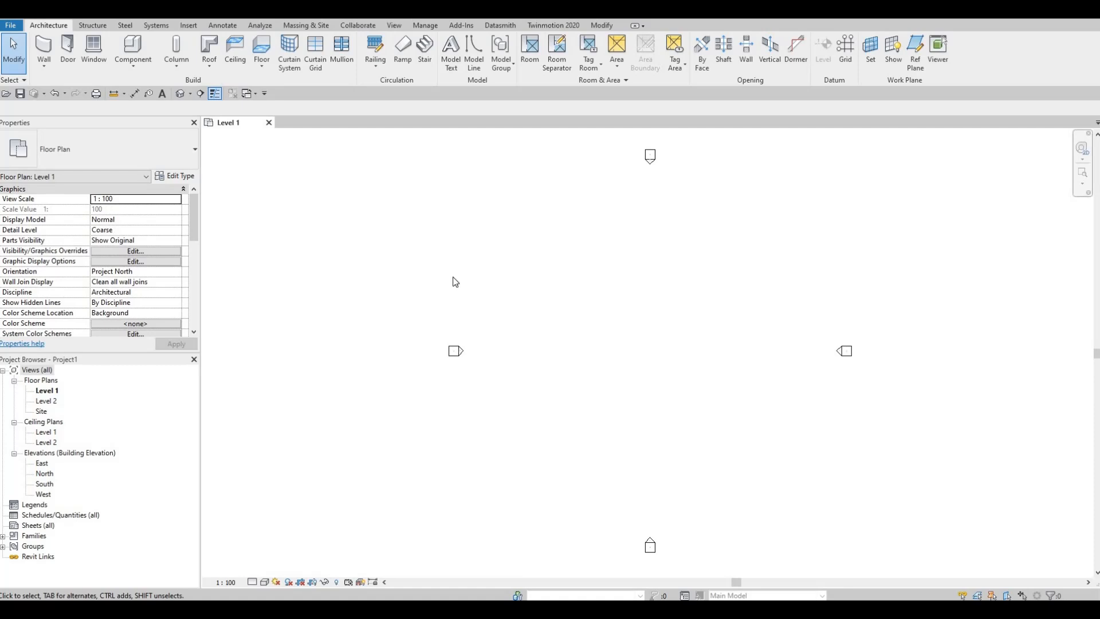
# Draw a vertical grid line in the Level 1 plan, upward between the west elevation marker and the plan's centre.
pyautogui.scroll(-1, 475, 281)
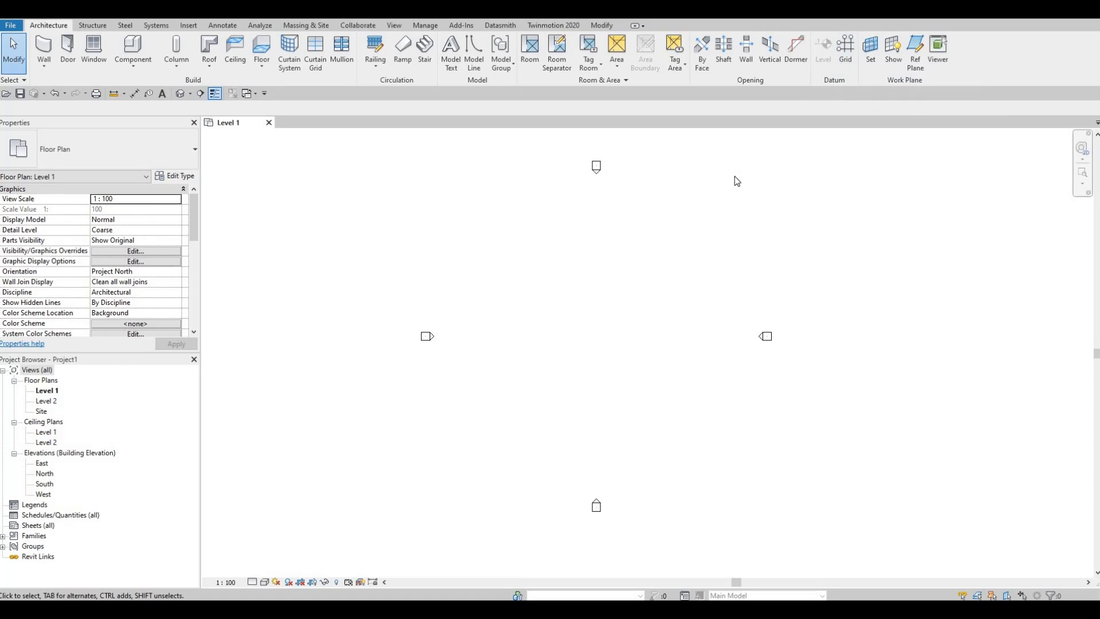
pyautogui.press('g')
pyautogui.press('r')
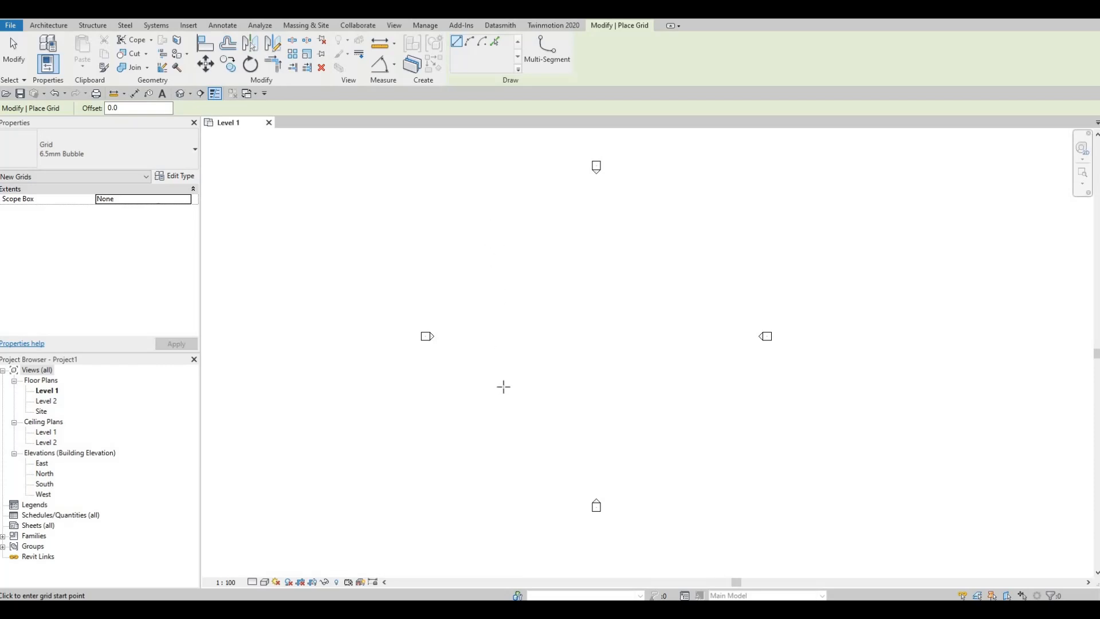
pyautogui.click(491, 481)
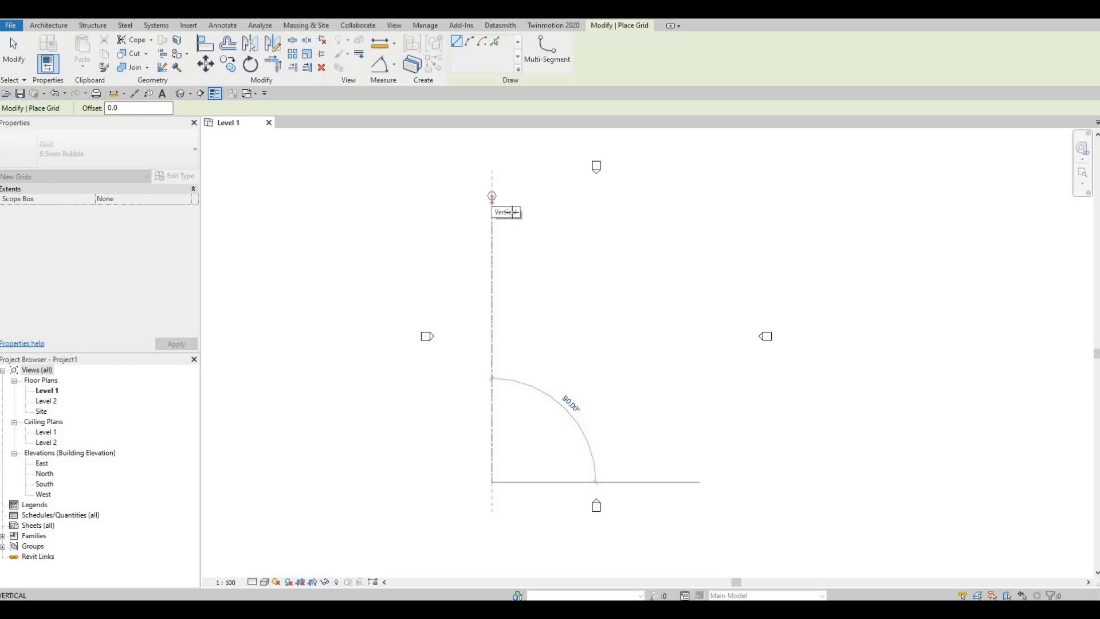
pyautogui.click(512, 212)
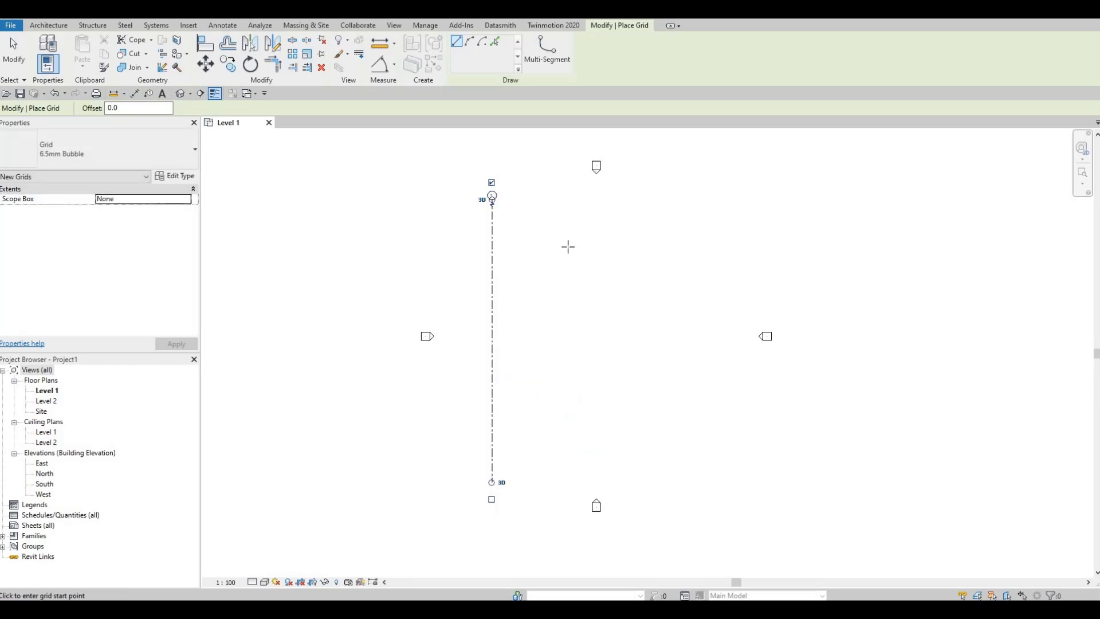
pyautogui.press('Escape')
pyautogui.press('Escape')
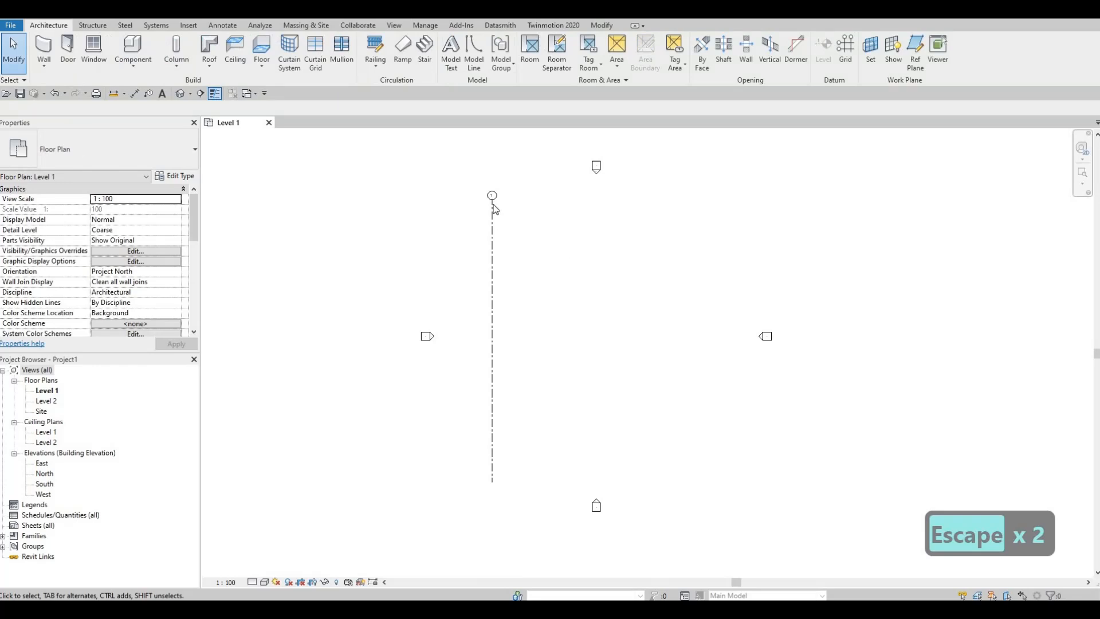
# Copy vertical grid line 1 horizontally to its right at 3640 mm, with the Multiple option enabled.
pyautogui.scroll(4, 490, 201)
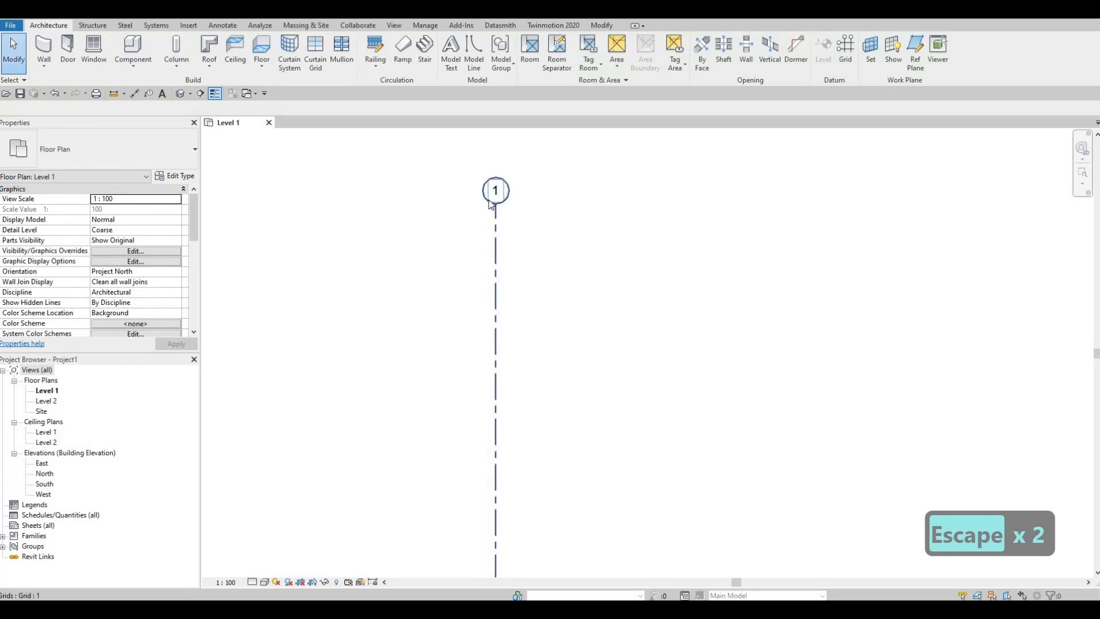
pyautogui.scroll(-4, 494, 218)
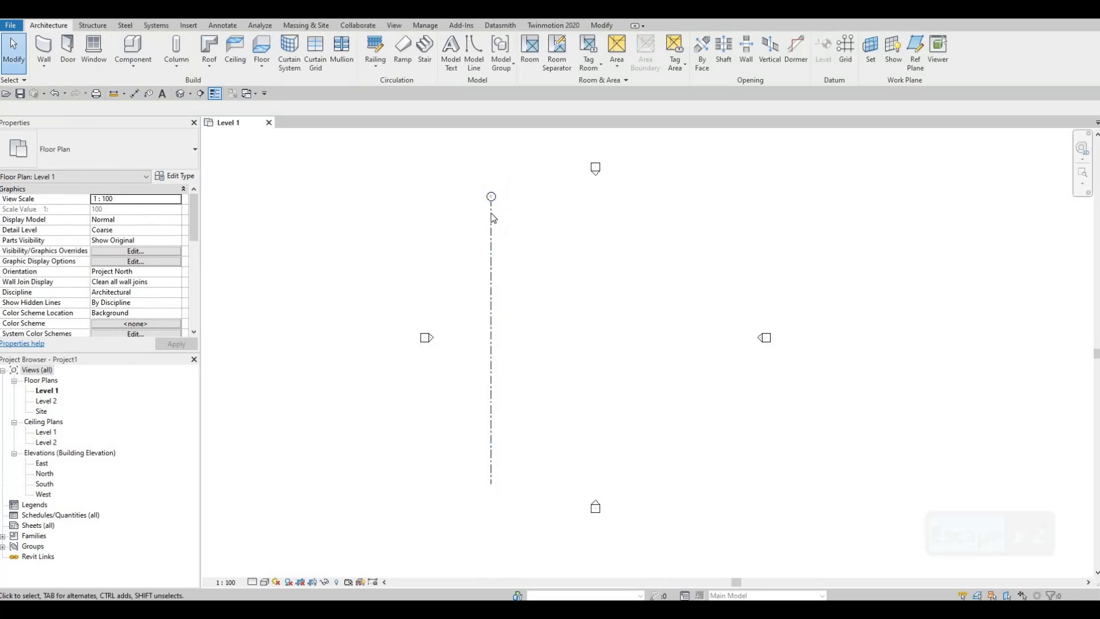
pyautogui.click(492, 218)
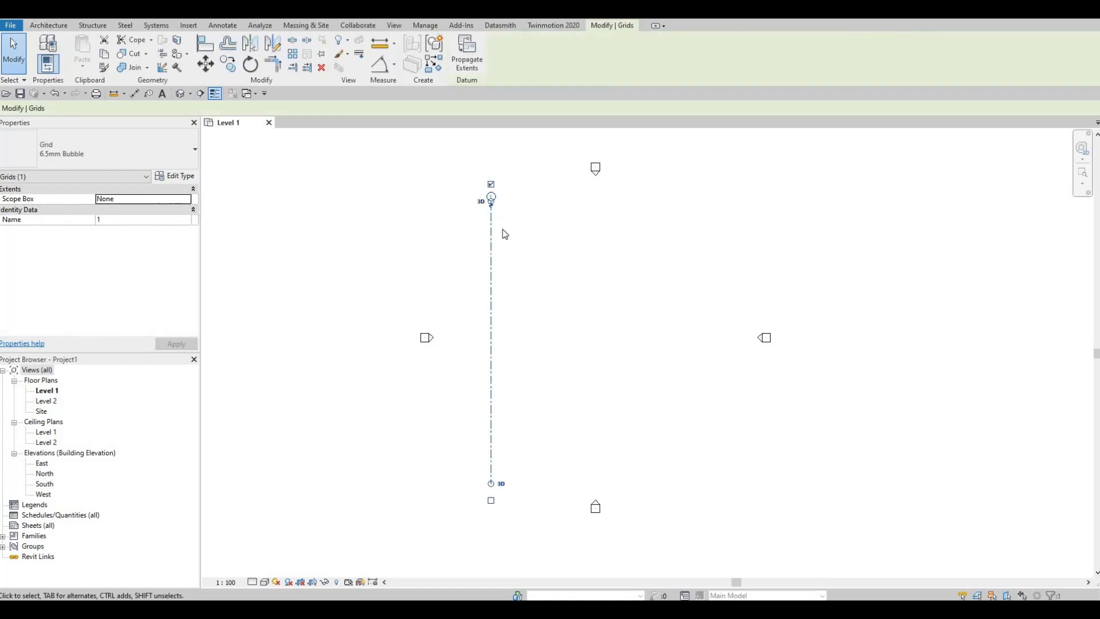
pyautogui.press('c')
pyautogui.press('o')
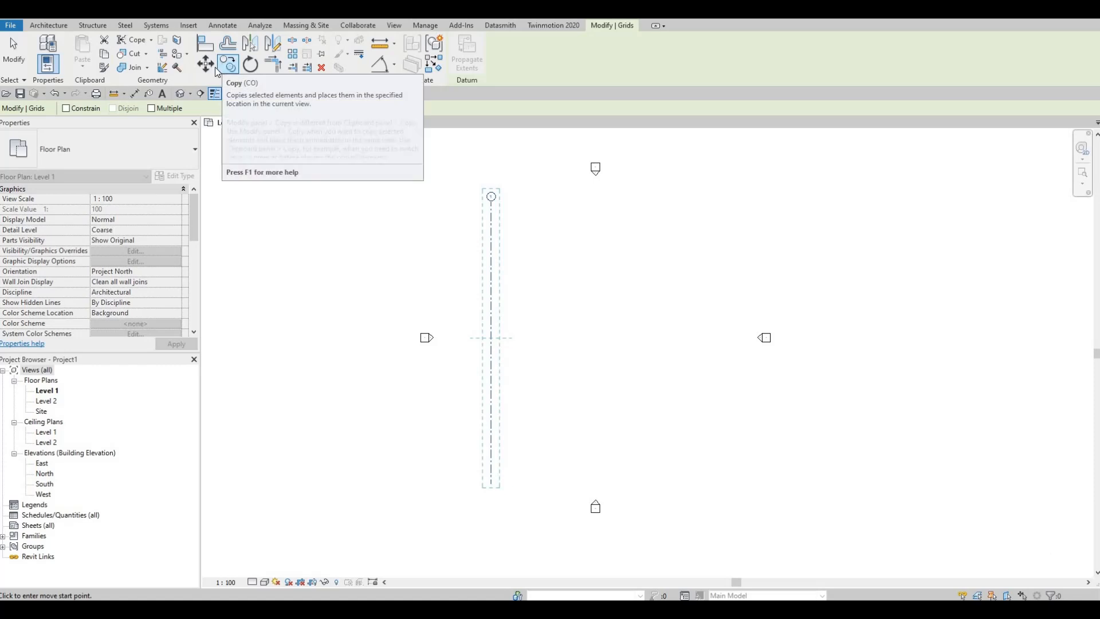
pyautogui.click(151, 108)
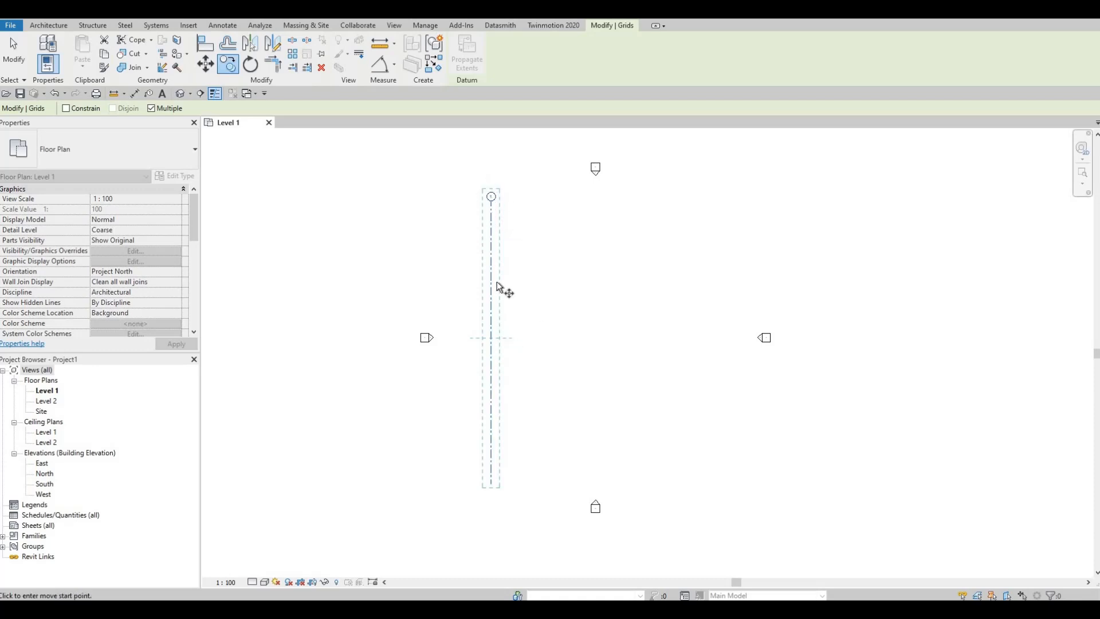
pyautogui.scroll(5, 484, 186)
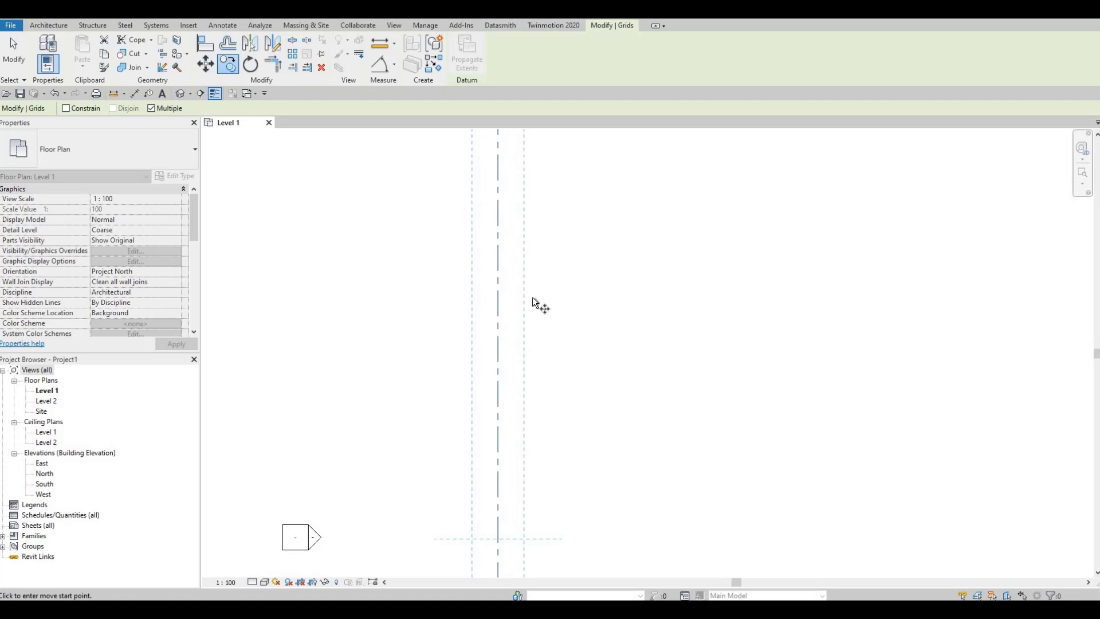
pyautogui.scroll(-2, 509, 228)
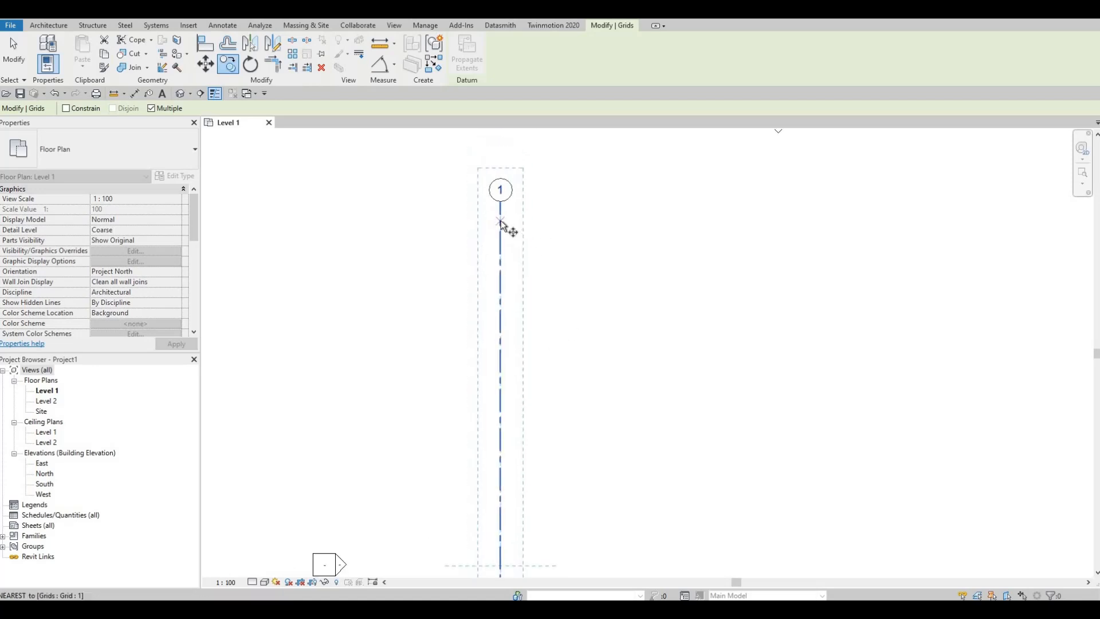
pyautogui.click(500, 222)
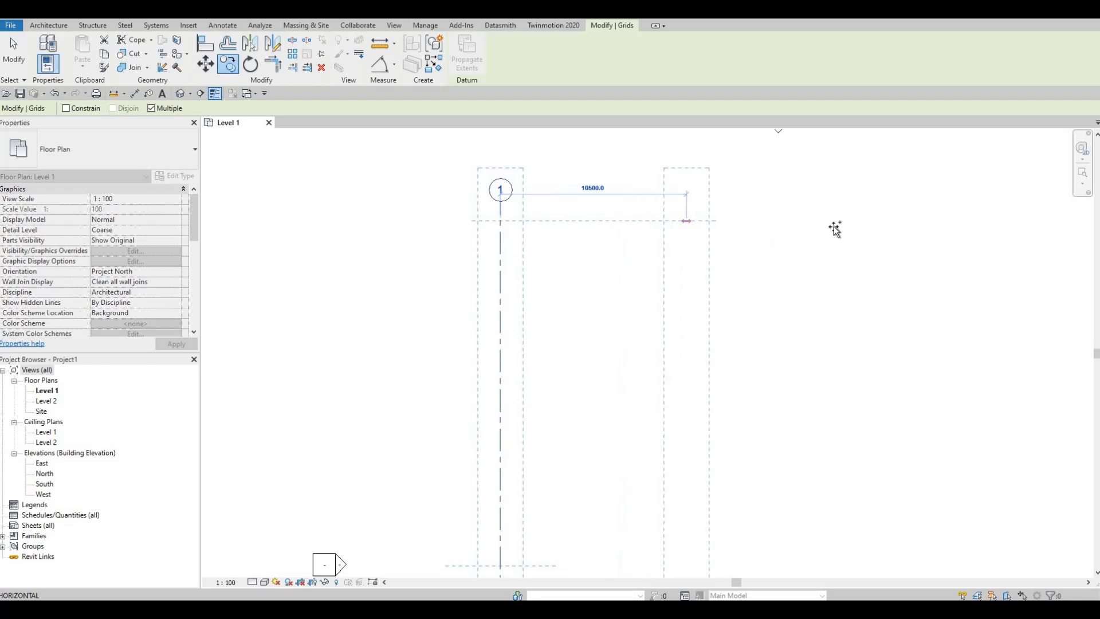
pyautogui.scroll(-2, 865, 219)
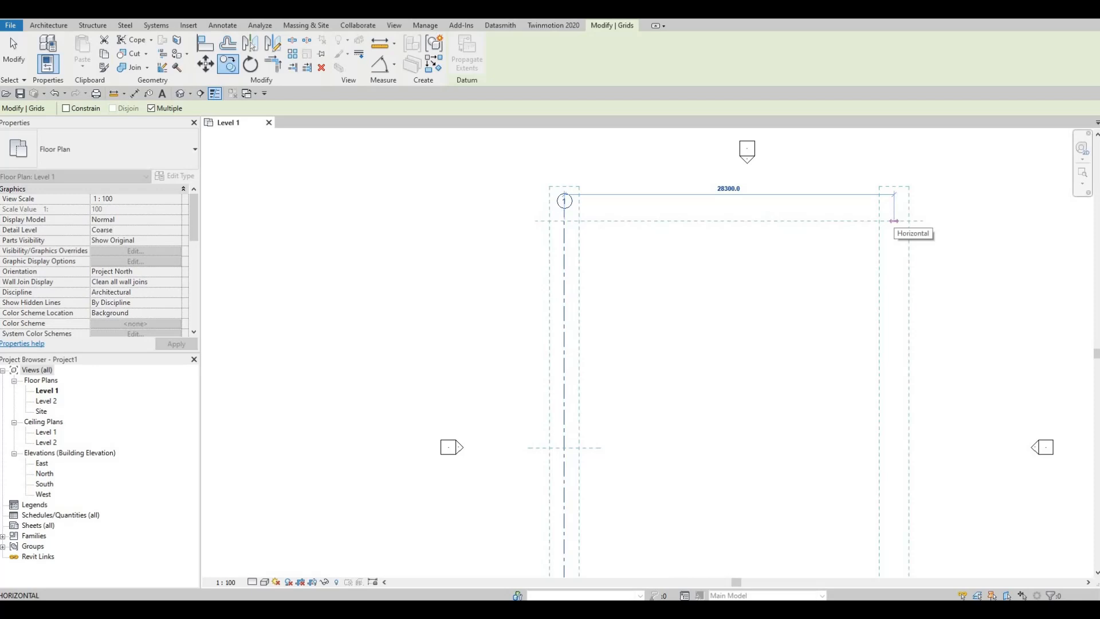
pyautogui.write('3640')
pyautogui.press('Return')
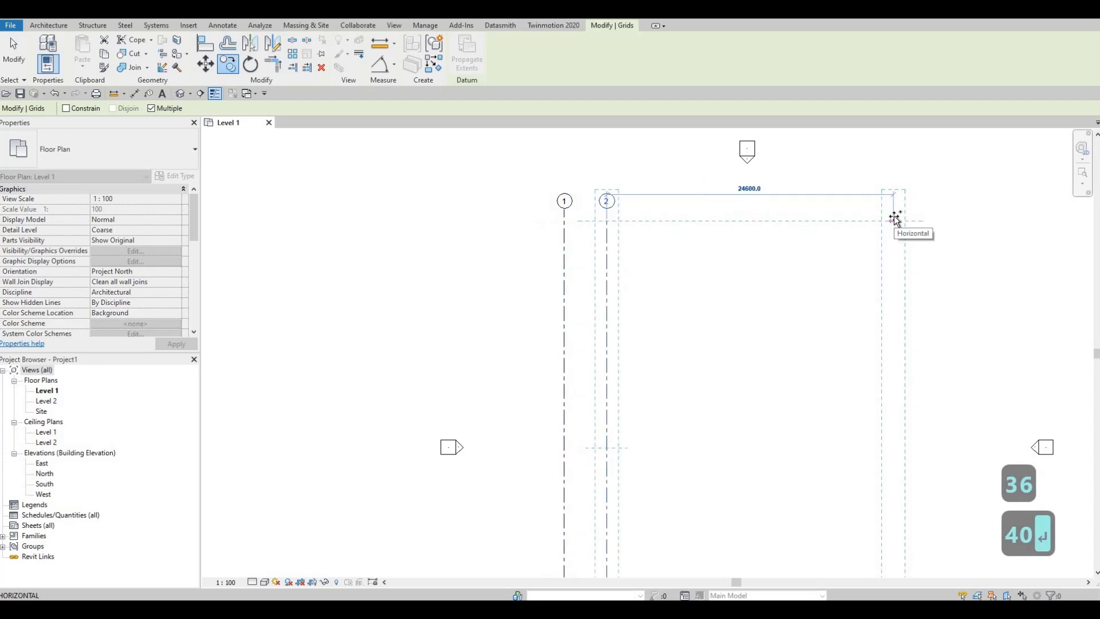
# Place three more vertical grid copies to the right at successive spacings of 1343, 5500 and 2000 mm.
pyautogui.write('1')
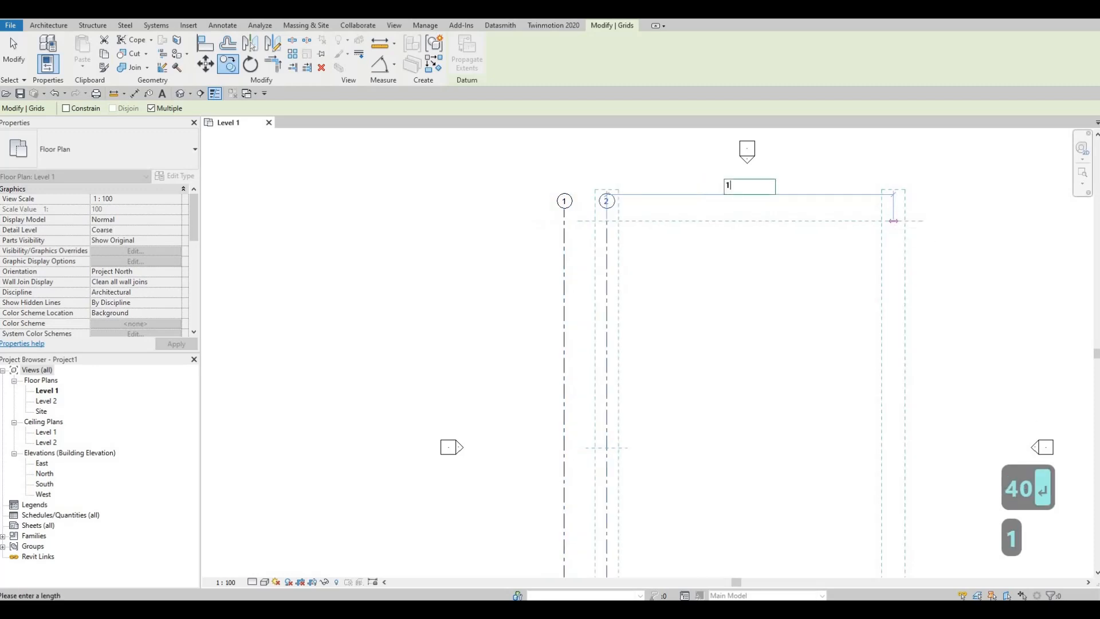
pyautogui.write('343')
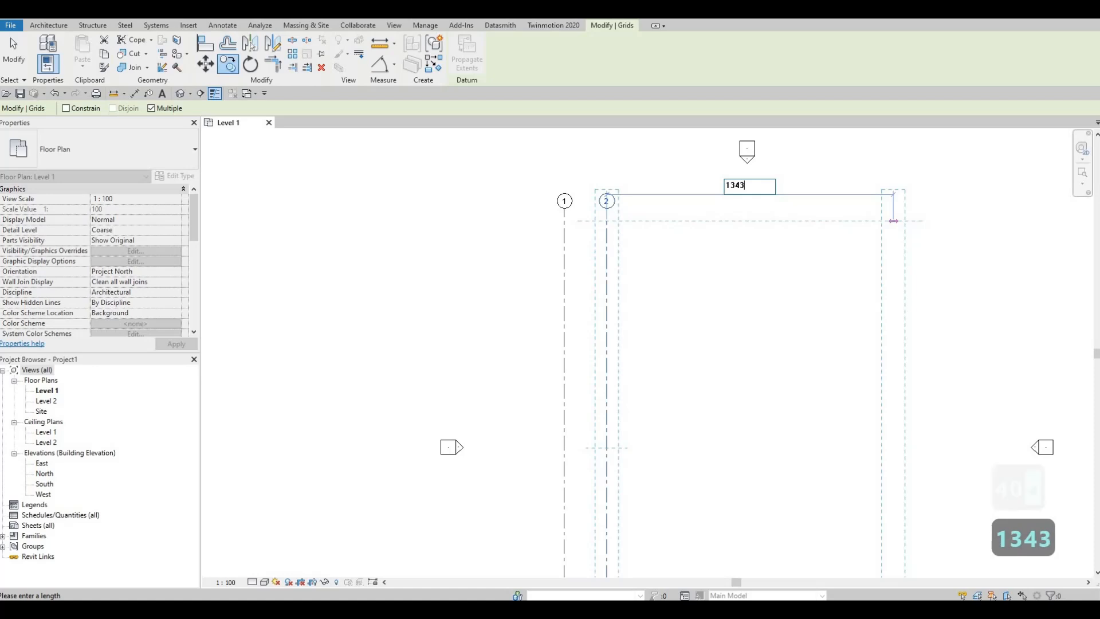
pyautogui.press('Return')
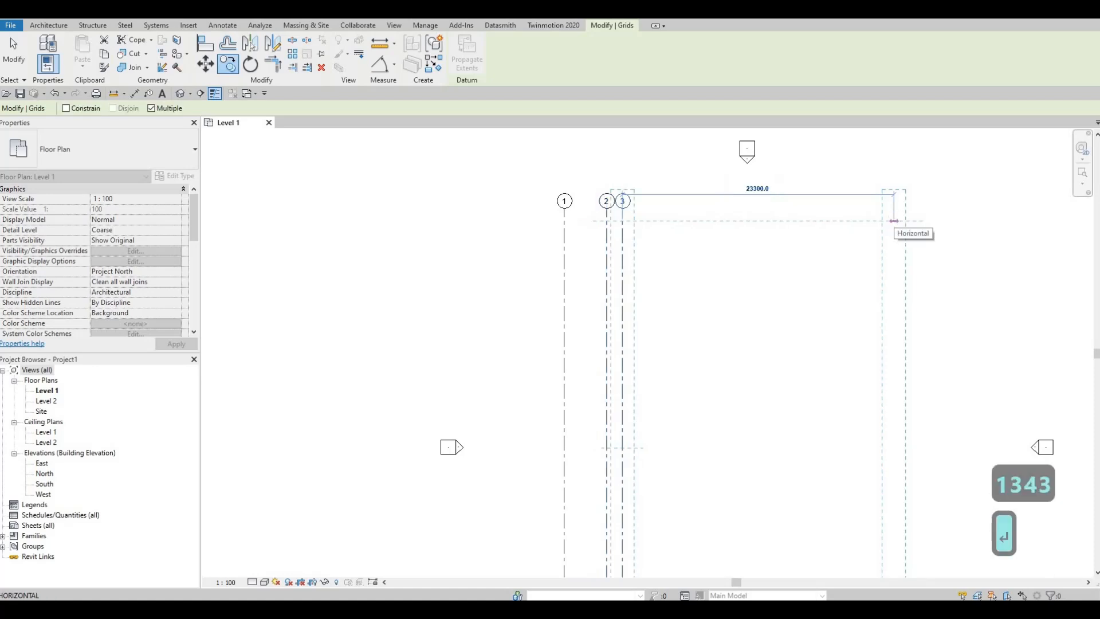
pyautogui.write('5500')
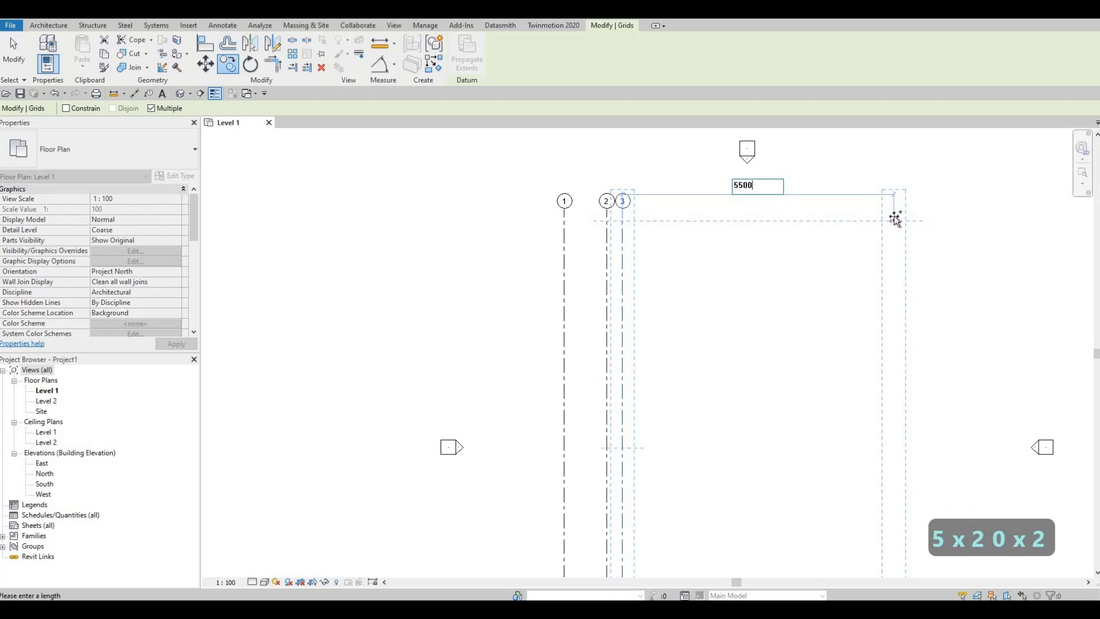
pyautogui.press('Return')
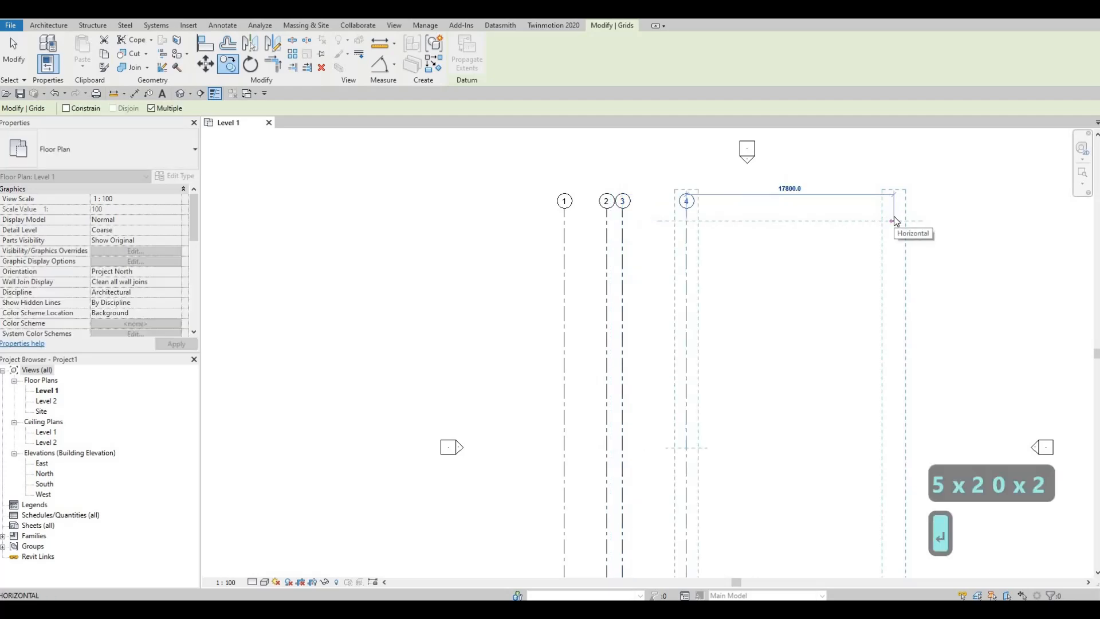
pyautogui.write('2000')
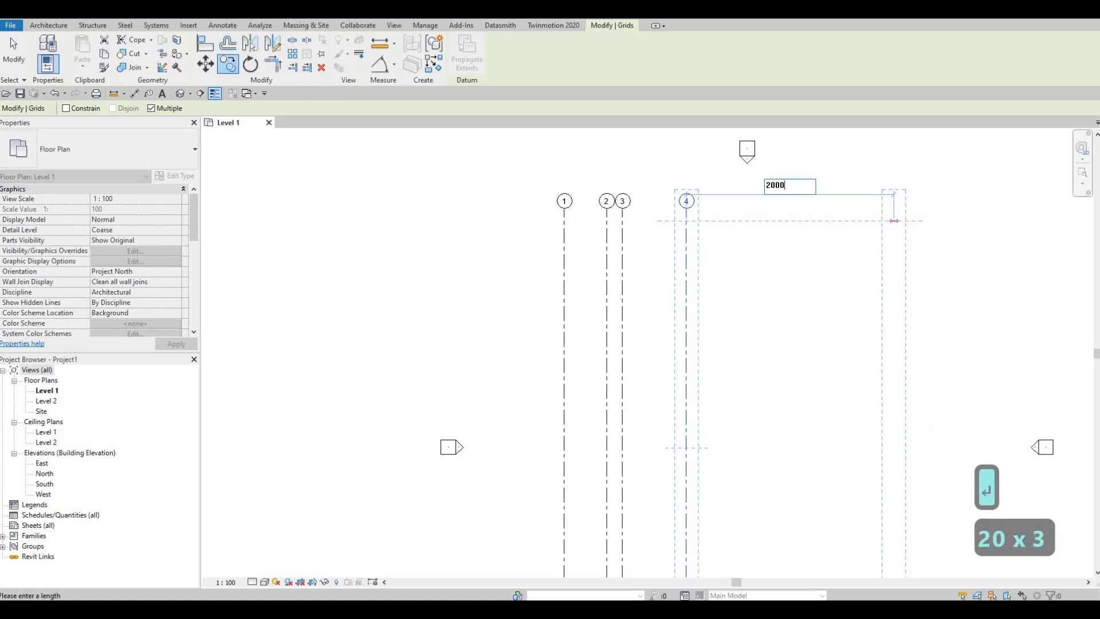
pyautogui.press('Return')
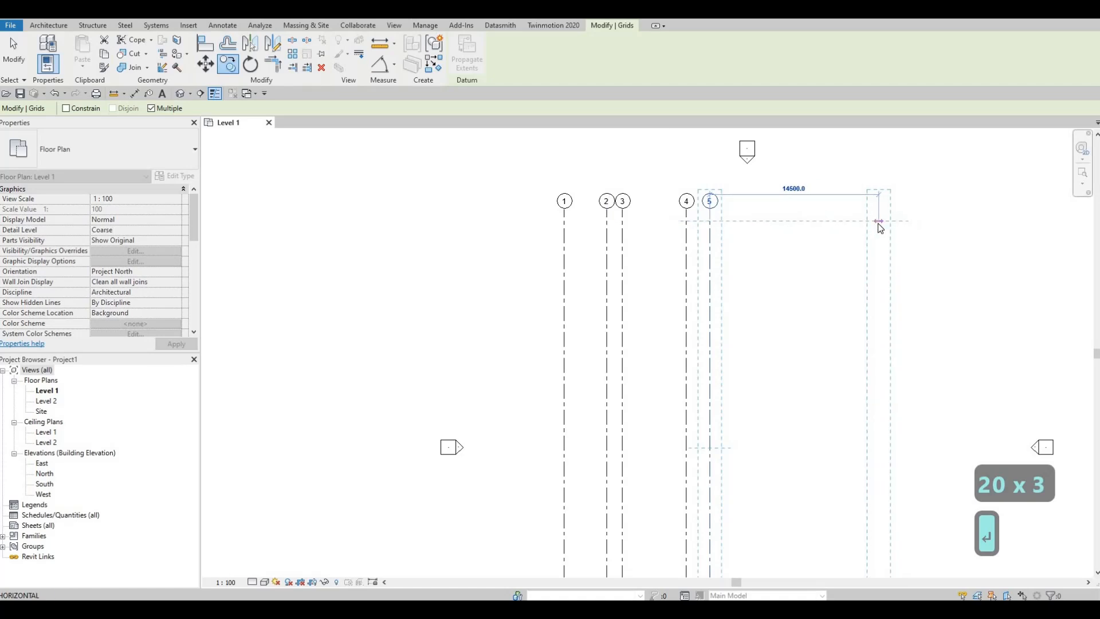
pyautogui.press('Escape')
pyautogui.press('Escape')
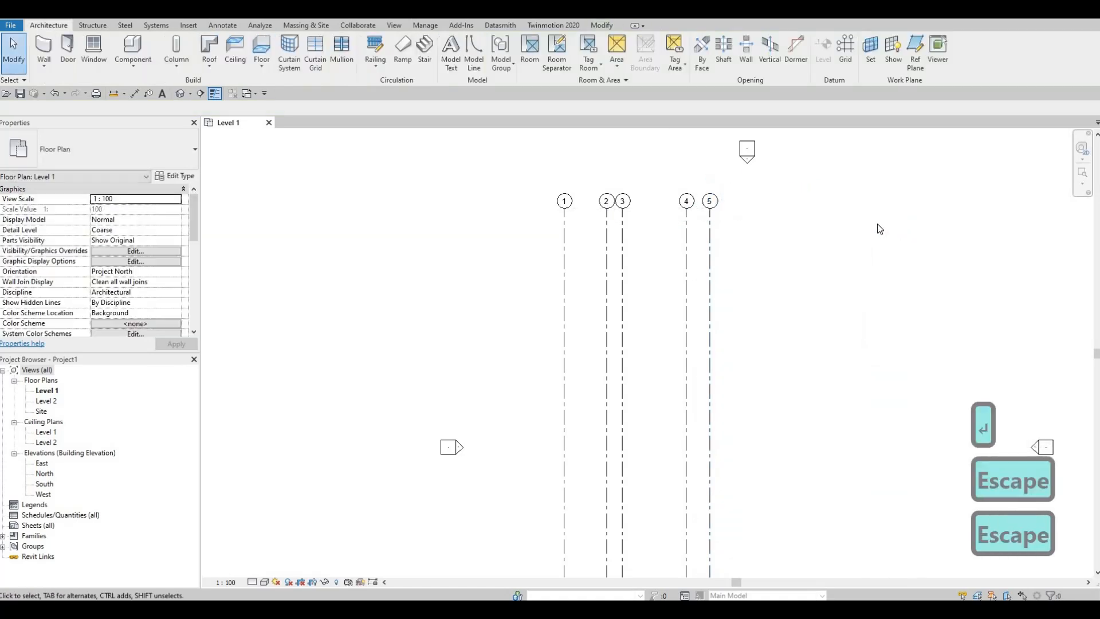
# Draw a horizontal grid line from right to left across the five vertical grid lines, just below their bubbles.
pyautogui.press('F1')
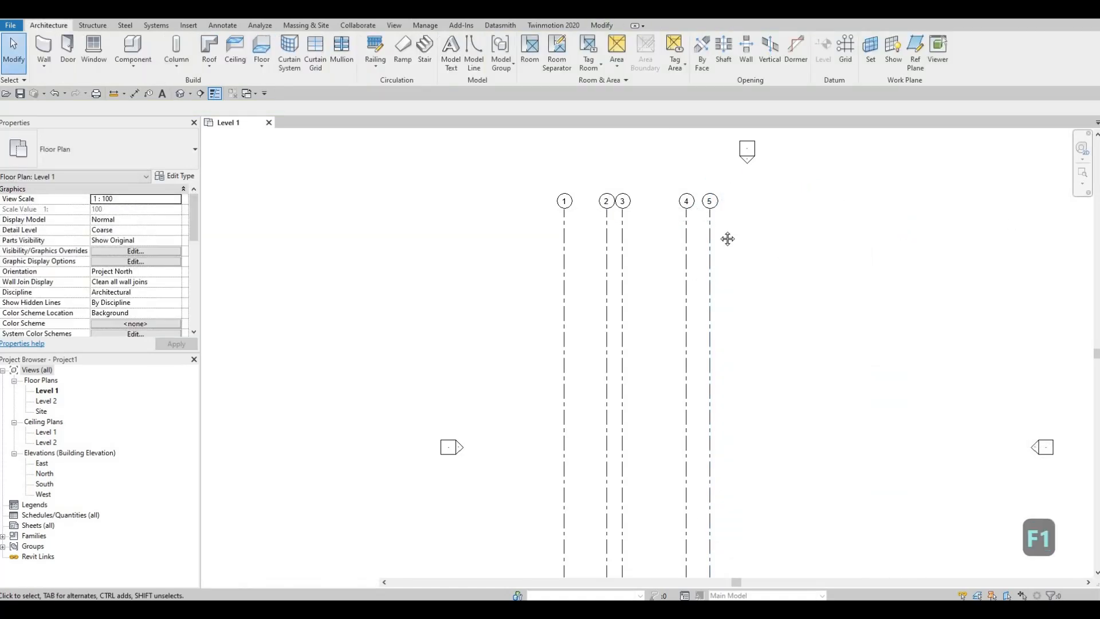
pyautogui.scroll(-2, 659, 233)
pyautogui.scroll(-1, 668, 211)
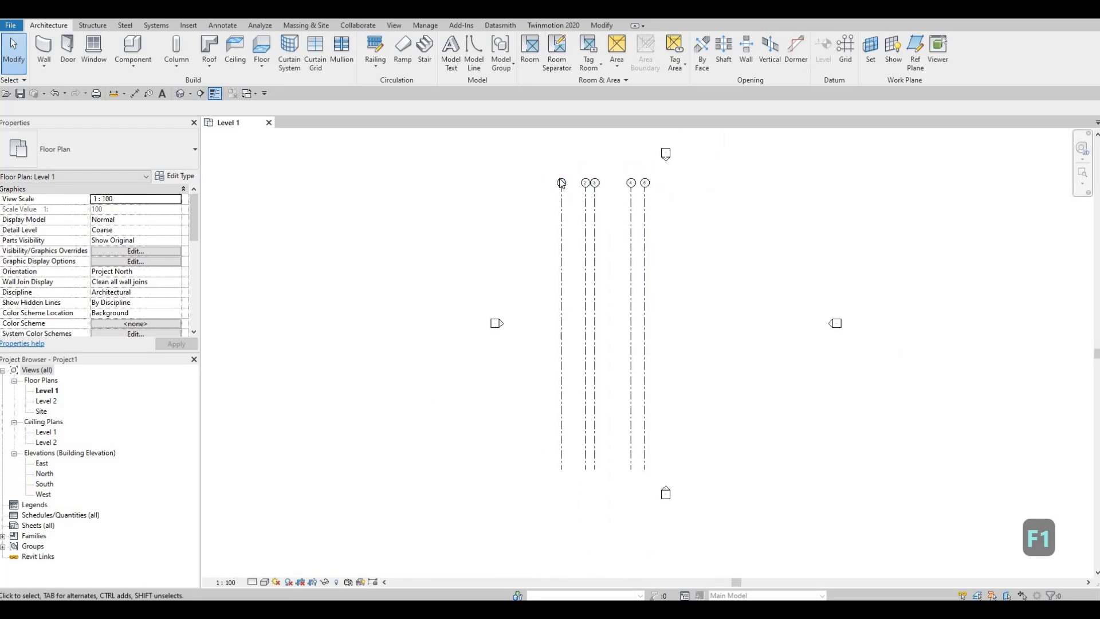
pyautogui.press('g')
pyautogui.press('r')
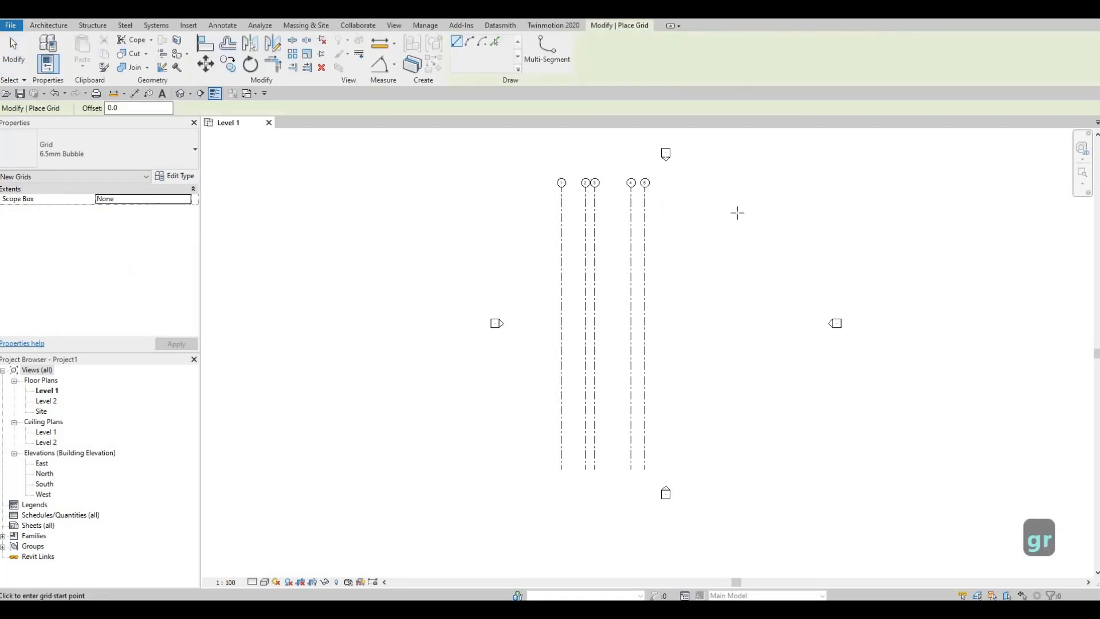
pyautogui.click(681, 207)
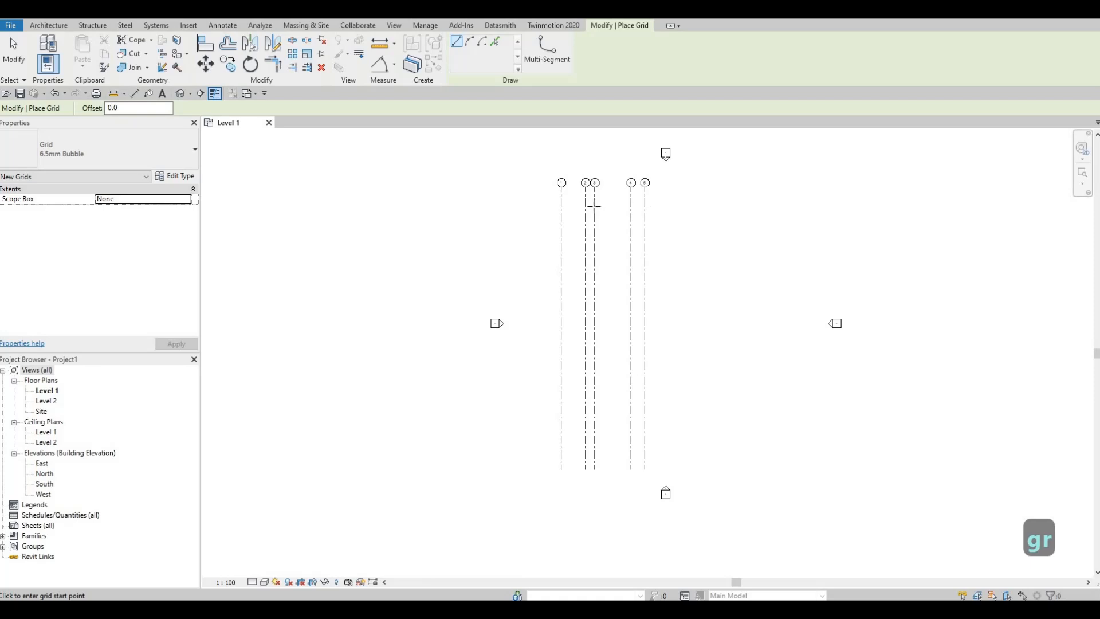
pyautogui.click(498, 206)
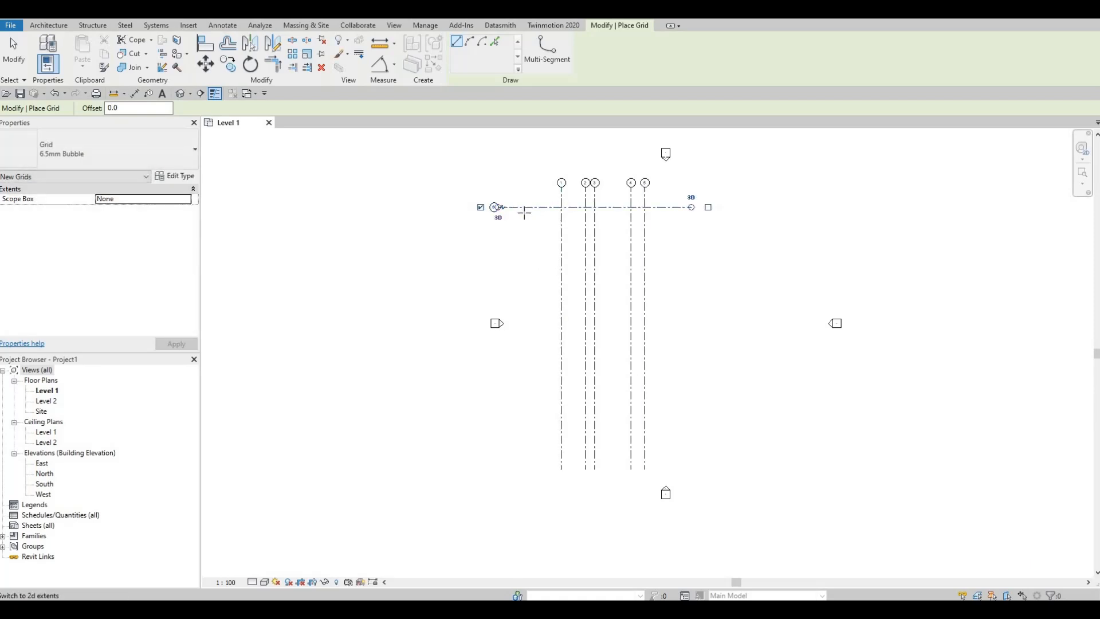
pyautogui.press('Escape')
pyautogui.press('Escape')
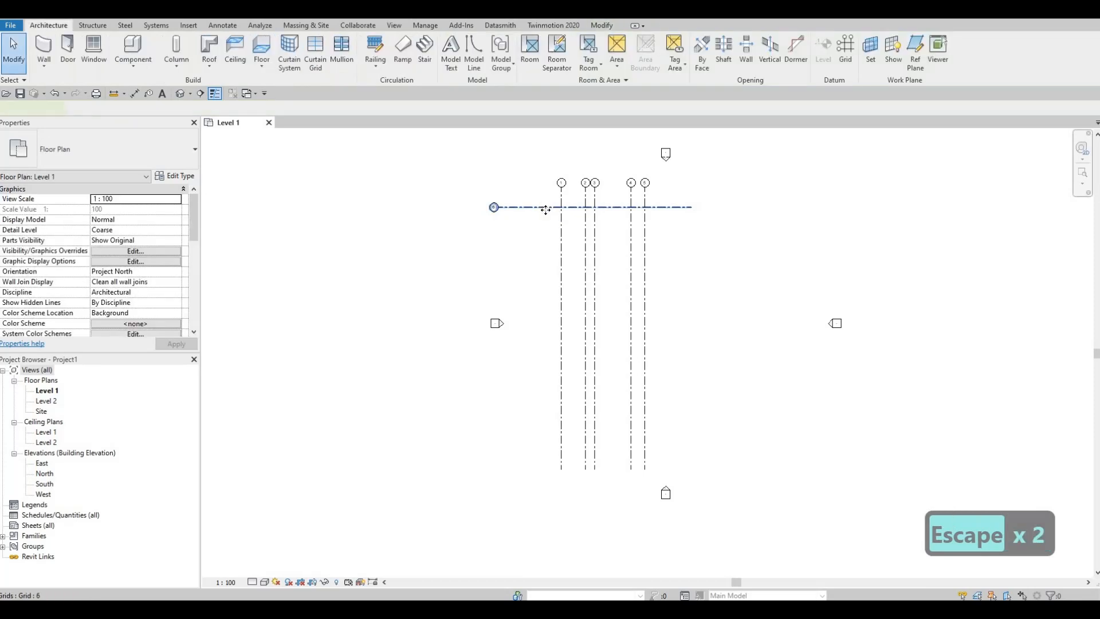
# Move the horizontal grid line farther below the bubbles and shift all six grids right toward the centre between the elevation markers.
pyautogui.click(543, 207)
pyautogui.moveTo(543, 207); pyautogui.dragTo(524, 250)
pyautogui.press('Escape')
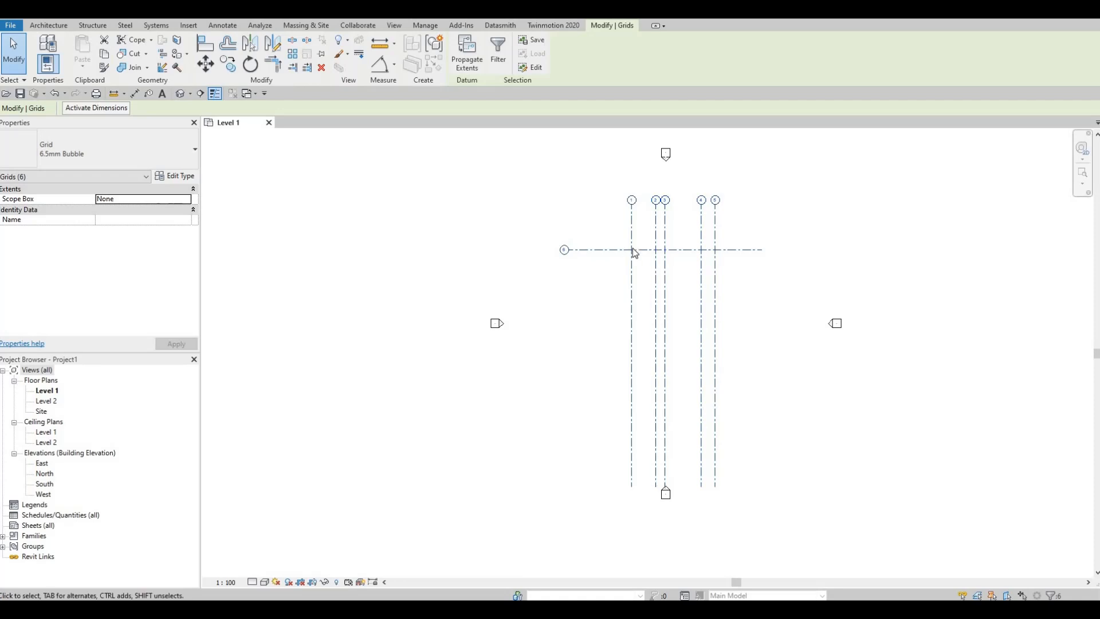
# Rename the horizontal grid line from its bubble as A.
pyautogui.scroll(3, 612, 221)
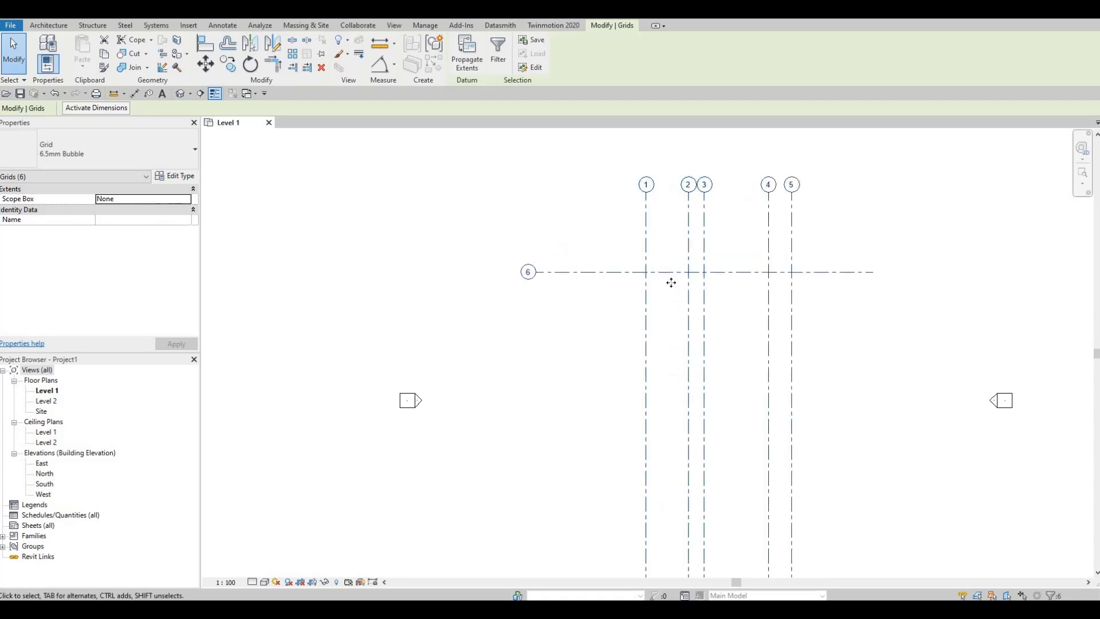
pyautogui.moveTo(671, 273); pyautogui.dragTo(616, 272)
pyautogui.moveTo(649, 251); pyautogui.dragTo(624, 254, button='middle')
pyautogui.moveTo(683, 233); pyautogui.dragTo(682, 246, button='middle')
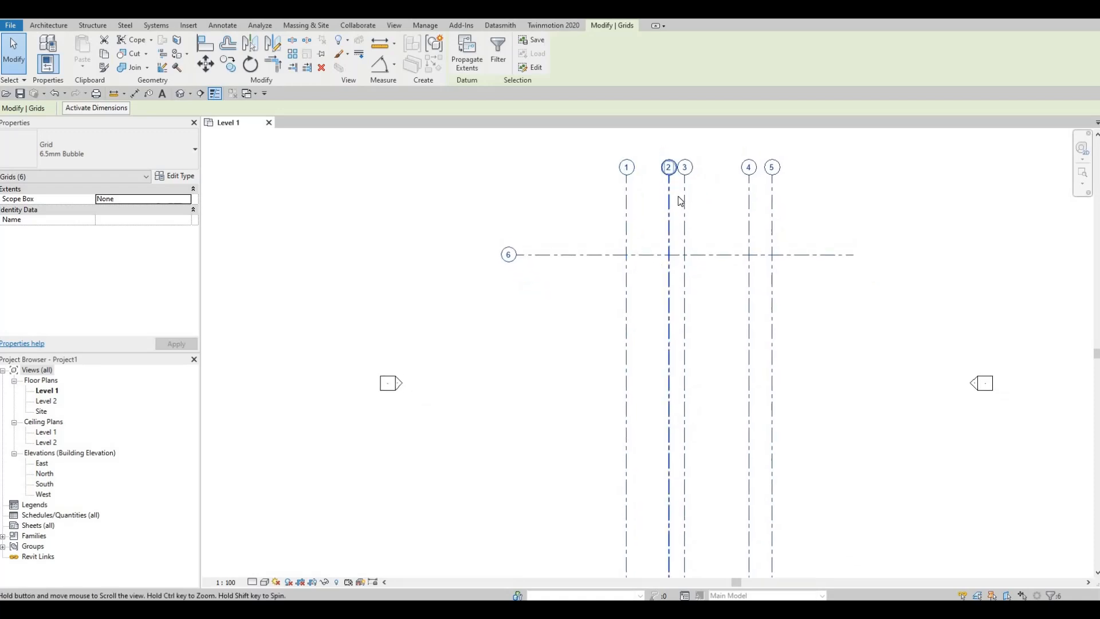
pyautogui.scroll(1, 683, 204)
pyautogui.moveTo(769, 199); pyautogui.dragTo(751, 218, button='middle')
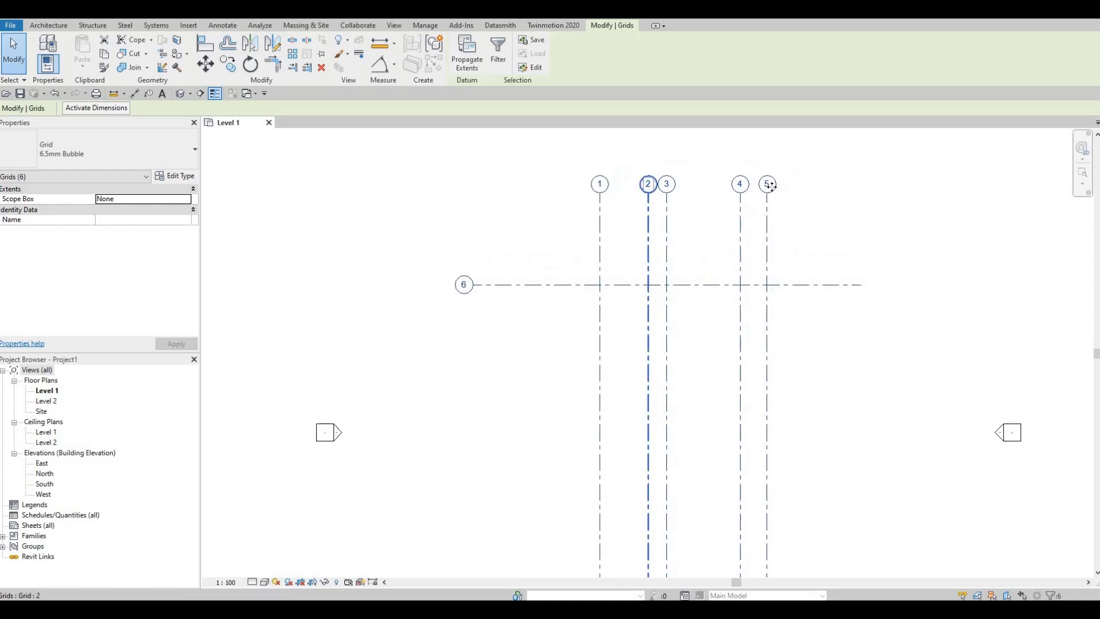
pyautogui.click(462, 286)
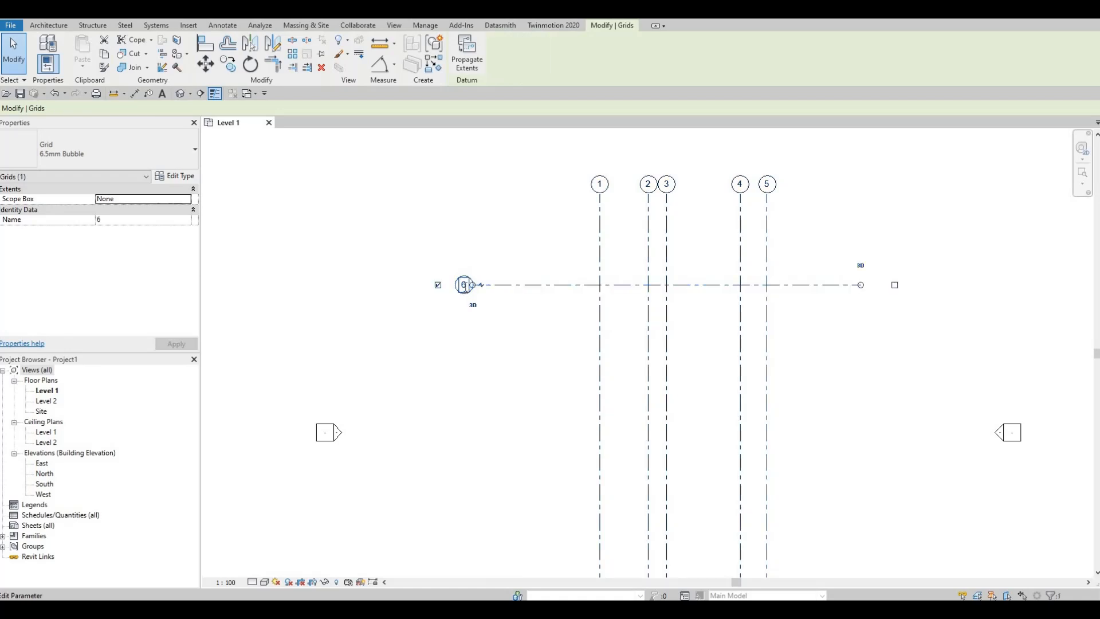
pyautogui.click(461, 286)
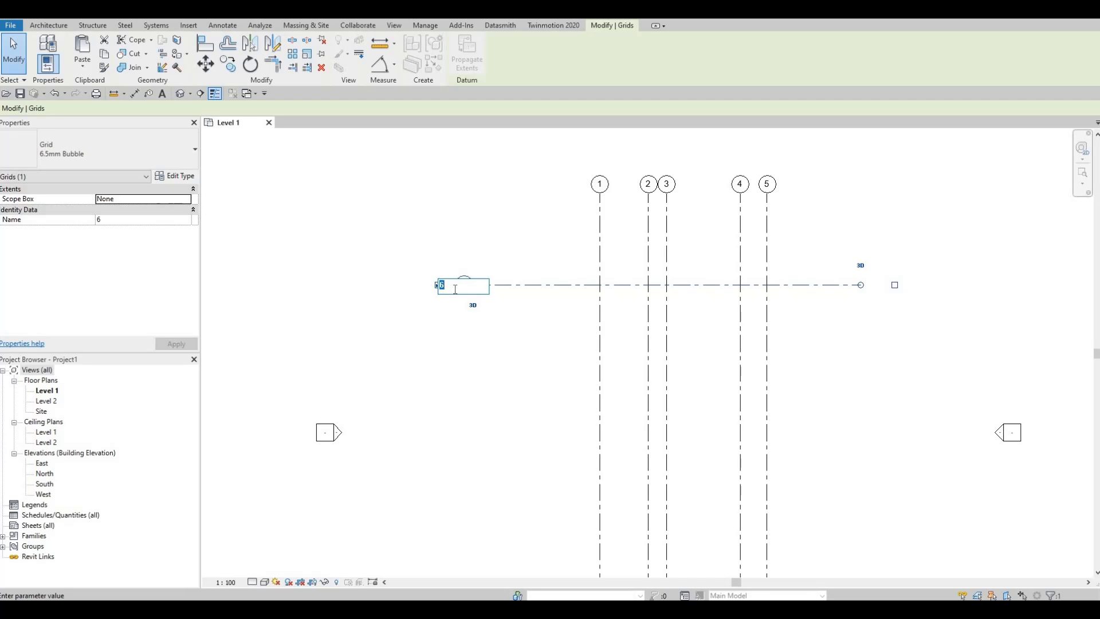
pyautogui.write('A')
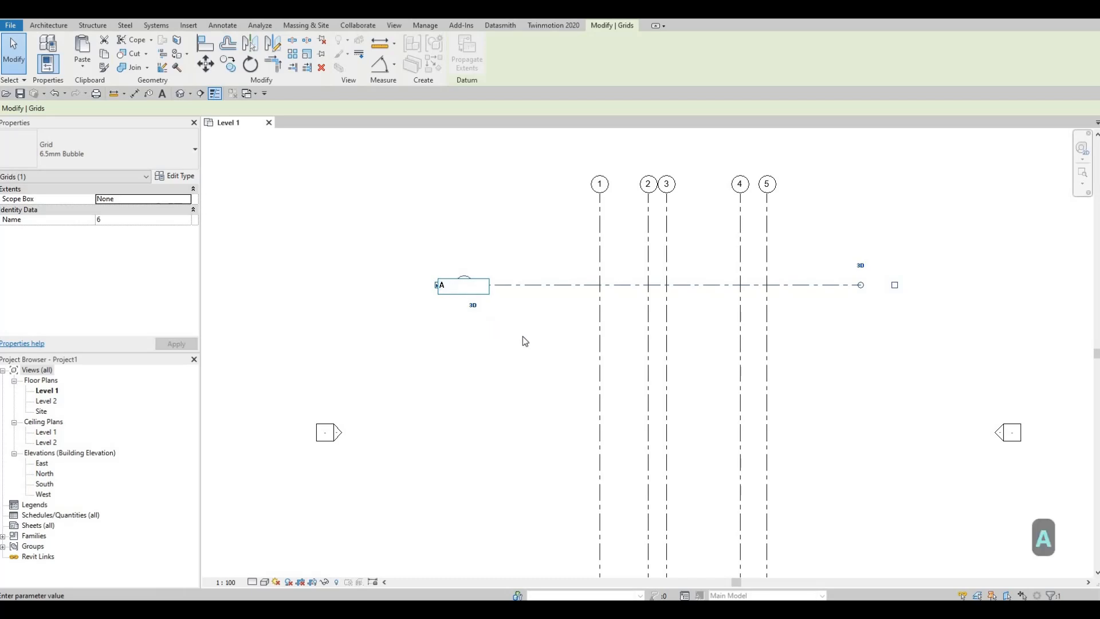
pyautogui.click(512, 359)
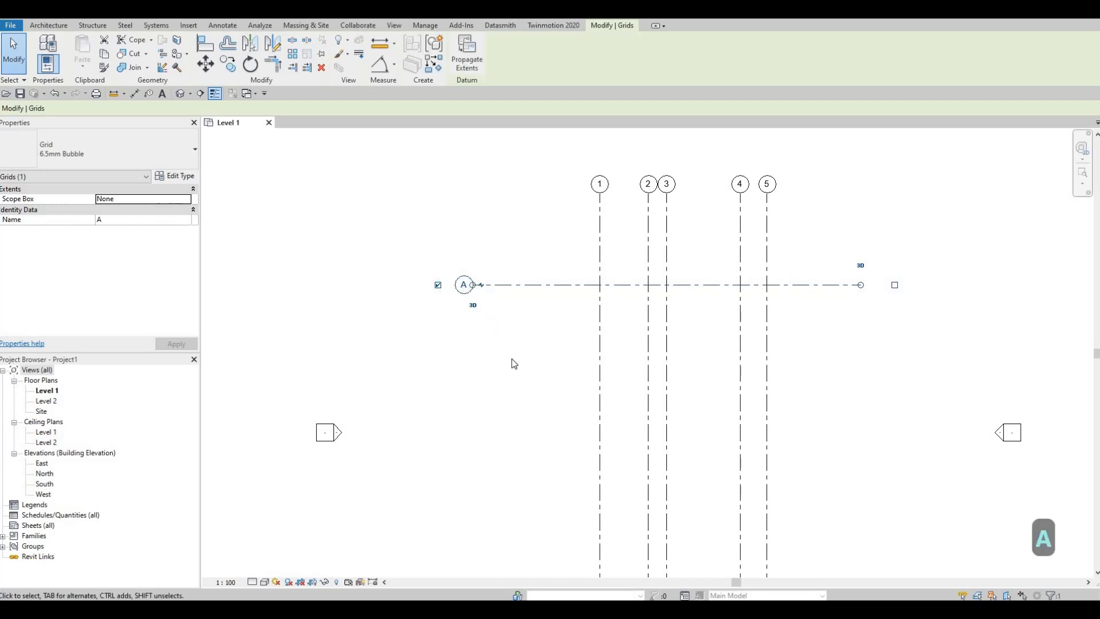
# Copy horizontal grid line A straight down at a distance of 2480 mm, keeping multiple copying active.
pyautogui.moveTo(540, 336); pyautogui.dragTo(544, 257, button='middle')
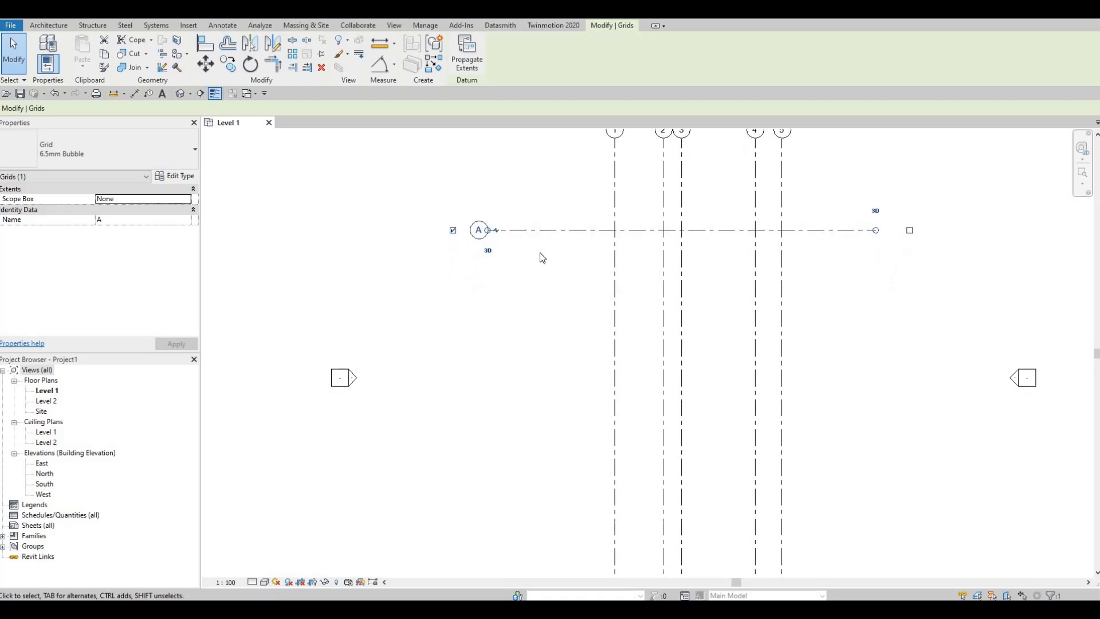
pyautogui.press('c')
pyautogui.press('o')
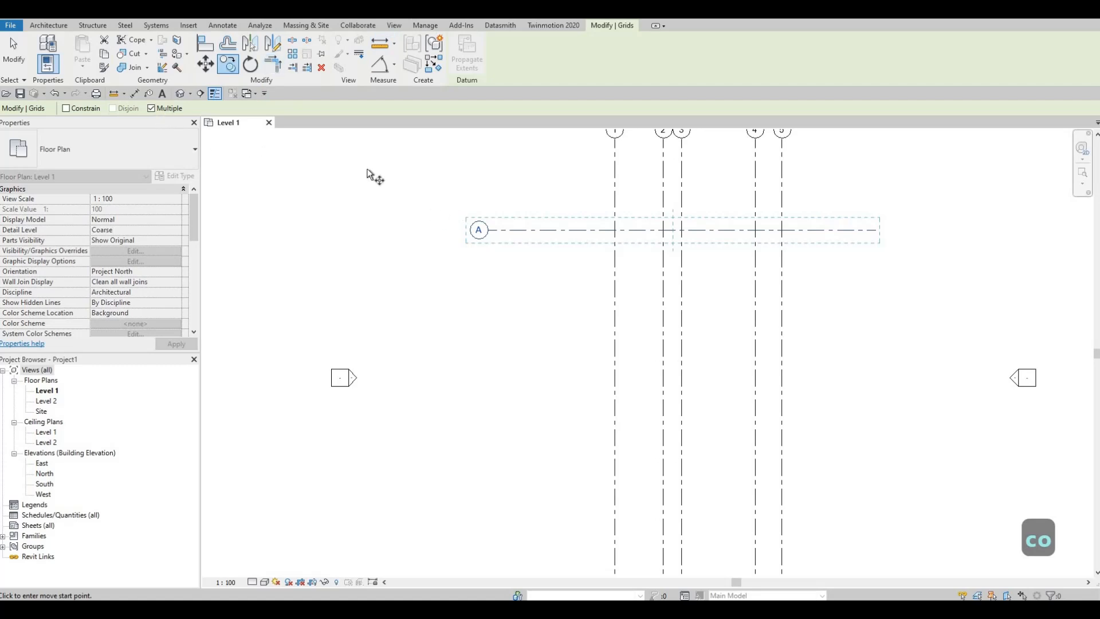
pyautogui.click(538, 232)
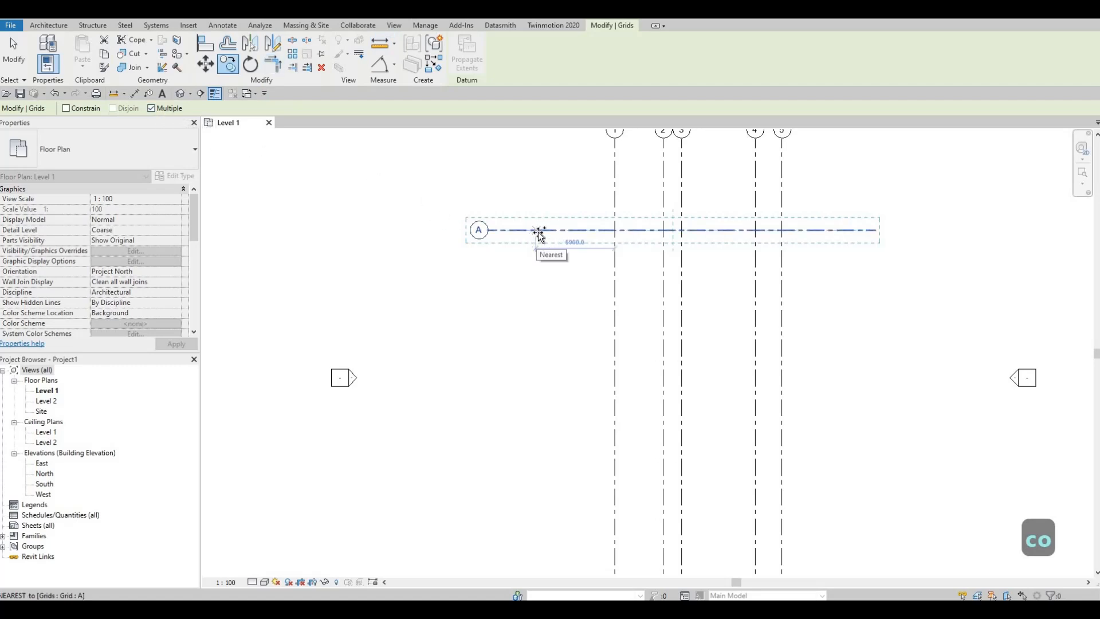
pyautogui.moveTo(557, 410); pyautogui.dragTo(557, 268, button='middle')
pyautogui.scroll(-3, 551, 287)
pyautogui.moveTo(557, 441); pyautogui.dragTo(558, 470, button='middle')
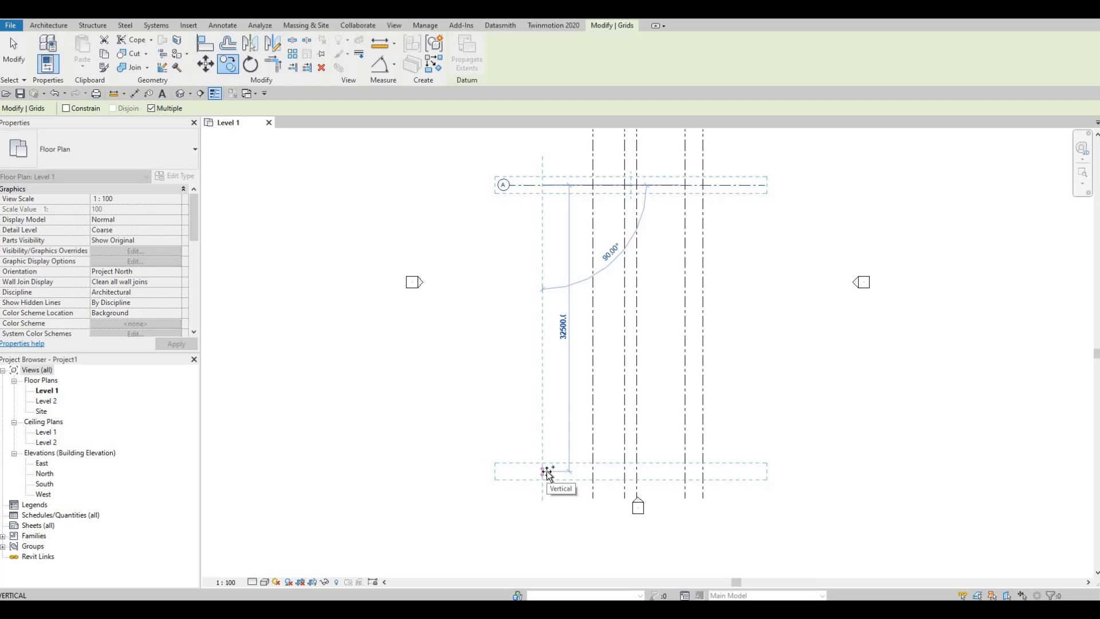
pyautogui.write('2')
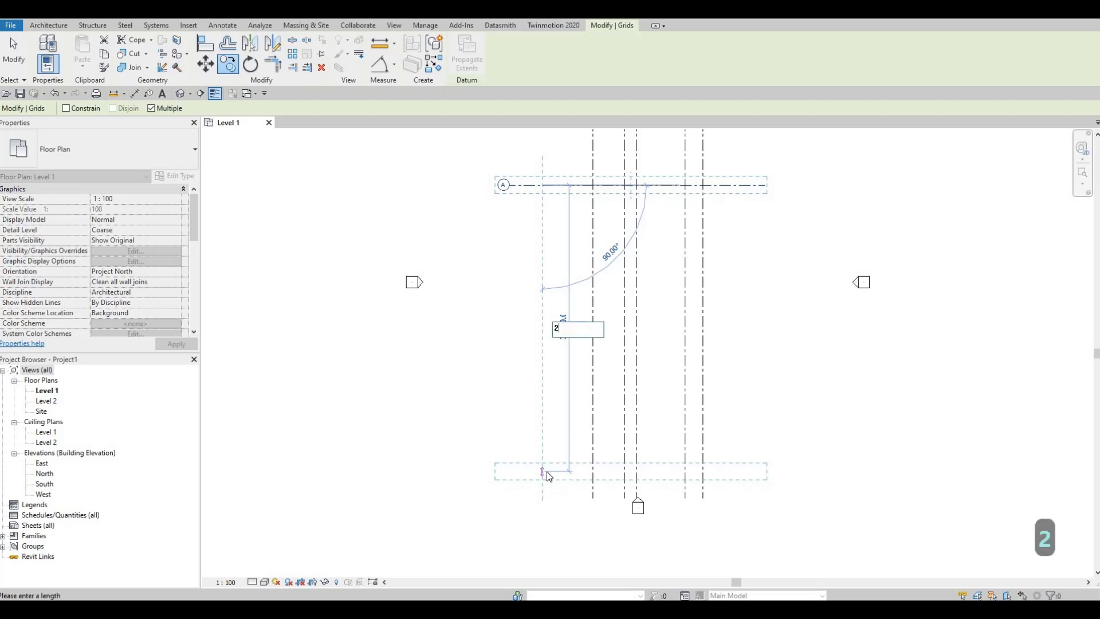
pyautogui.write('480')
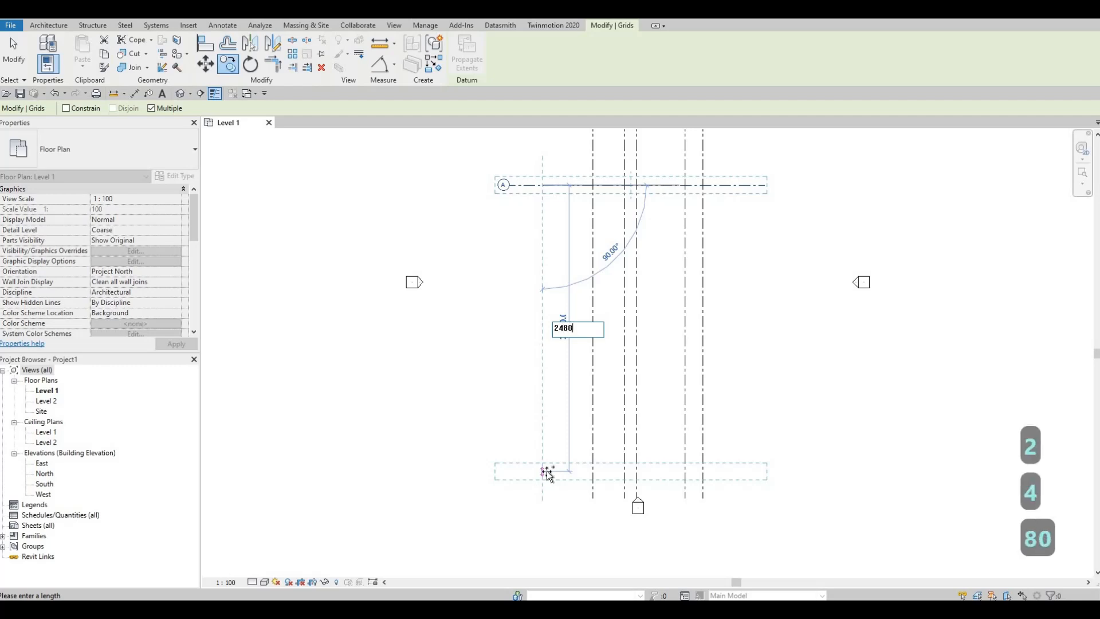
pyautogui.press('Return')
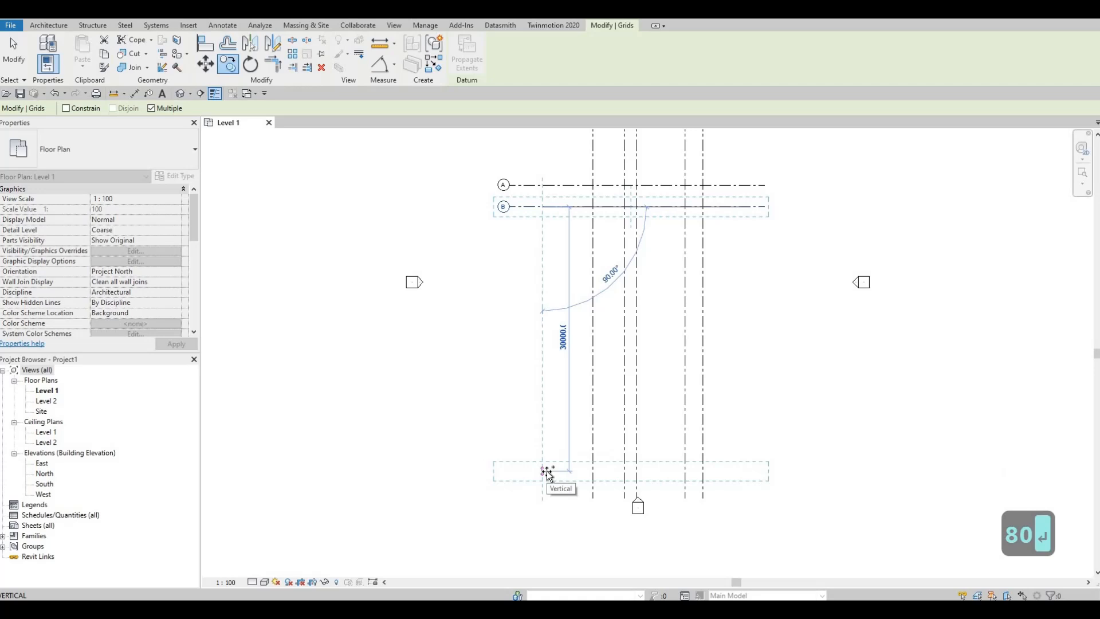
# Place three more horizontal grid copies downward at successive spacings of 1200, 900 and 4000 mm.
pyautogui.write('1200')
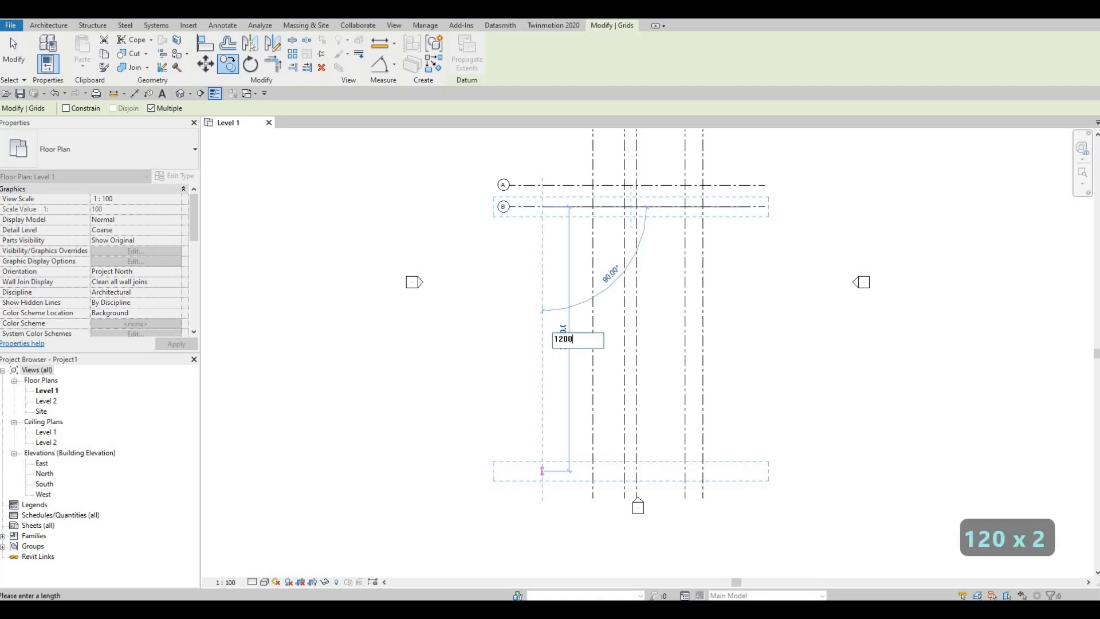
pyautogui.press('Return')
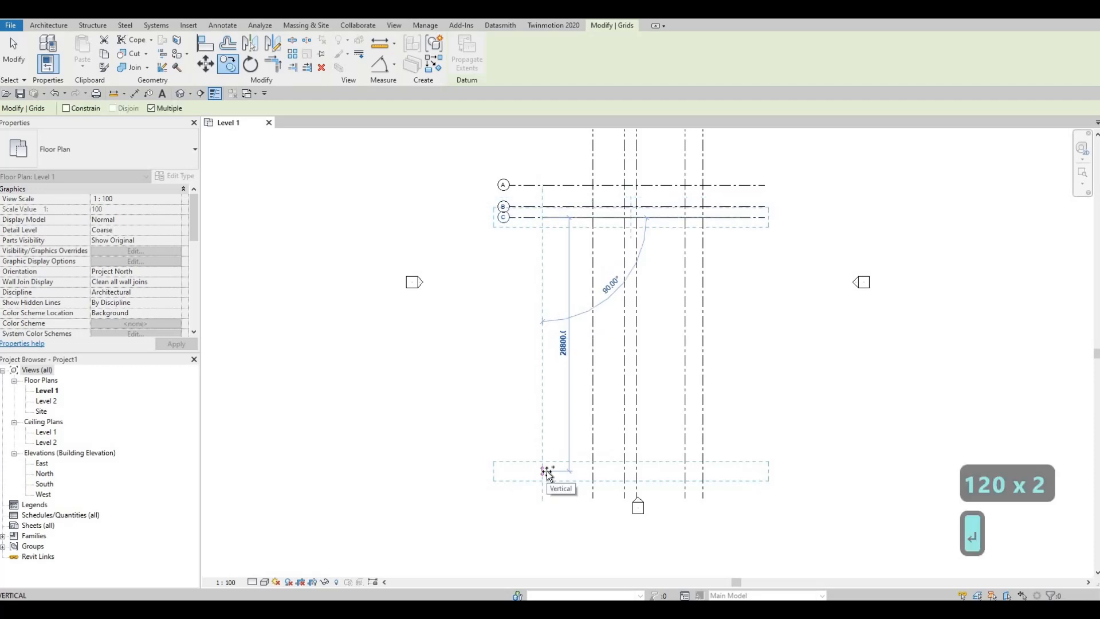
pyautogui.write('900')
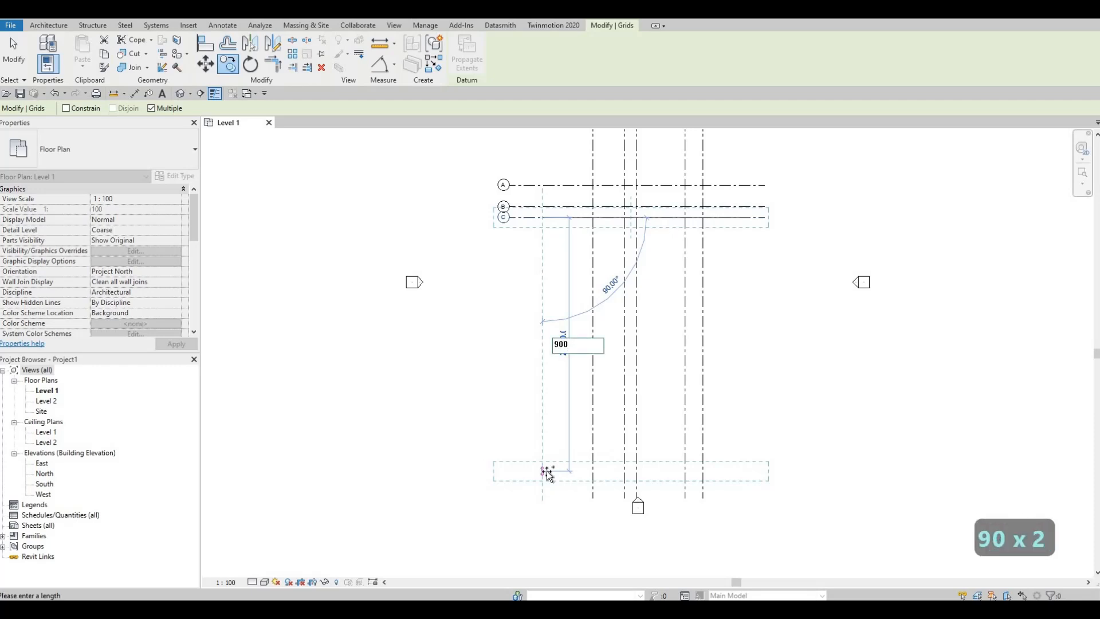
pyautogui.press('Return')
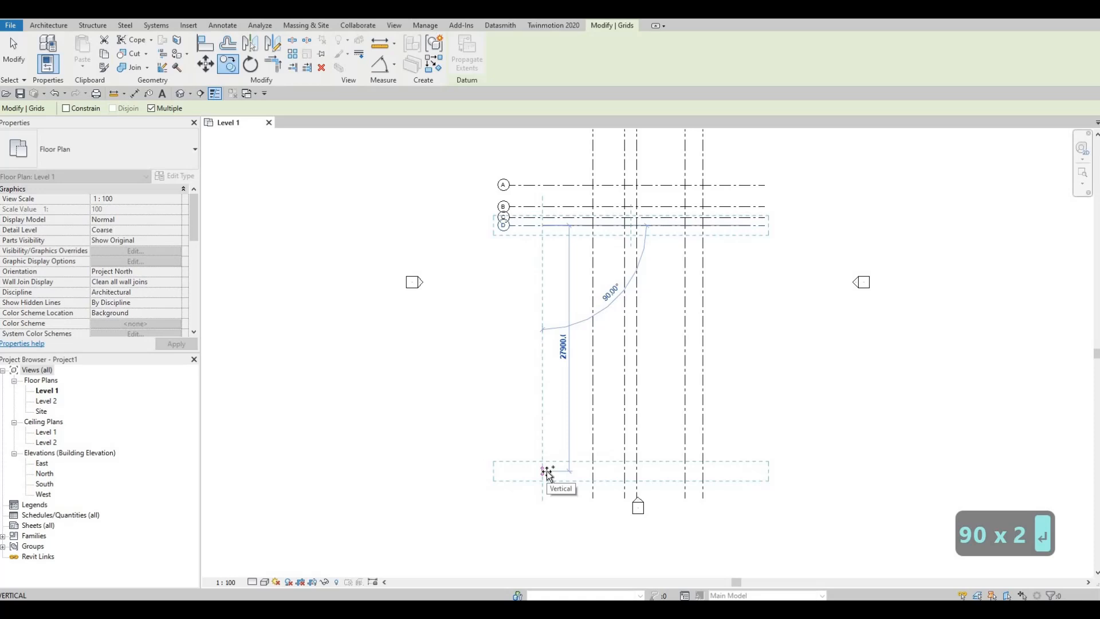
pyautogui.write('4000')
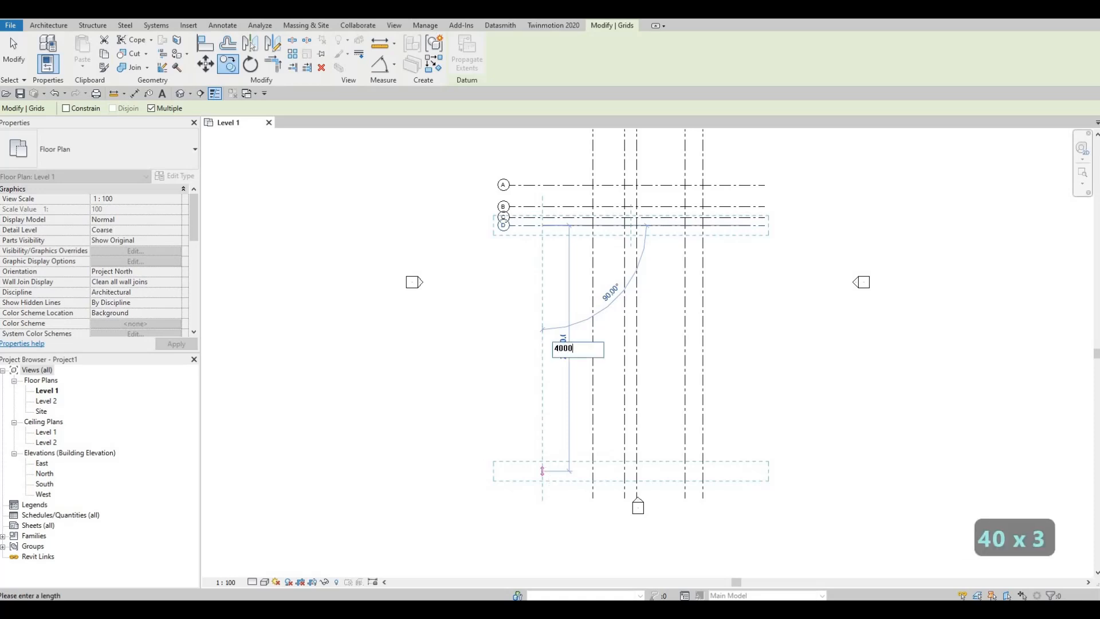
pyautogui.press('Return')
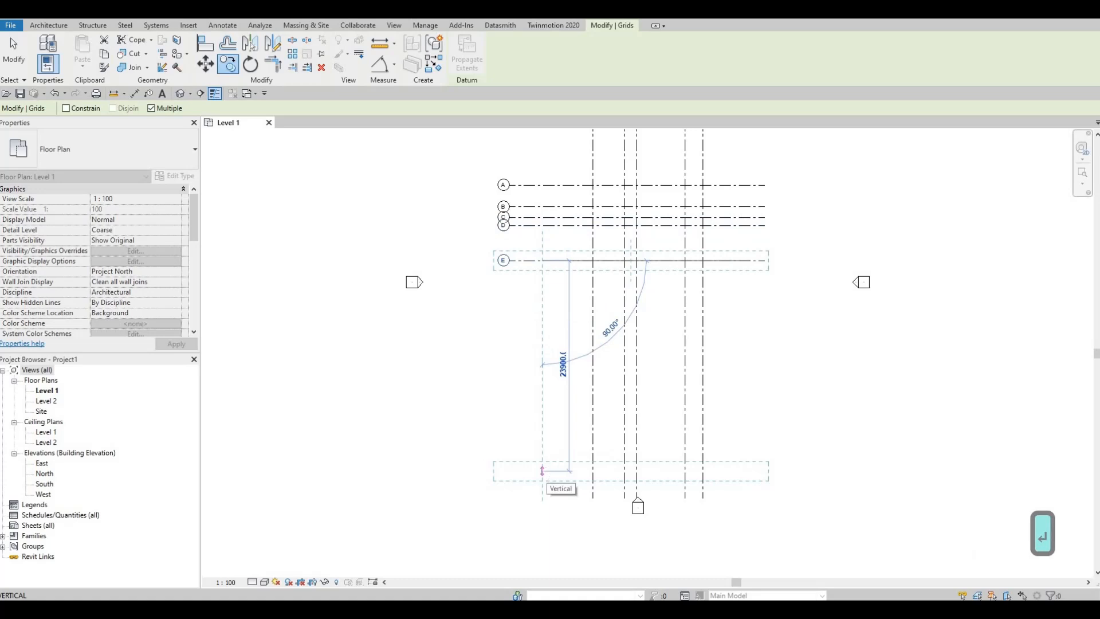
# Add four further horizontal grid copies downward at successive spacings of 2700, 3700, 3500 and 1400 mm, and end the copying.
pyautogui.write('2700')
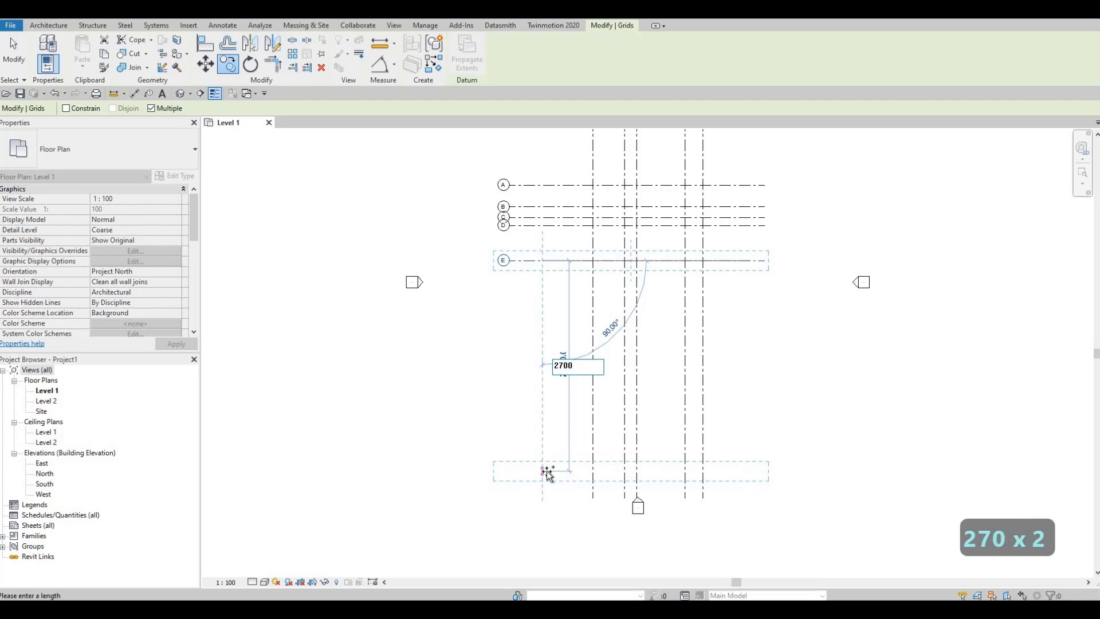
pyautogui.press('Return')
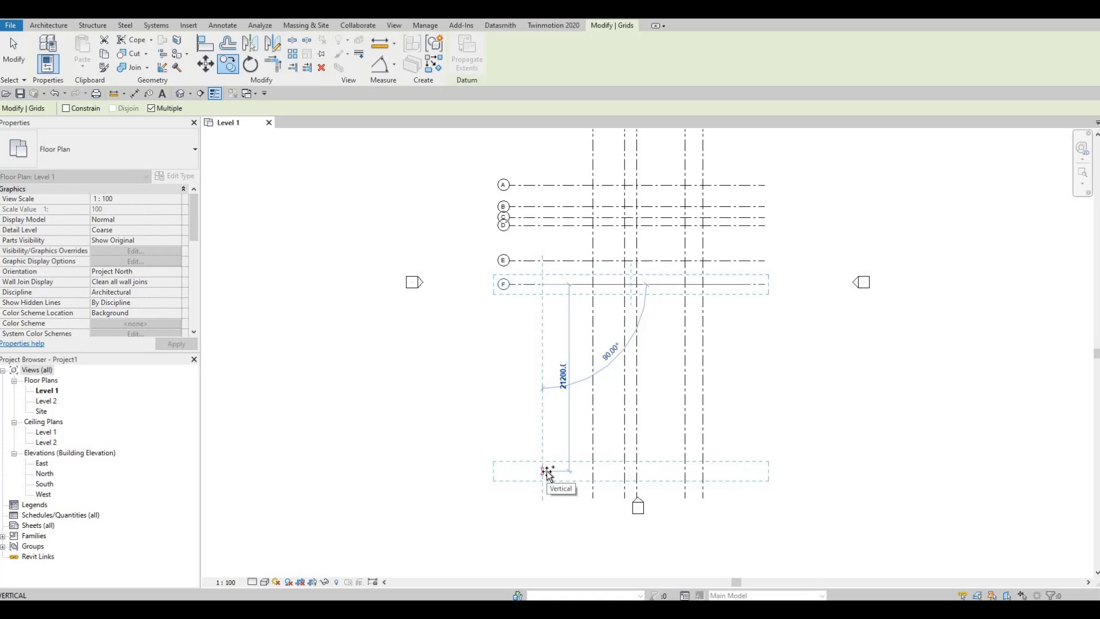
pyautogui.write('37')
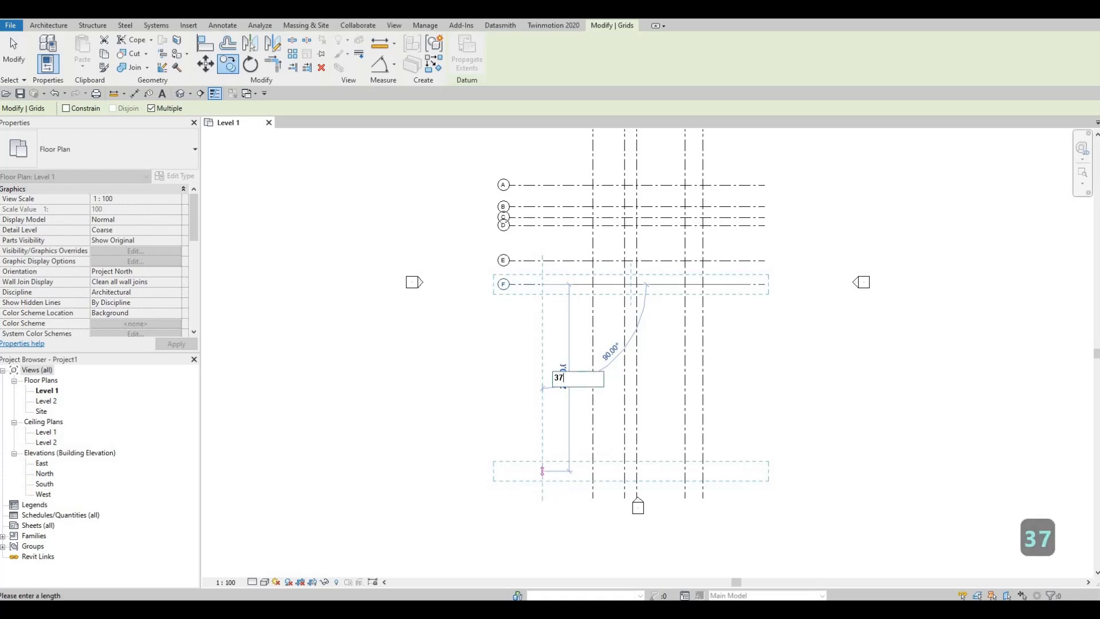
pyautogui.write('00')
pyautogui.press('Return')
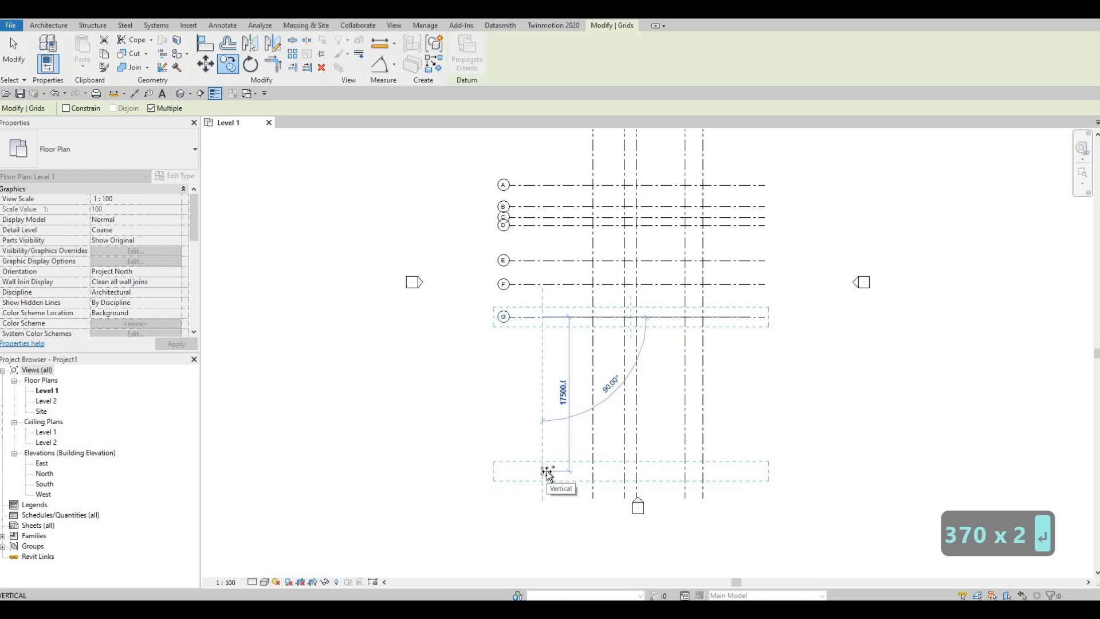
pyautogui.write('3500')
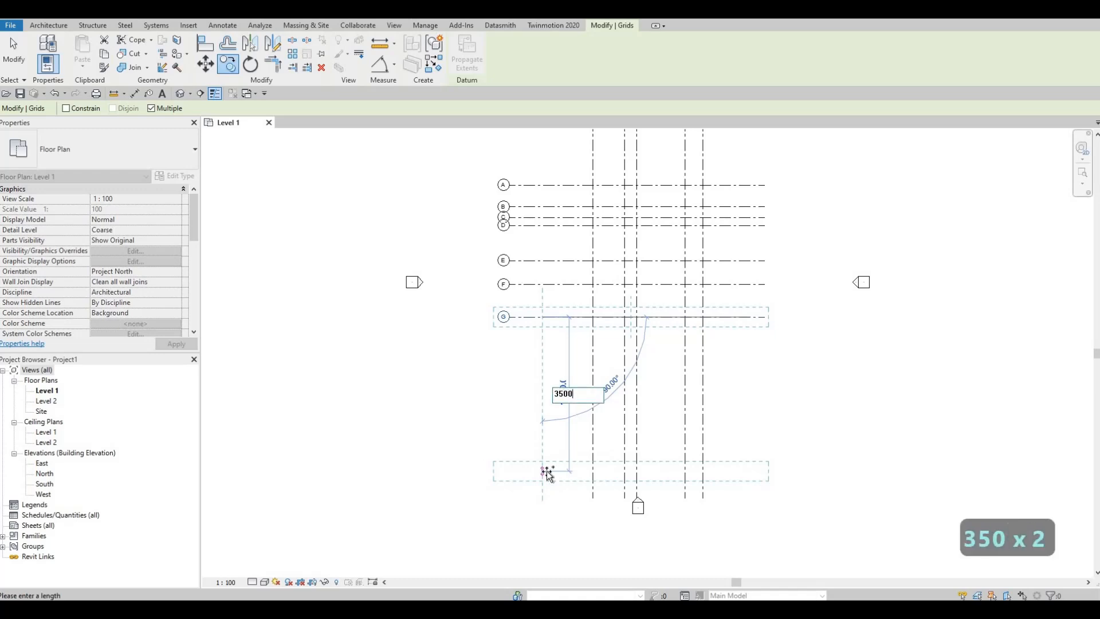
pyautogui.press('Return')
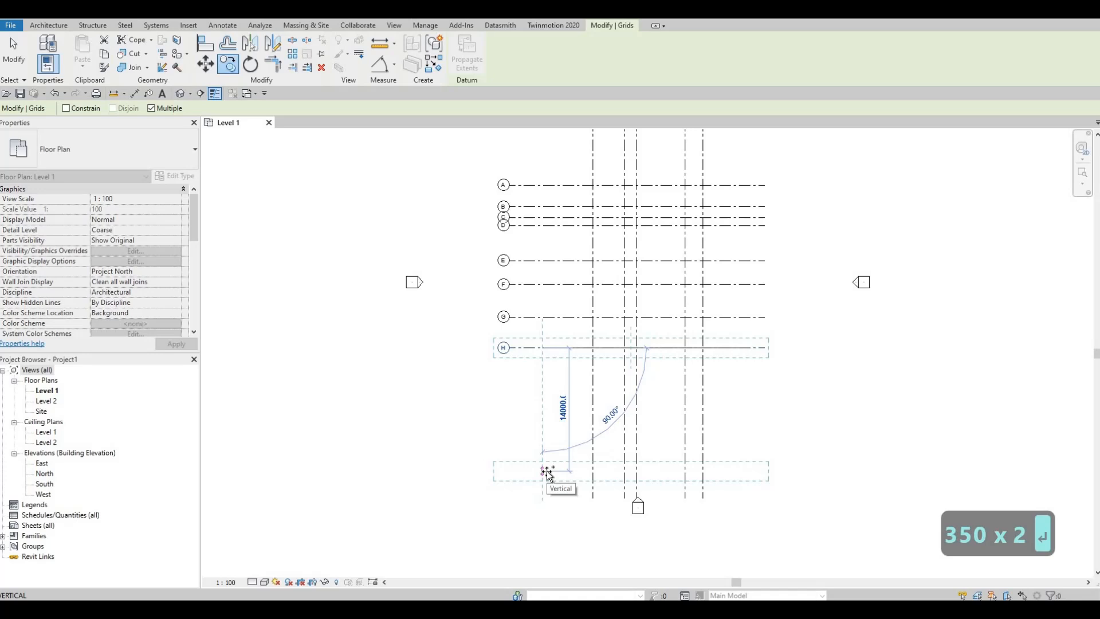
pyautogui.write('1400')
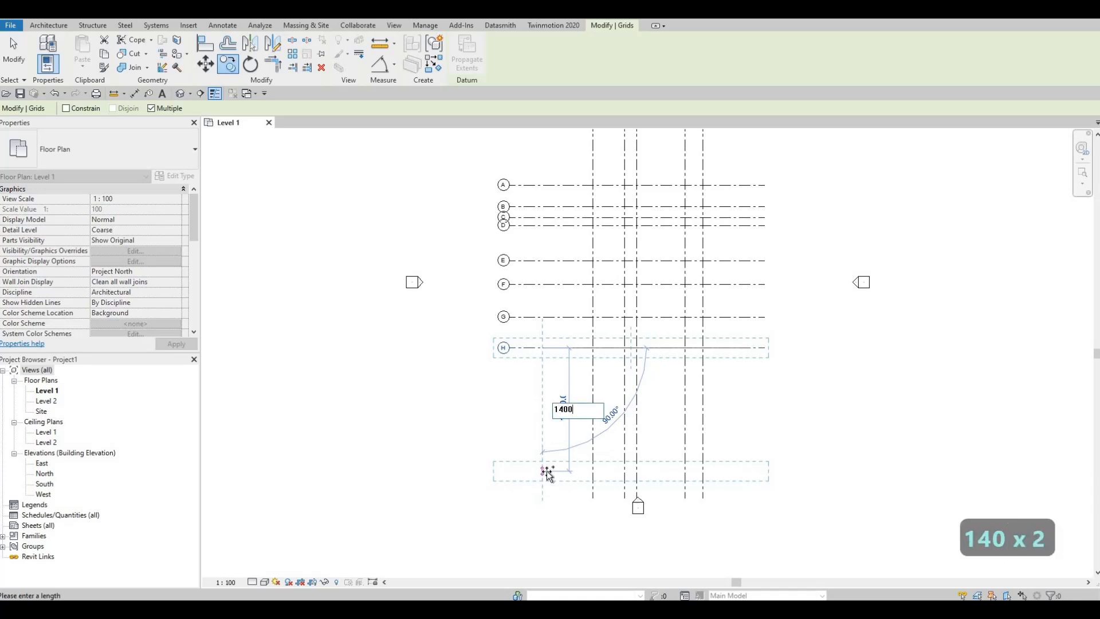
pyautogui.press('Return')
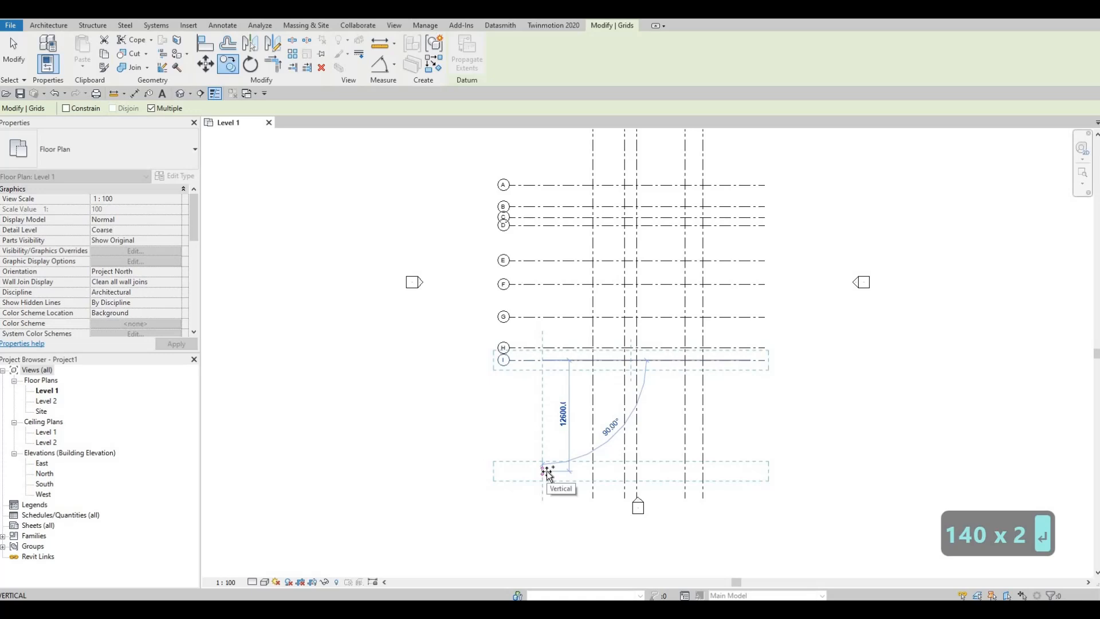
pyautogui.press('Escape')
pyautogui.press('Escape')
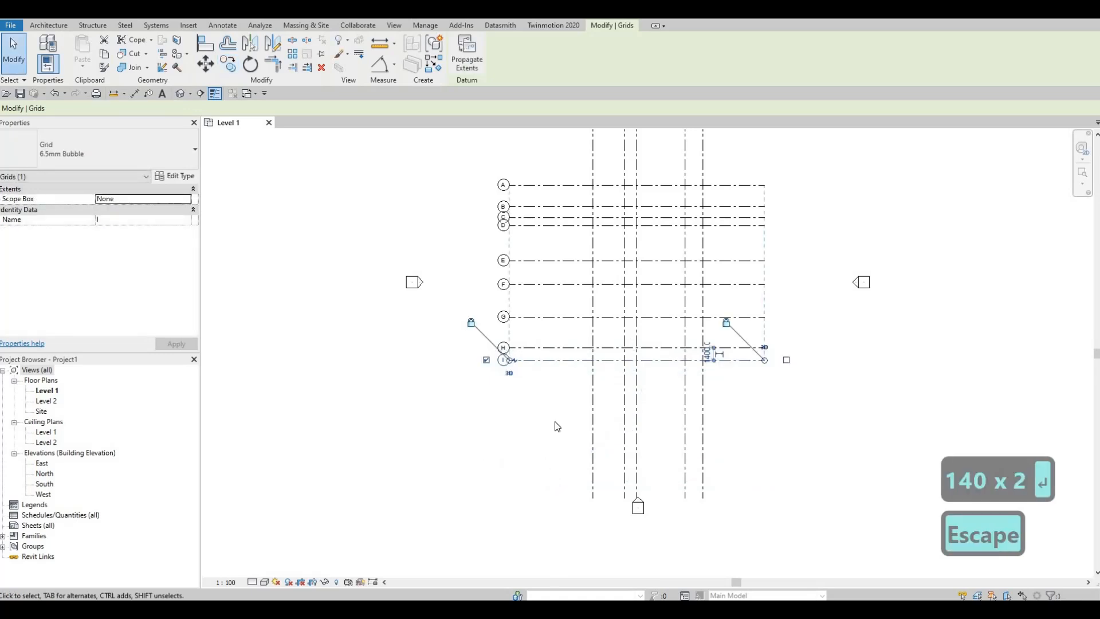
# Shorten the five aligned vertical grid lines by pulling grid 1's lower end up to just below horizontal grid I.
pyautogui.scroll(-1, 623, 386)
pyautogui.moveTo(569, 230)
pyautogui.mouseDown(button='middle')
pyautogui.moveTo(608, 274)
pyautogui.moveTo(584, 227)
pyautogui.mouseUp(button='middle')
pyautogui.scroll(3, 614, 270)
pyautogui.scroll(-1, 611, 391)
pyautogui.moveTo(601, 360); pyautogui.dragTo(658, 357, button='middle')
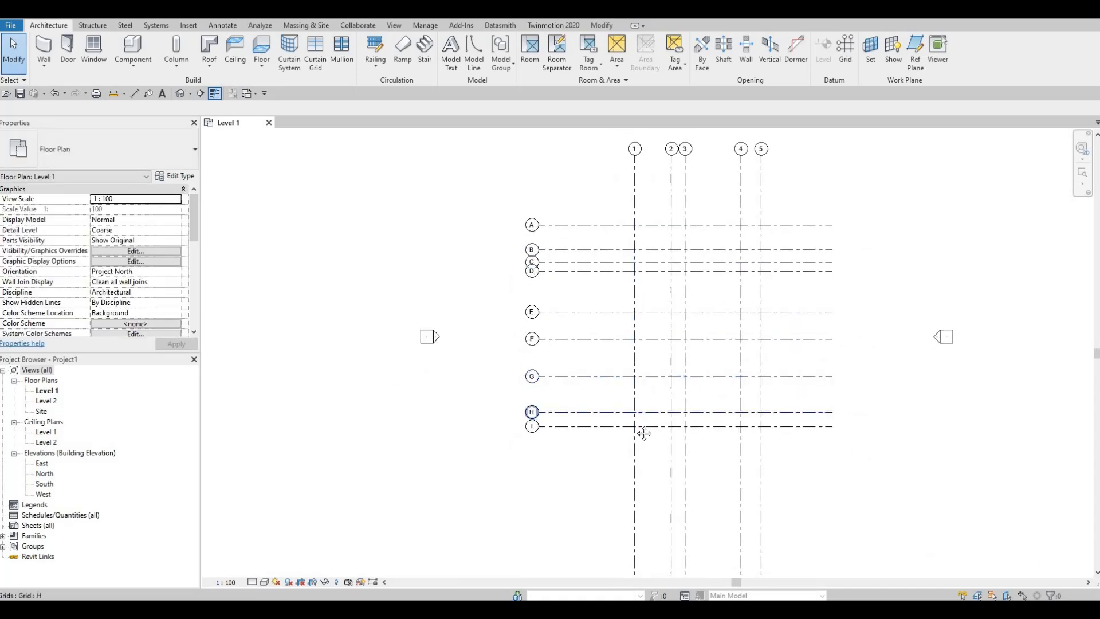
pyautogui.moveTo(637, 455); pyautogui.dragTo(651, 390, button='middle')
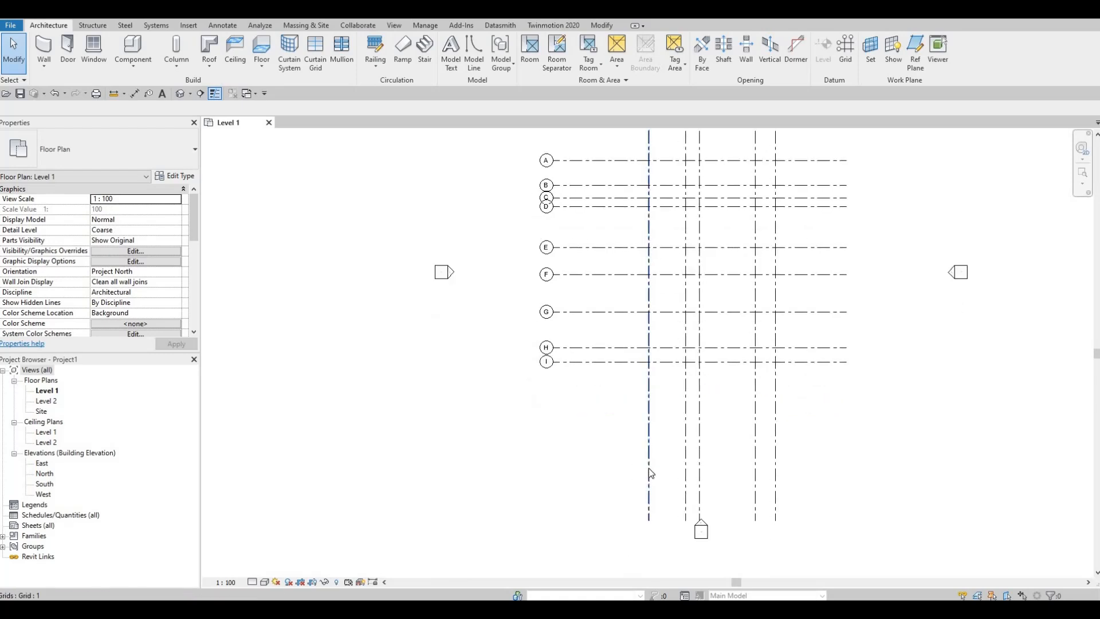
pyautogui.click(677, 509)
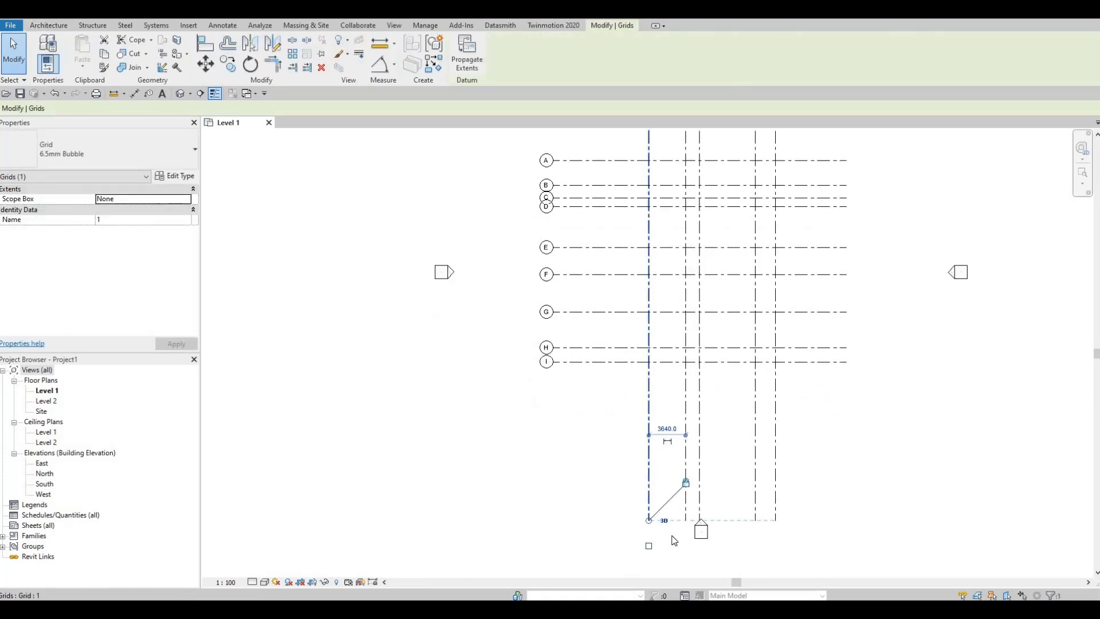
pyautogui.scroll(2, 638, 515)
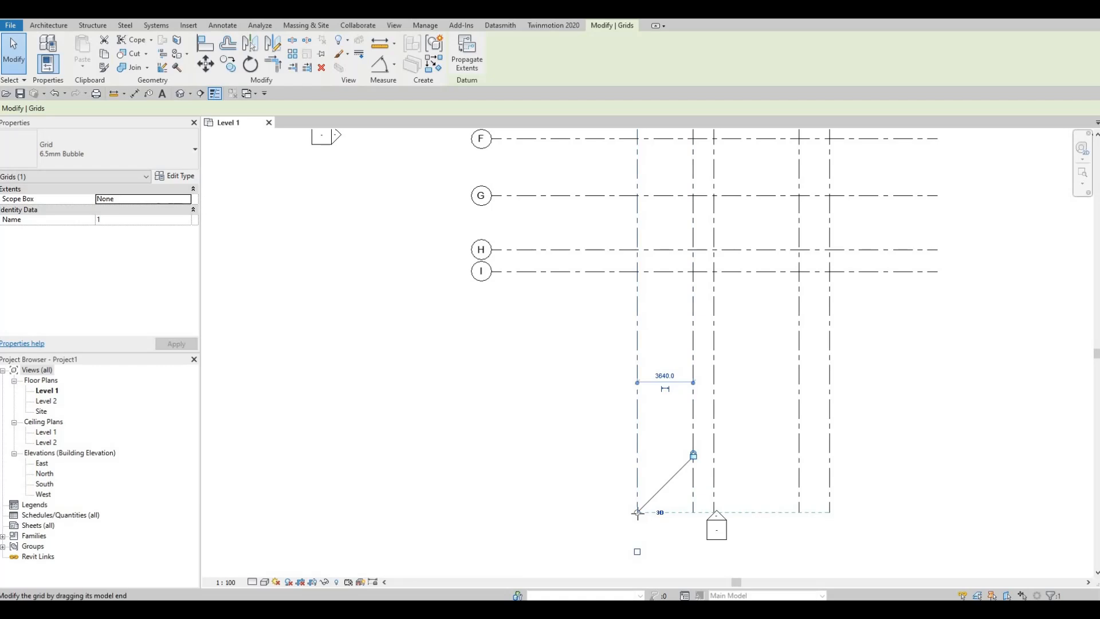
pyautogui.moveTo(637, 512); pyautogui.dragTo(621, 337)
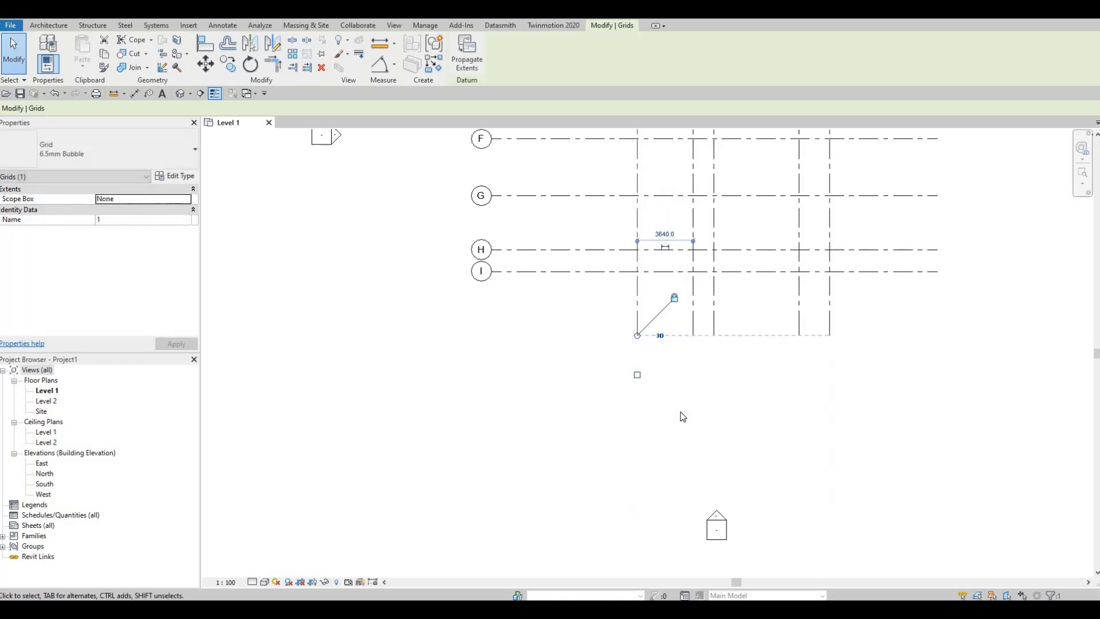
pyautogui.scroll(-4, 687, 407)
pyautogui.moveTo(714, 433); pyautogui.dragTo(716, 461, button='middle')
pyautogui.scroll(-2, 738, 450)
pyautogui.moveTo(829, 304); pyautogui.dragTo(857, 268, button='middle')
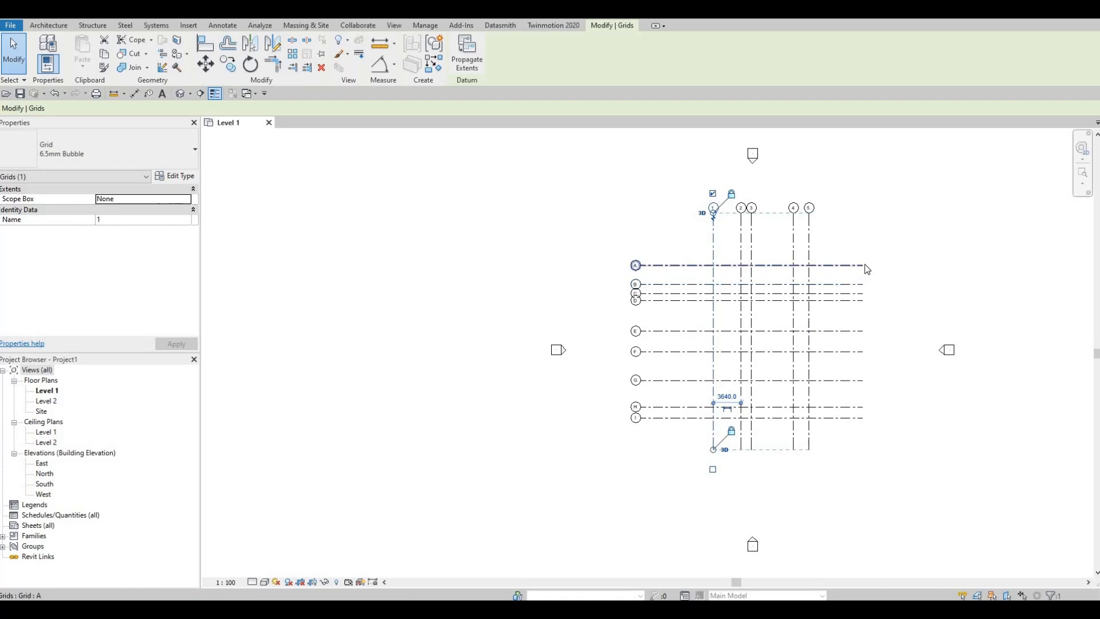
# Shorten the aligned horizontal grids to just past grid 5 using grid A's right end, and shift the whole grid layout slightly down.
pyautogui.click(863, 264)
pyautogui.moveTo(862, 265); pyautogui.dragTo(836, 266)
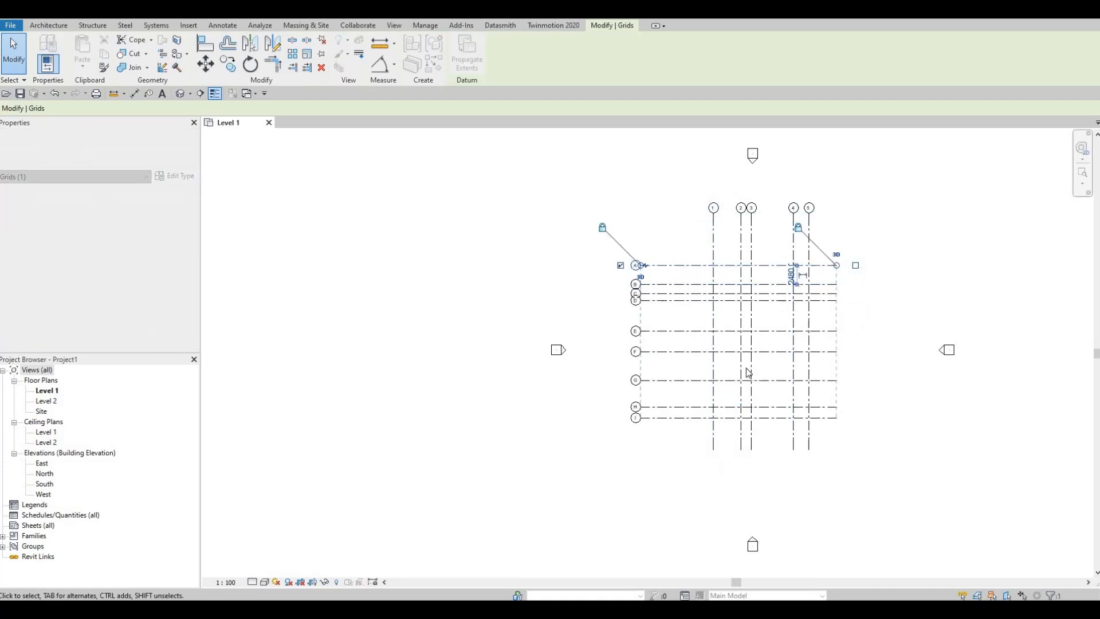
pyautogui.moveTo(718, 361); pyautogui.dragTo(723, 379, button='middle')
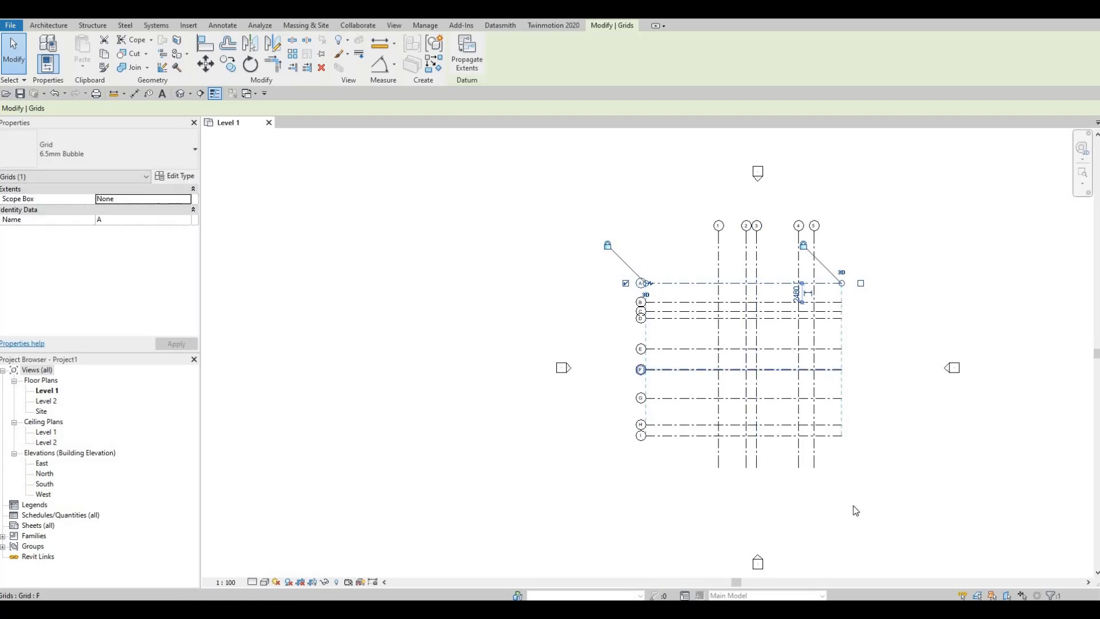
pyautogui.press('Escape')
pyautogui.press('Escape')
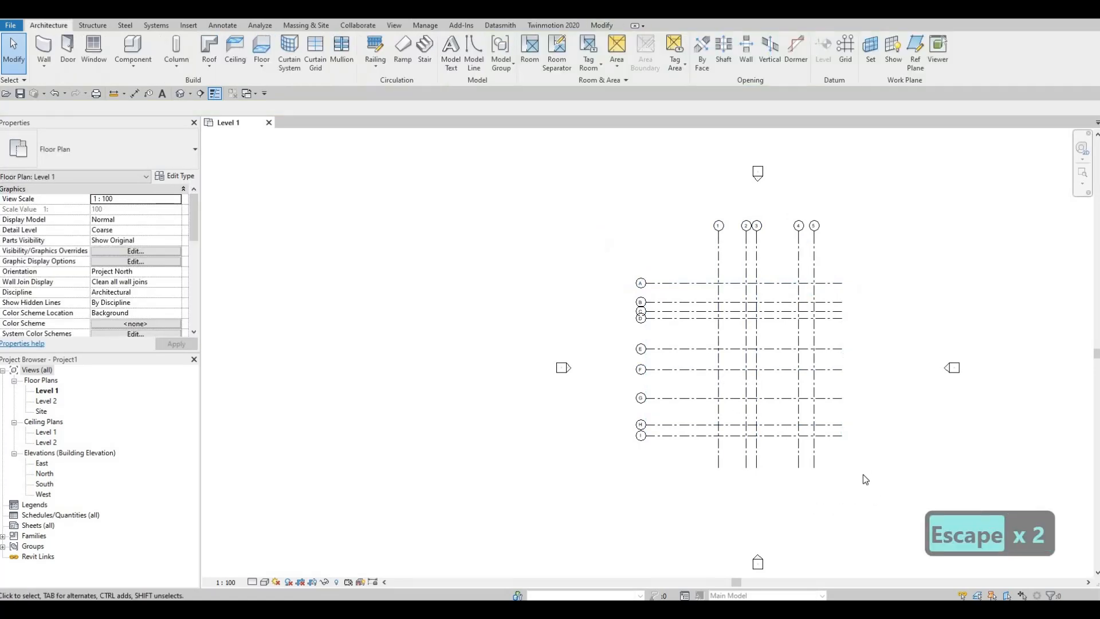
pyautogui.moveTo(848, 449); pyautogui.dragTo(634, 235)
pyautogui.moveTo(721, 267); pyautogui.dragTo(723, 279)
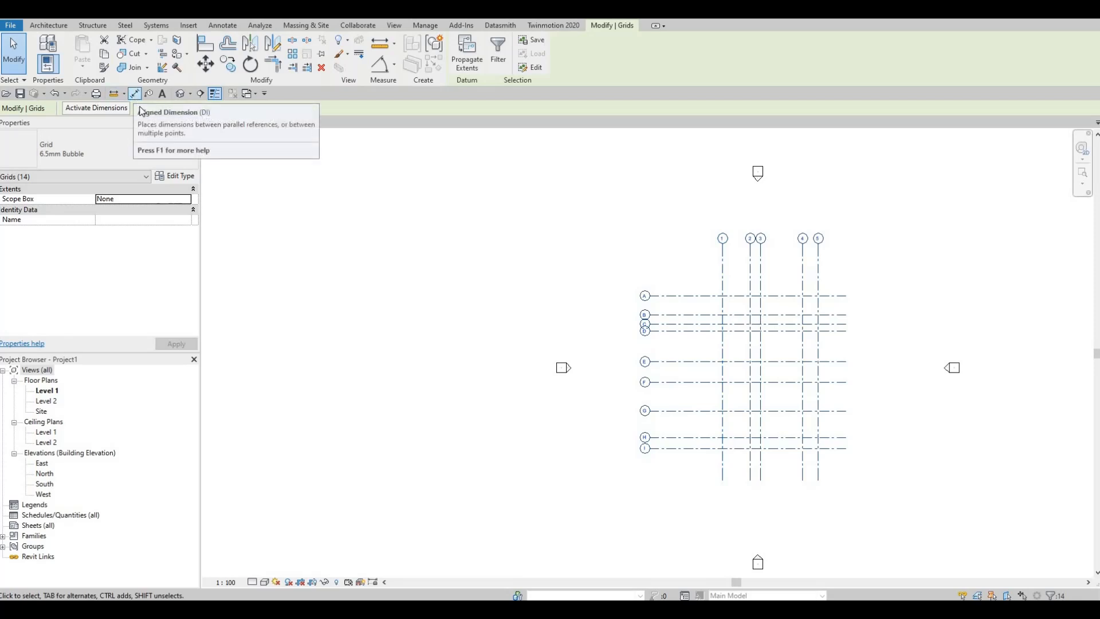
# Place a continuous aligned dimension string across vertical grids 1 to 5, located between their bubbles and grid A.
pyautogui.press('d')
pyautogui.press('i')
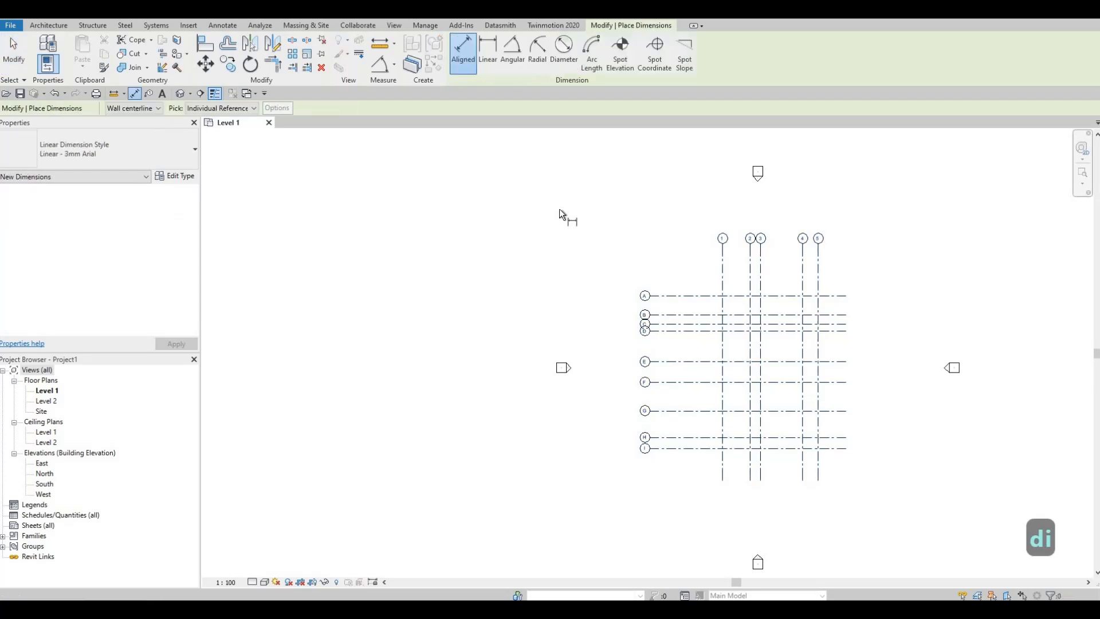
pyautogui.scroll(5, 754, 265)
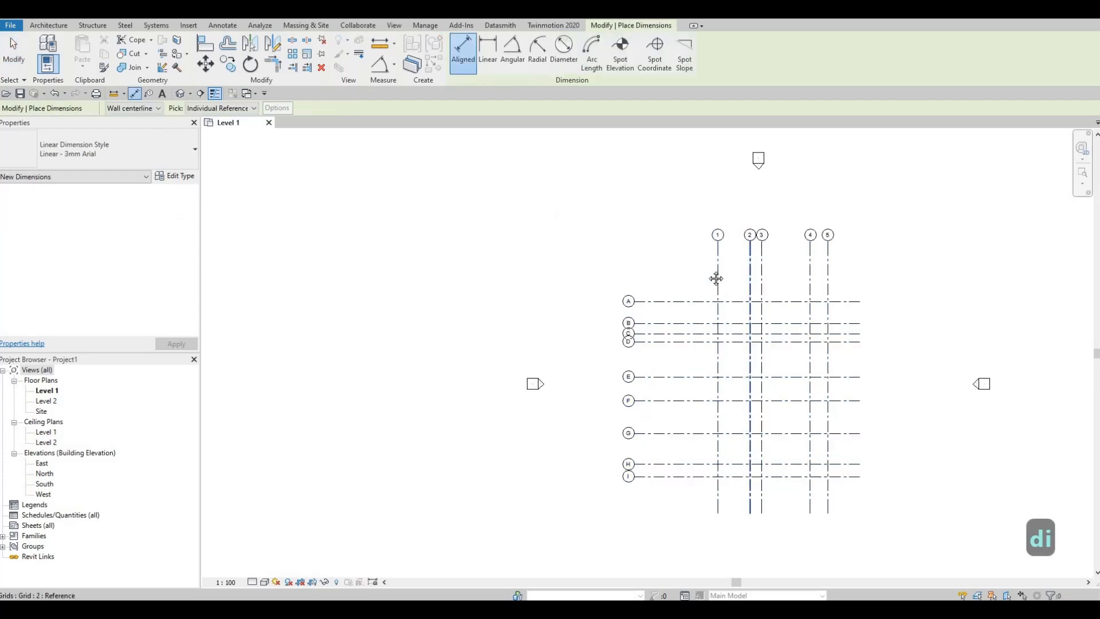
pyautogui.moveTo(630, 277); pyautogui.dragTo(551, 267, button='middle')
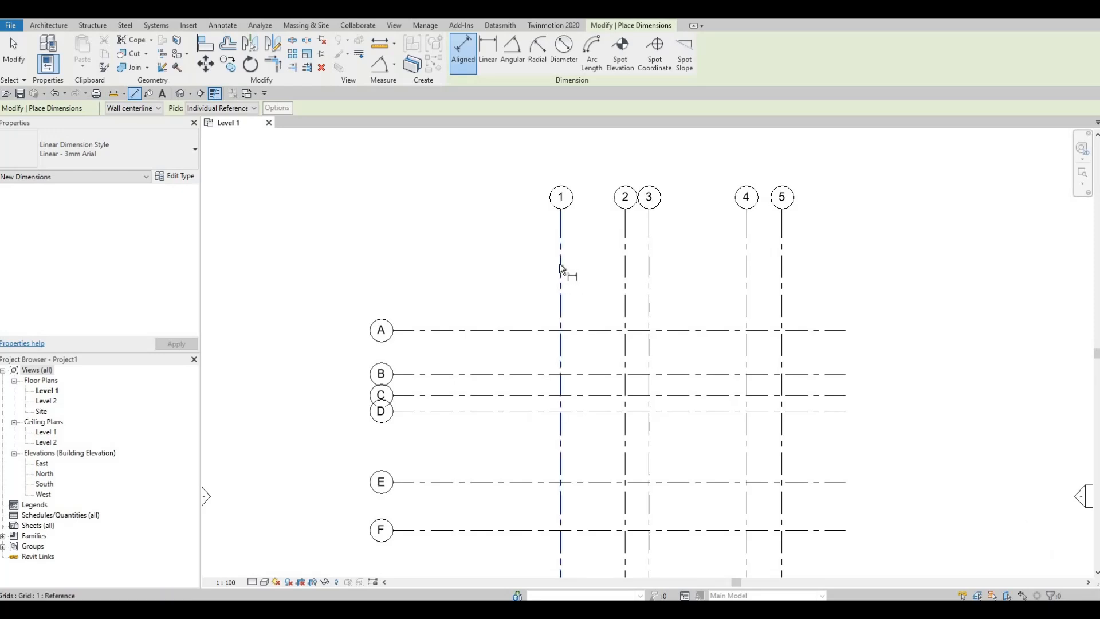
pyautogui.click(560, 267)
pyautogui.click(625, 275)
pyautogui.click(649, 281)
pyautogui.click(747, 277)
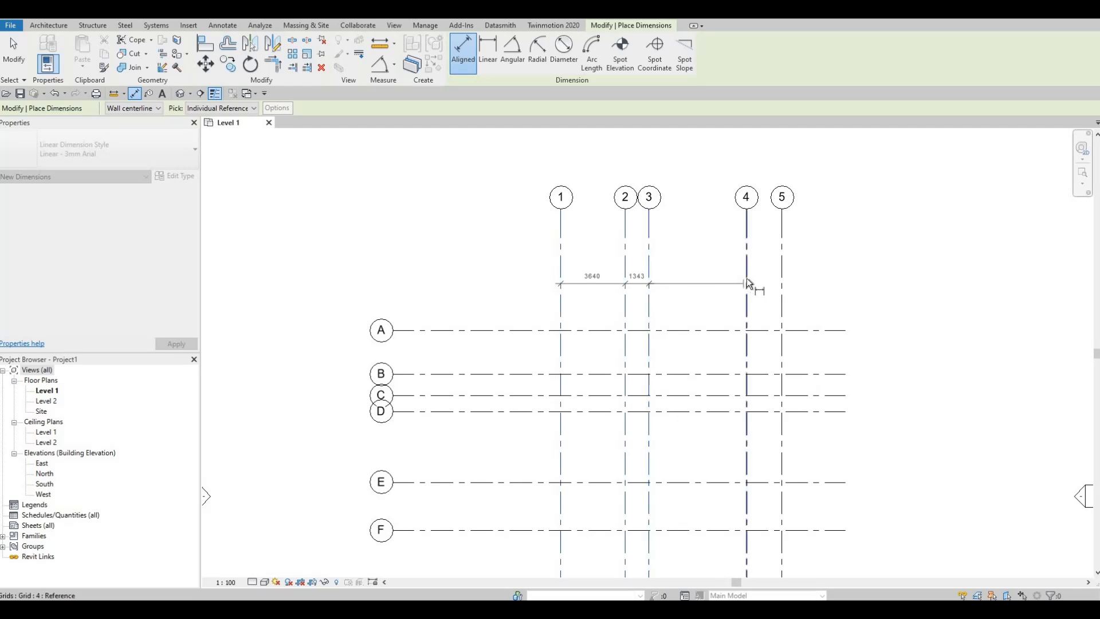
pyautogui.click(782, 274)
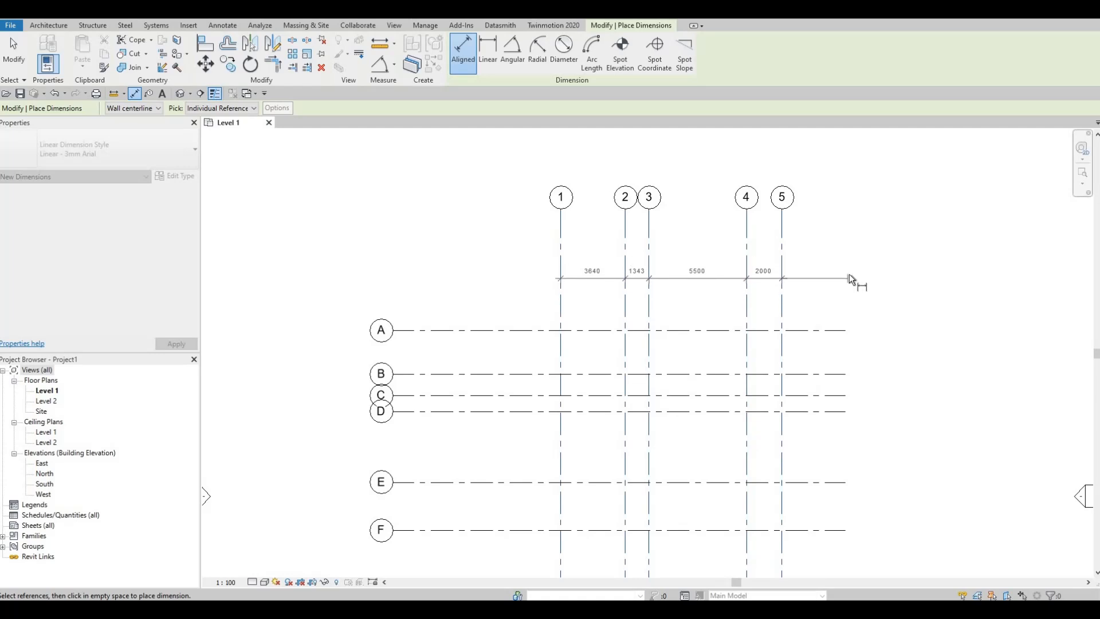
pyautogui.click(849, 280)
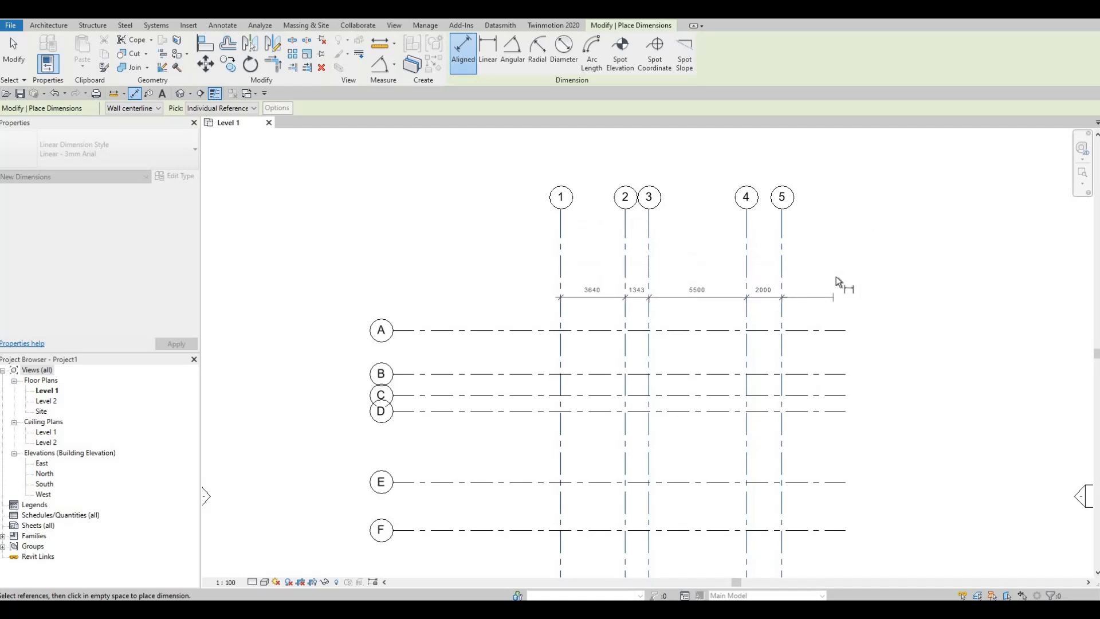
pyautogui.click(836, 316)
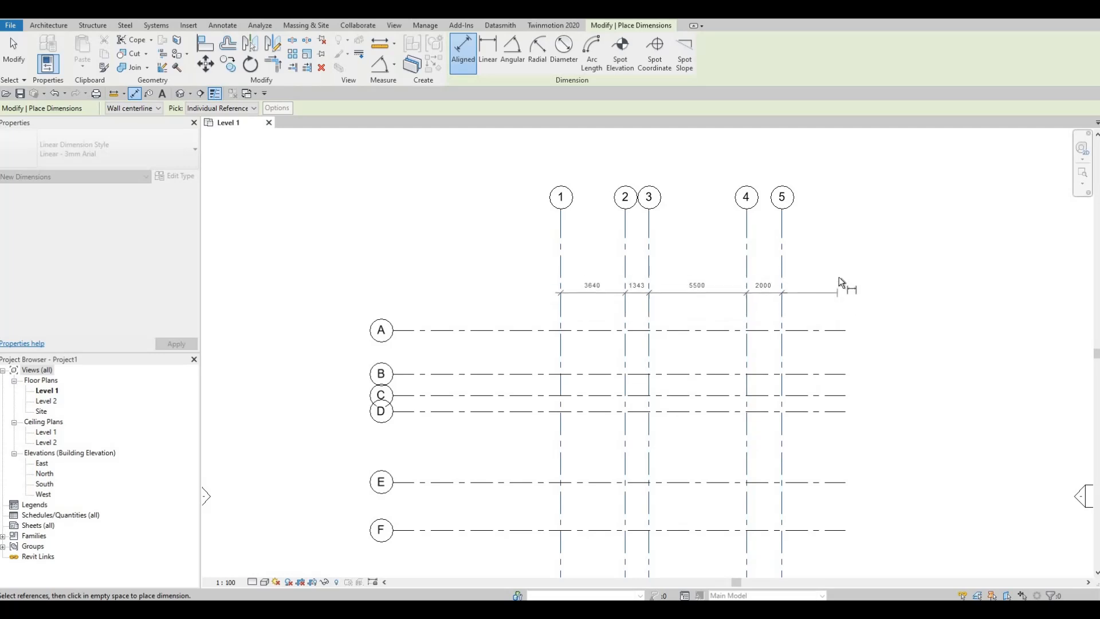
pyautogui.click(840, 281)
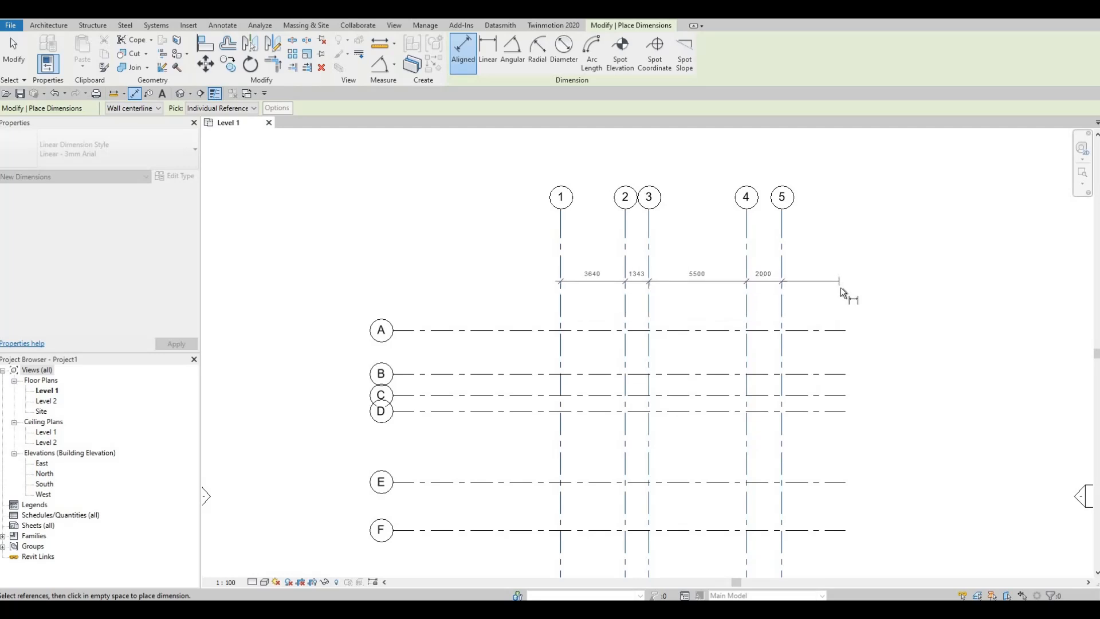
# Add an overall aligned dimension from grid 1 to grid 5 above the existing dimension string.
pyautogui.click(559, 239)
pyautogui.click(782, 252)
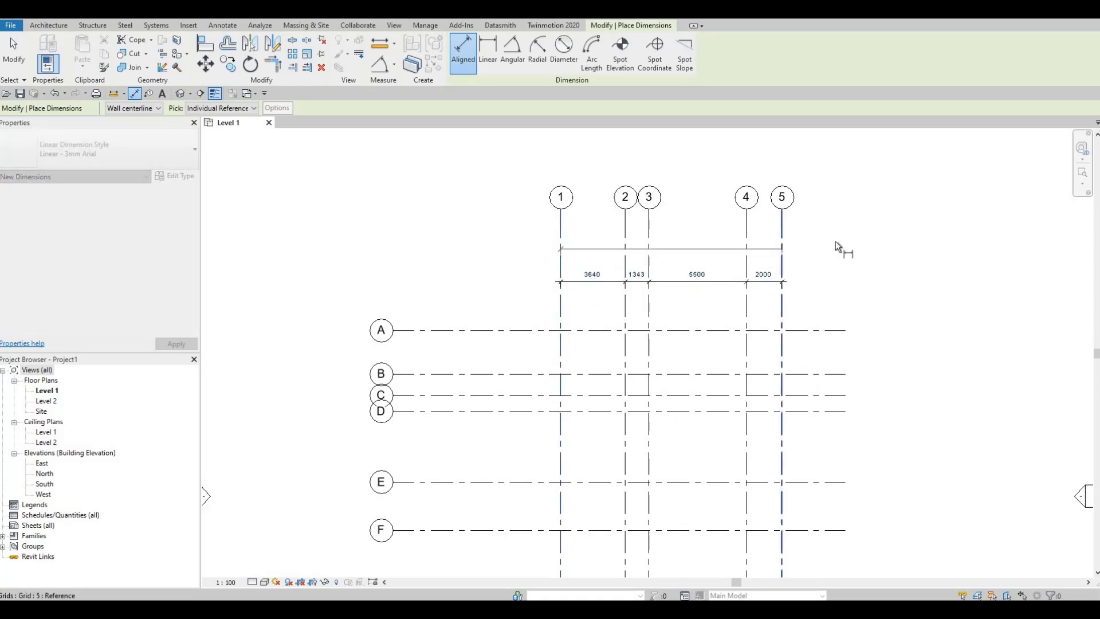
pyautogui.click(832, 252)
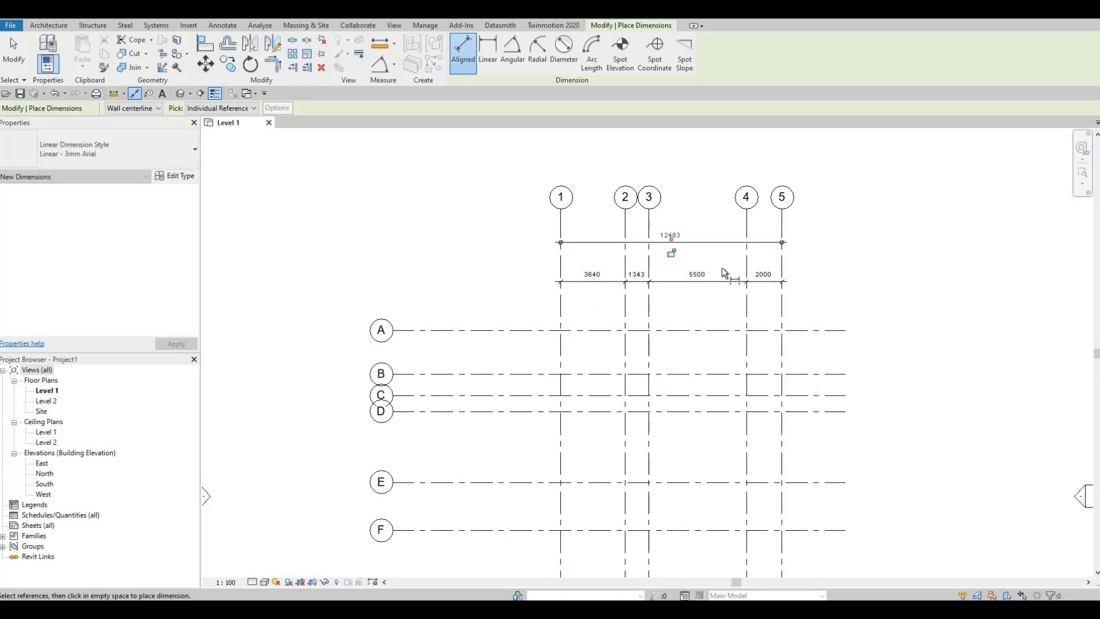
# Place a continuous aligned dimension string through horizontal grids A to I, located between their bubbles and grid 1.
pyautogui.scroll(-3, 552, 241)
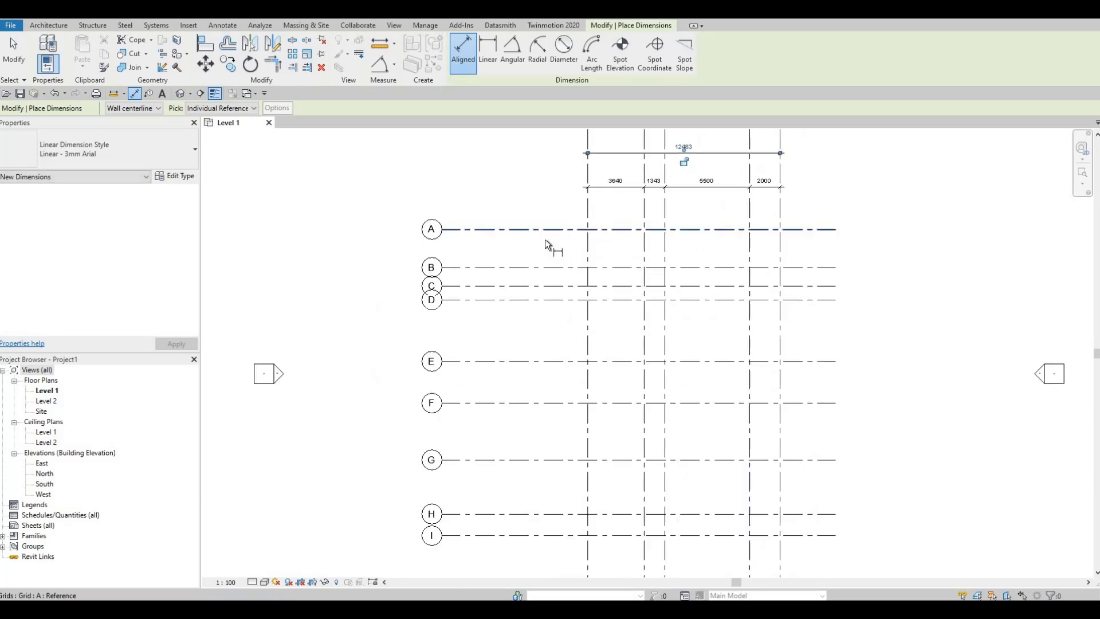
pyautogui.click(539, 263)
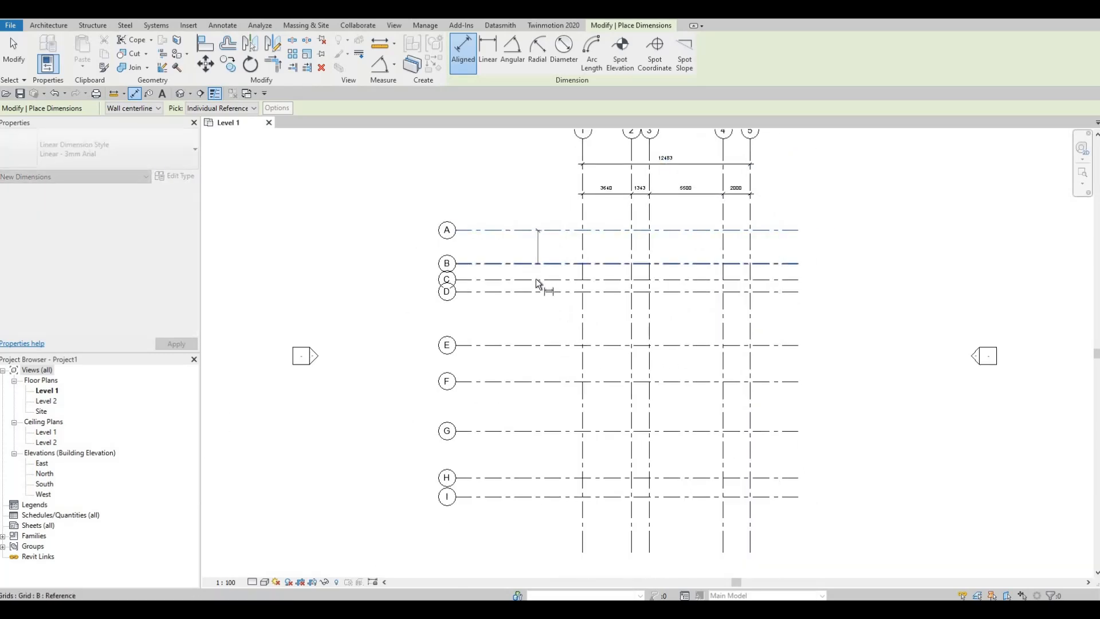
pyautogui.click(541, 278)
pyautogui.click(539, 292)
pyautogui.click(538, 343)
pyautogui.click(538, 382)
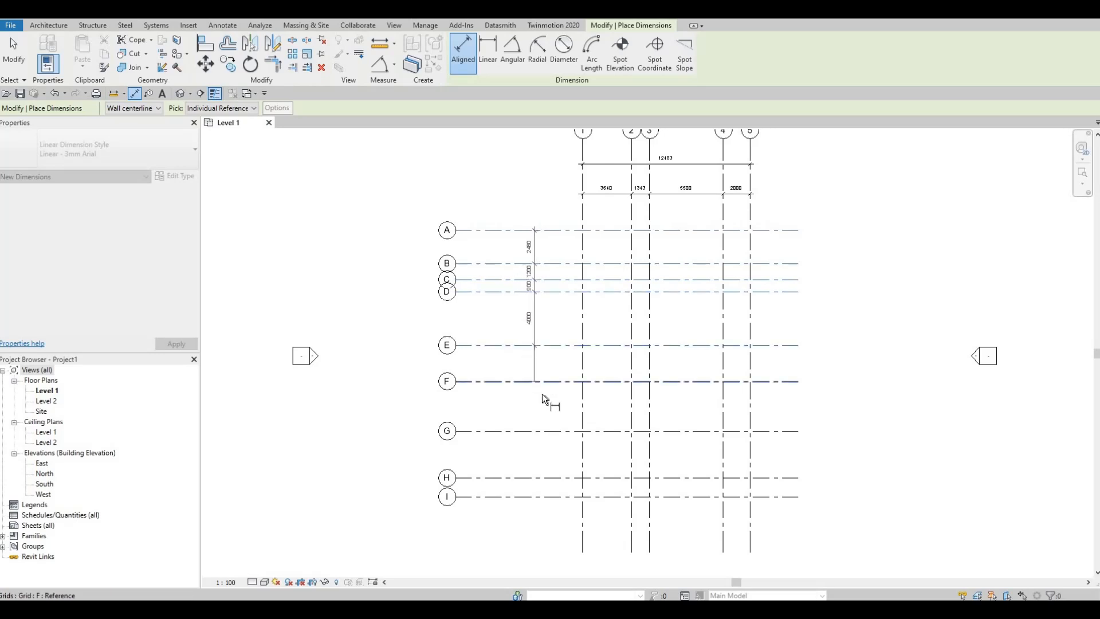
pyautogui.click(538, 431)
pyautogui.click(541, 477)
pyautogui.click(538, 496)
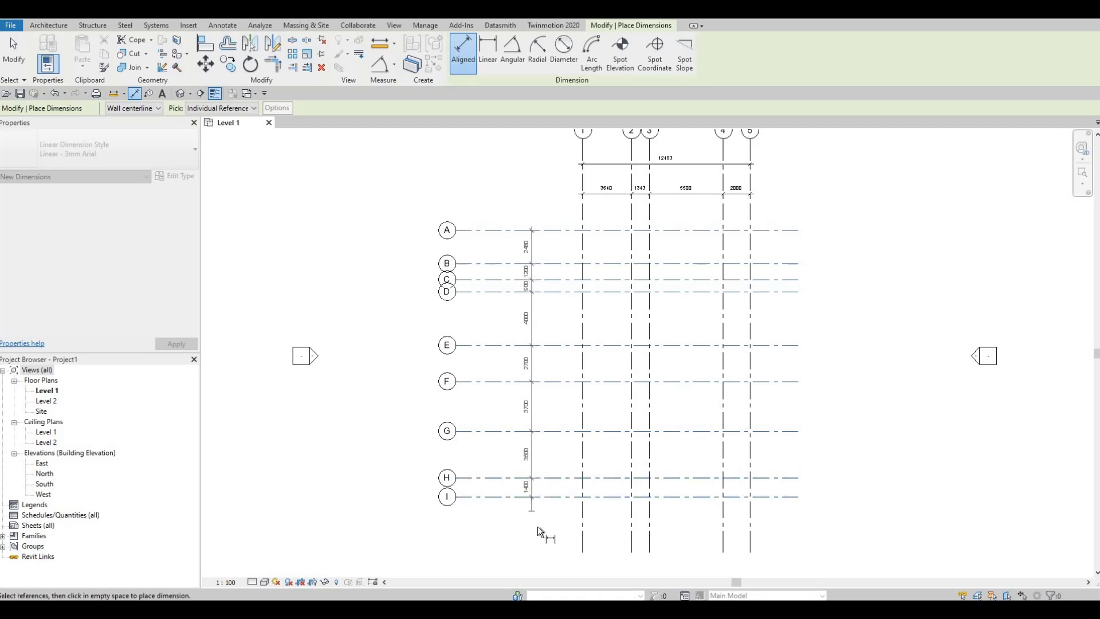
pyautogui.click(535, 519)
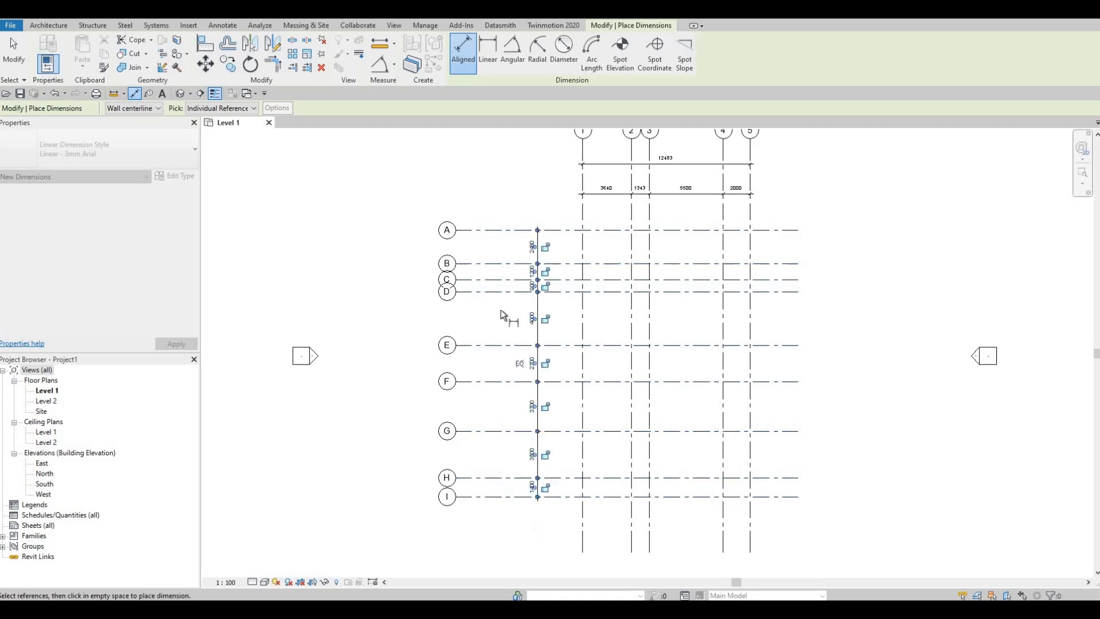
# Add an overall aligned dimension from grid A to grid I, between the grid bubbles and the existing dimension string.
pyautogui.click(502, 230)
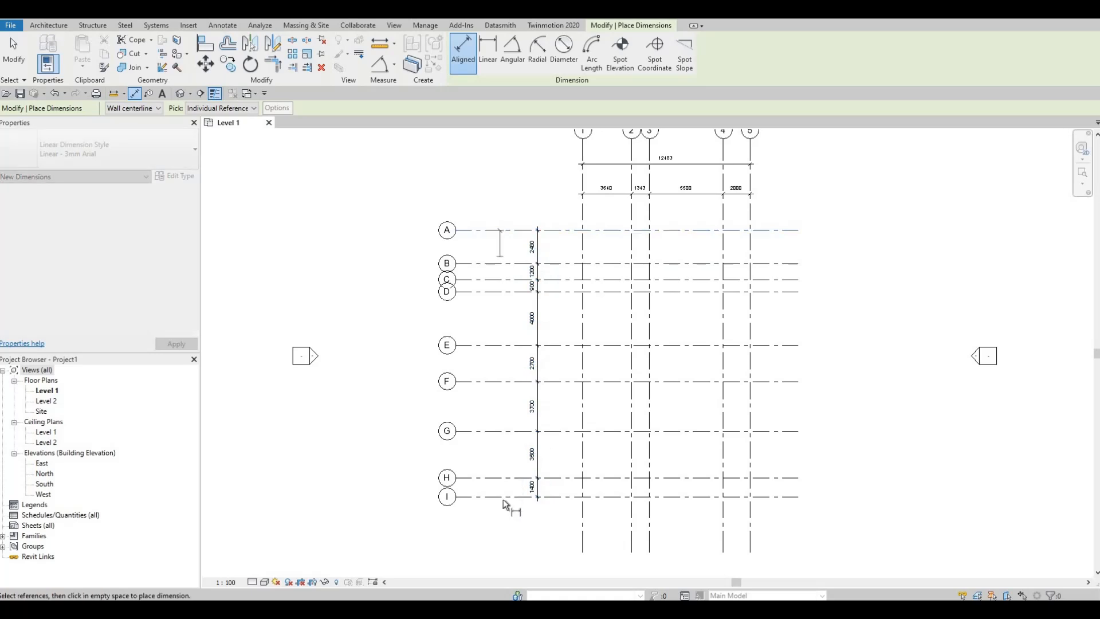
pyautogui.click(508, 528)
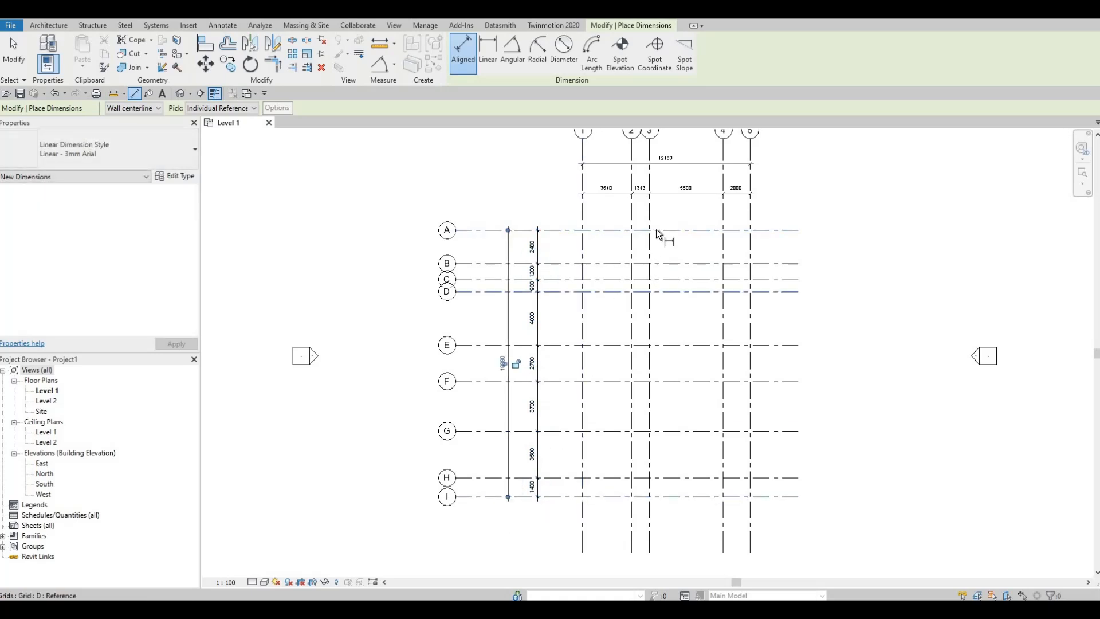
# Examine the individual and overall dimensions along both grid directions, and end the dimensioning.
pyautogui.scroll(3, 658, 238)
pyautogui.moveTo(565, 195); pyautogui.dragTo(522, 261, button='middle')
pyautogui.scroll(1, 522, 260)
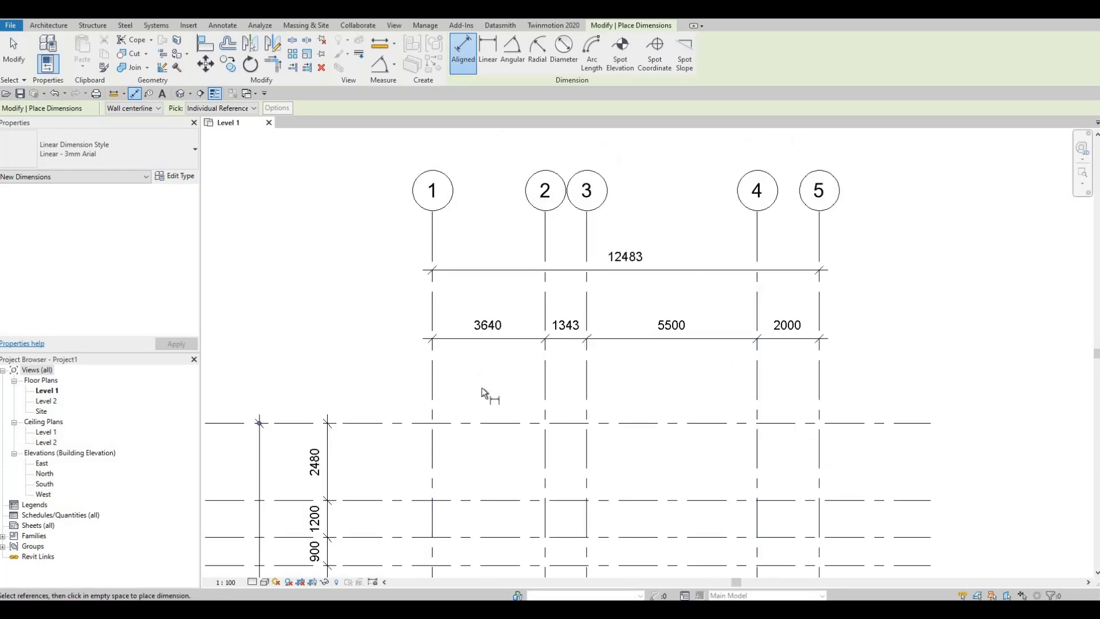
pyautogui.moveTo(489, 393); pyautogui.dragTo(599, 294, button='middle')
pyautogui.scroll(-1, 598, 294)
pyautogui.moveTo(465, 273); pyautogui.dragTo(499, 172, button='middle')
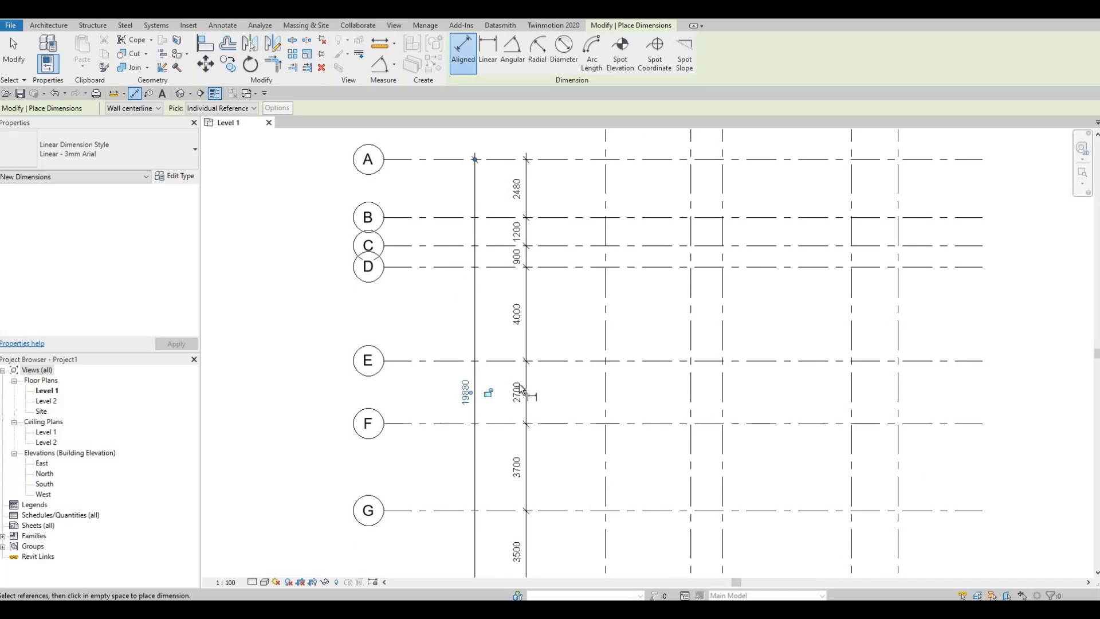
pyautogui.moveTo(547, 368); pyautogui.dragTo(528, 297, button='middle')
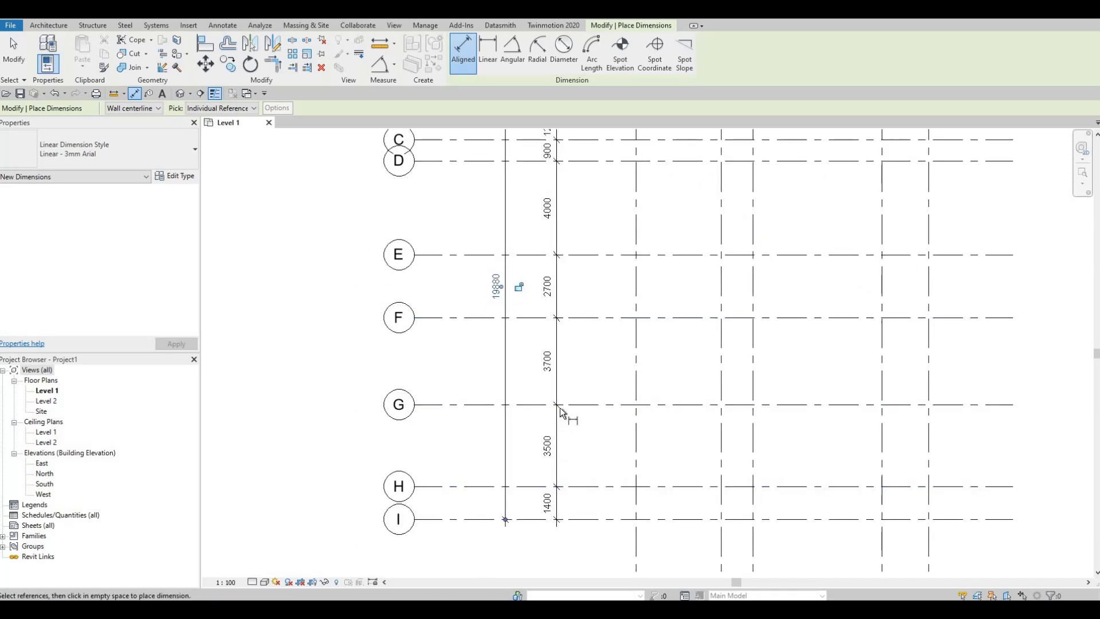
pyautogui.scroll(-1, 559, 411)
pyautogui.moveTo(487, 351); pyautogui.dragTo(491, 393, button='middle')
pyautogui.moveTo(471, 314); pyautogui.dragTo(474, 388, button='middle')
pyautogui.press('Escape')
pyautogui.scroll(-1, 474, 389)
pyautogui.press('Escape')
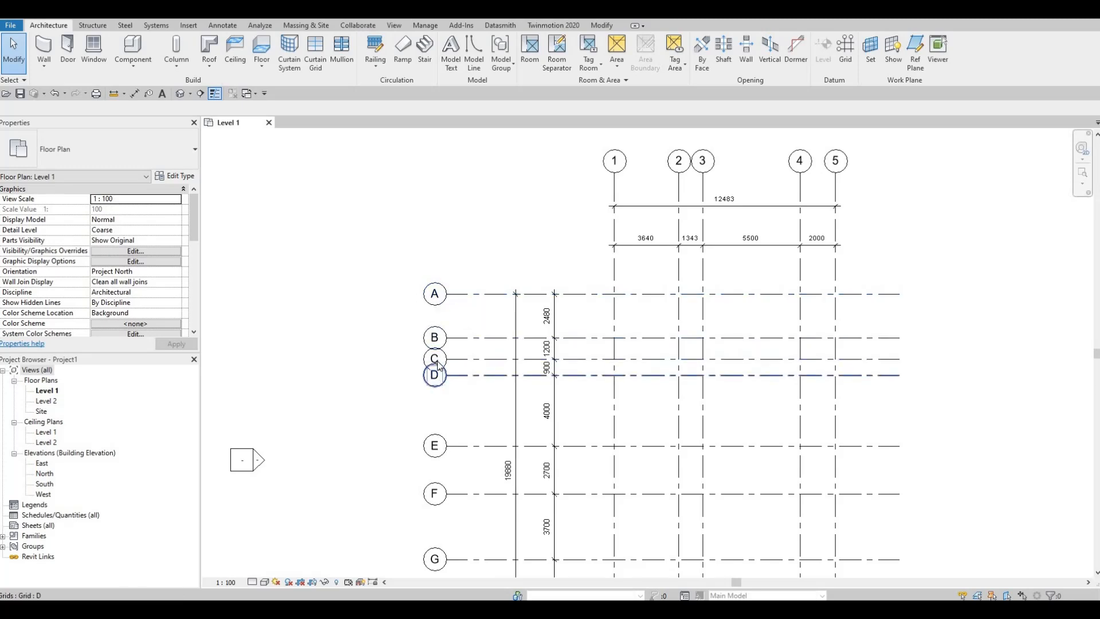
# Add an elbow at grid D's bubble end and offset the bubble below its line, clear of bubble C.
pyautogui.moveTo(446, 373); pyautogui.dragTo(453, 293, button='middle')
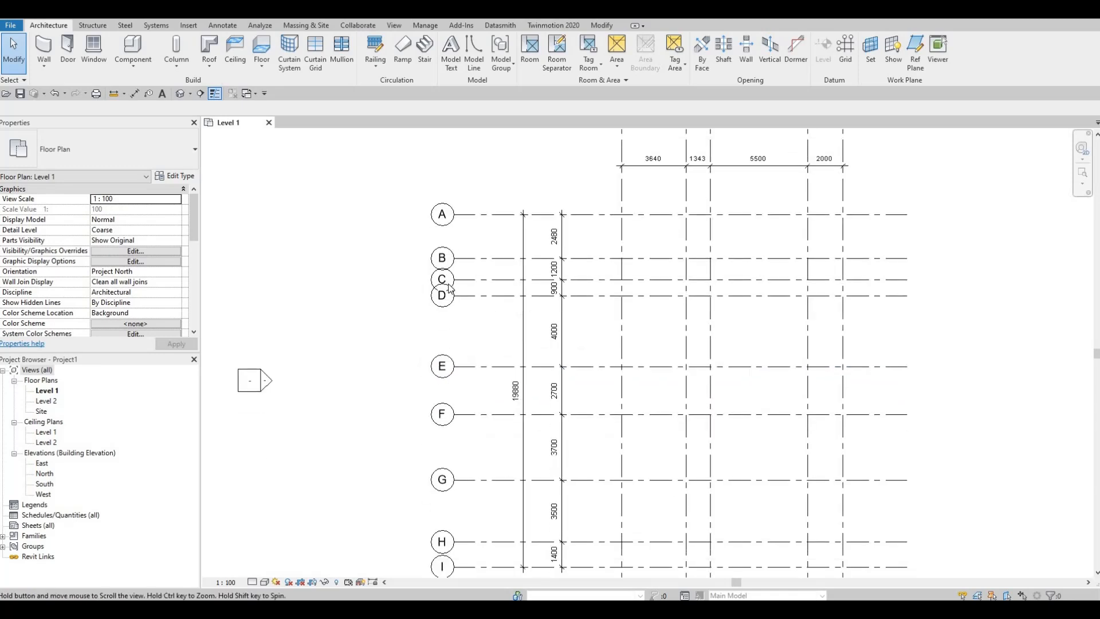
pyautogui.scroll(-1, 454, 293)
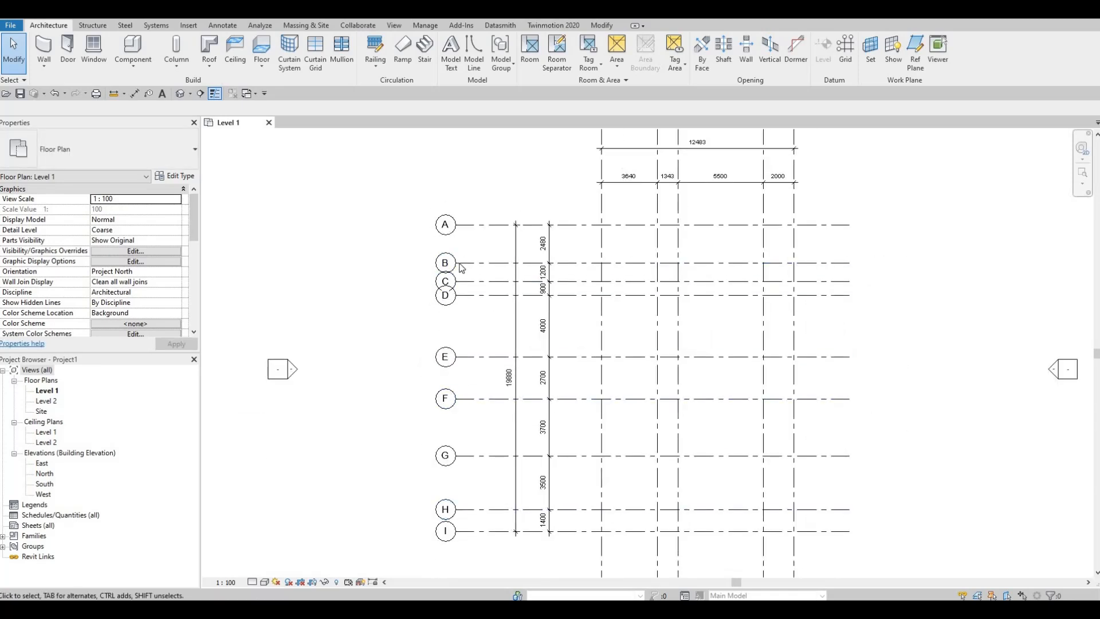
pyautogui.scroll(1, 464, 282)
pyautogui.moveTo(463, 282); pyautogui.dragTo(469, 346, button='middle')
pyautogui.scroll(2, 463, 330)
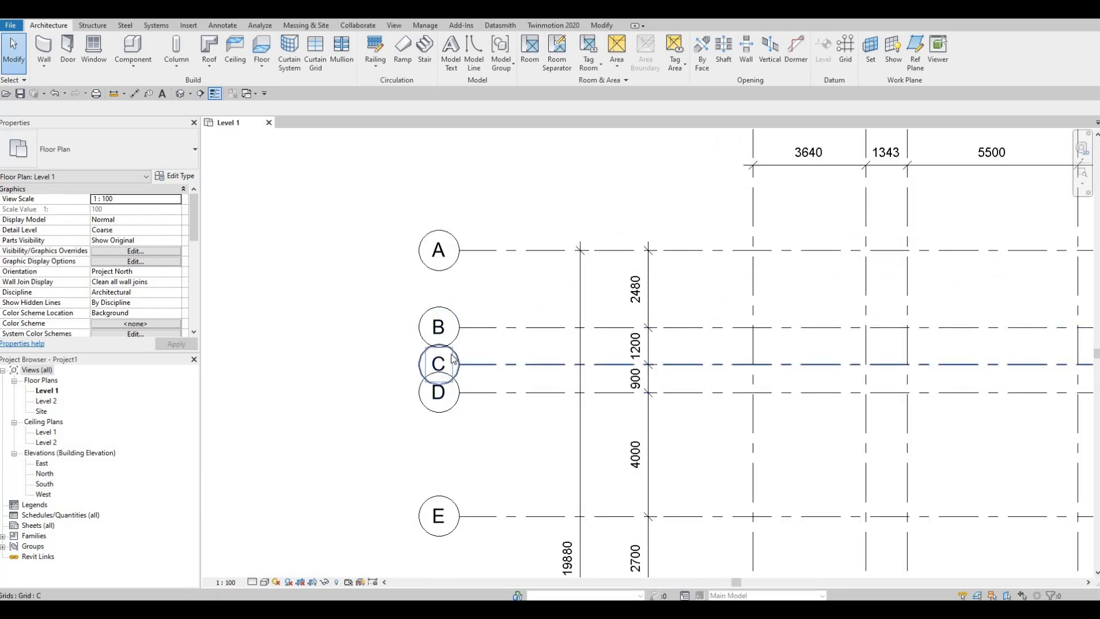
pyautogui.scroll(-1, 475, 348)
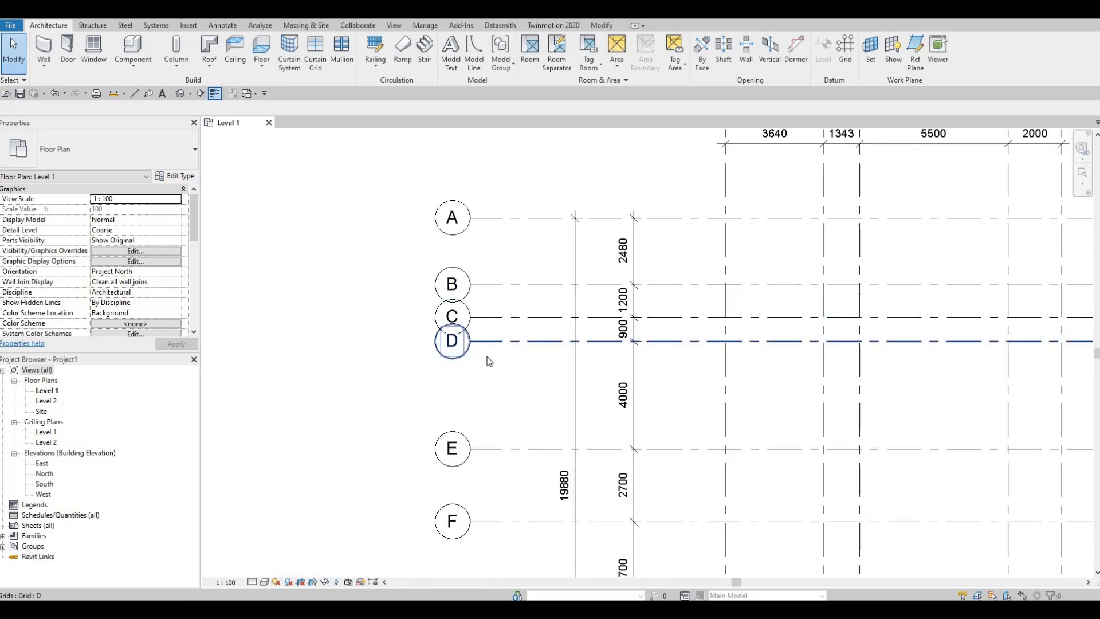
pyautogui.click(487, 357)
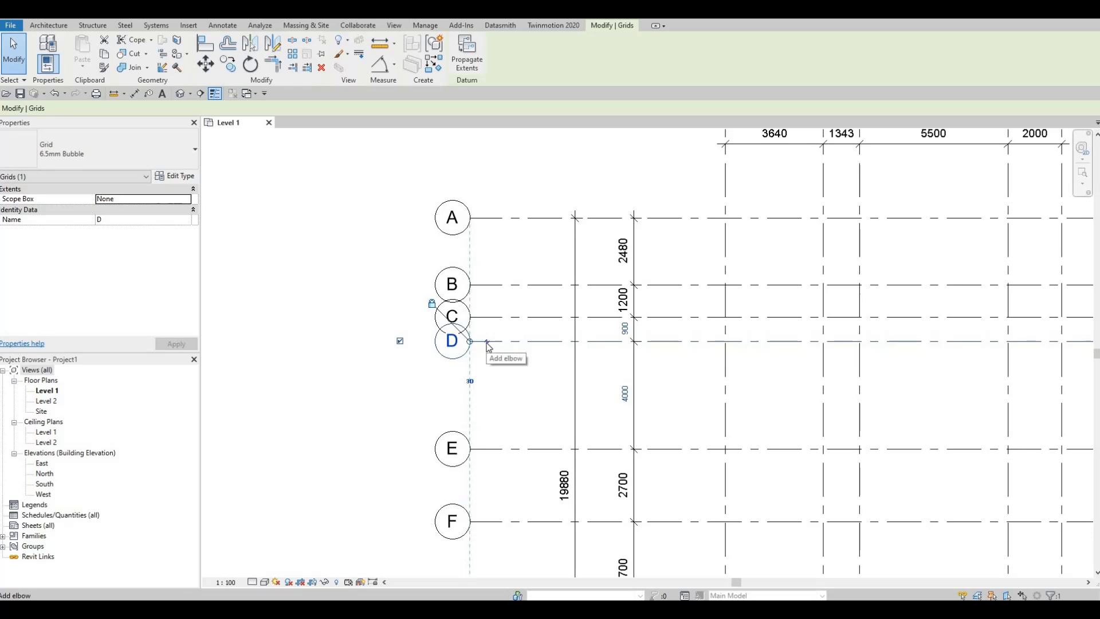
pyautogui.click(487, 344)
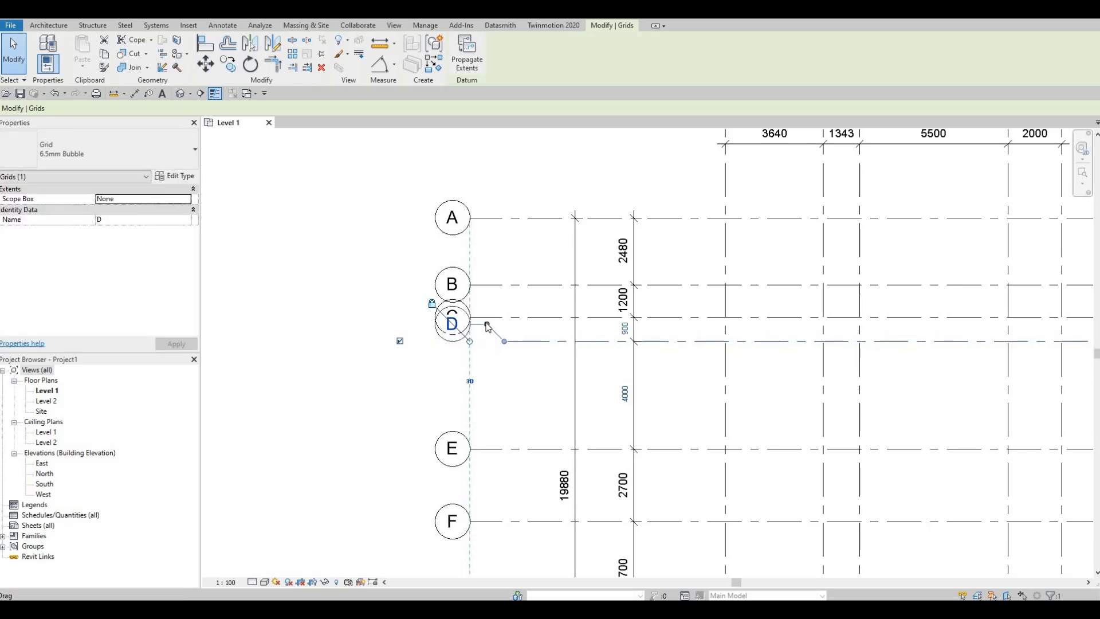
pyautogui.moveTo(486, 325); pyautogui.dragTo(487, 369)
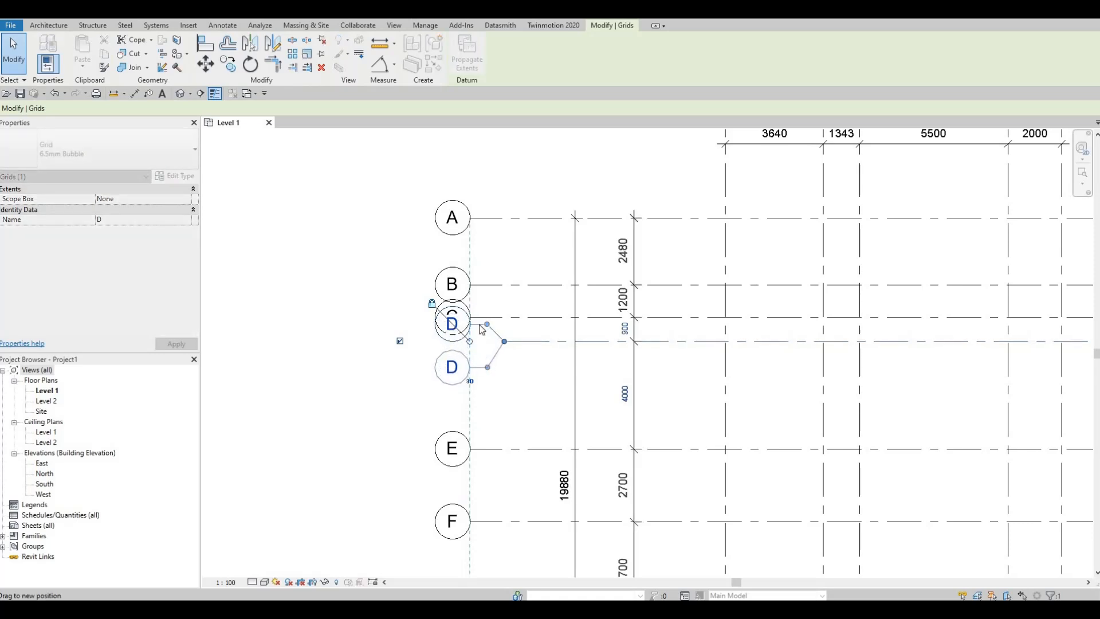
# Add an elbow at grid B's bubble end so the bubble sits slightly above its line, clear of bubble C.
pyautogui.click(487, 285)
pyautogui.click(487, 285)
pyautogui.moveTo(489, 283)
pyautogui.mouseDown()
pyautogui.moveTo(486, 273)
pyautogui.moveTo(506, 290)
pyautogui.mouseUp()
pyautogui.press('Escape')
# Show the grid bubbles at the right ends of horizontal grids A and B.
pyautogui.scroll(-2, 505, 290)
pyautogui.scroll(-3, 669, 332)
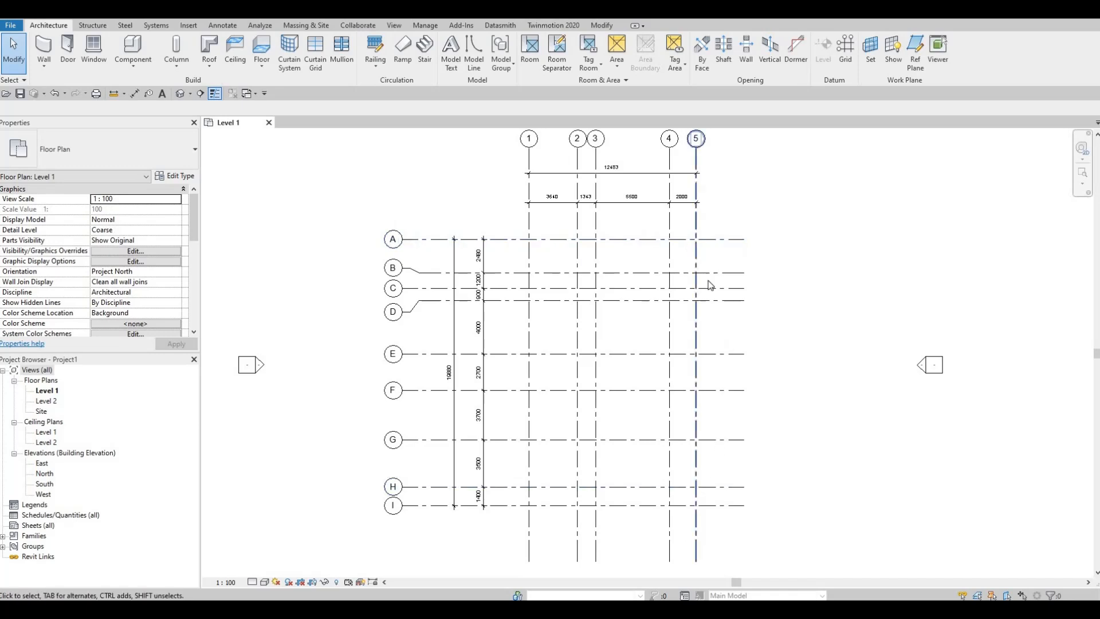
pyautogui.click(714, 246)
pyautogui.click(778, 239)
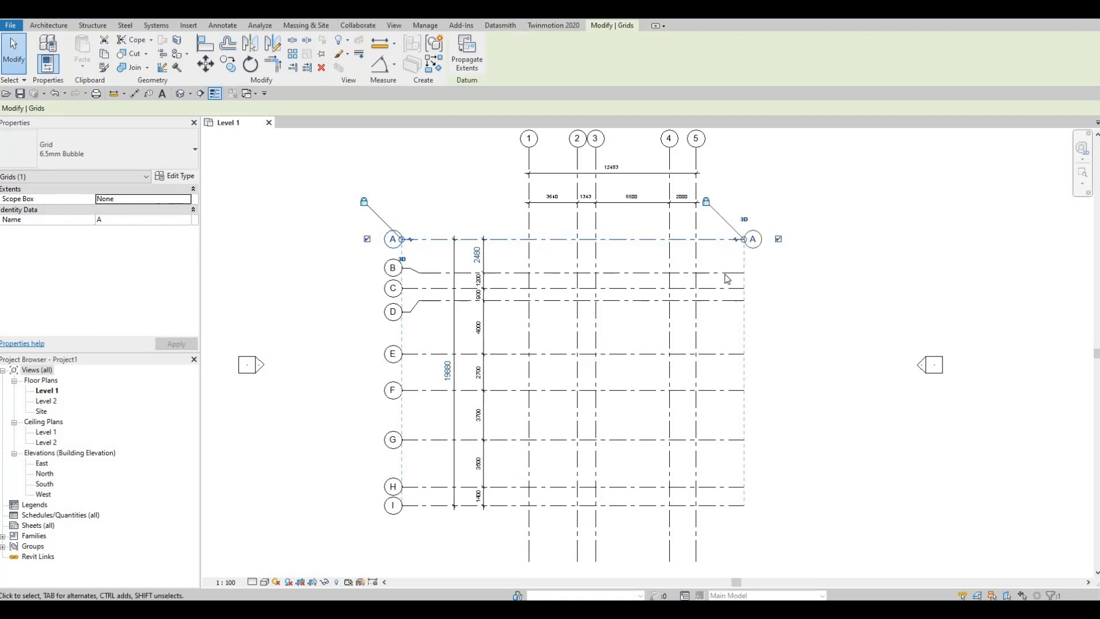
pyautogui.click(771, 271)
pyautogui.click(778, 272)
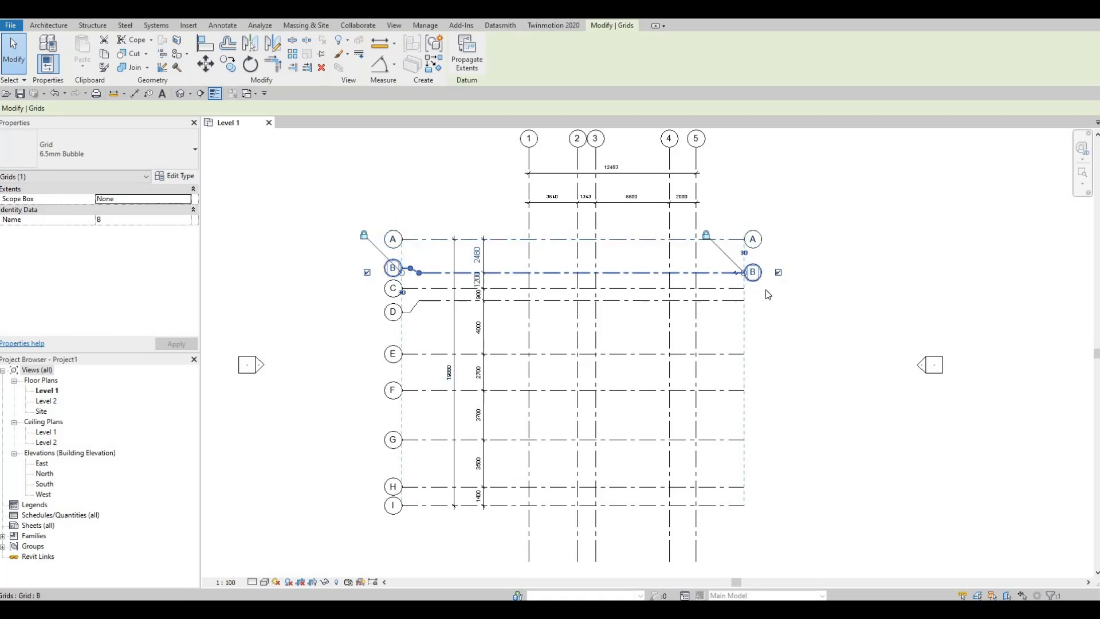
# Show the grid bubbles at the right ends of horizontal grids C, D, E and F.
pyautogui.click(736, 288)
pyautogui.click(778, 288)
pyautogui.click(738, 300)
pyautogui.click(778, 300)
pyautogui.click(775, 360)
pyautogui.click(777, 353)
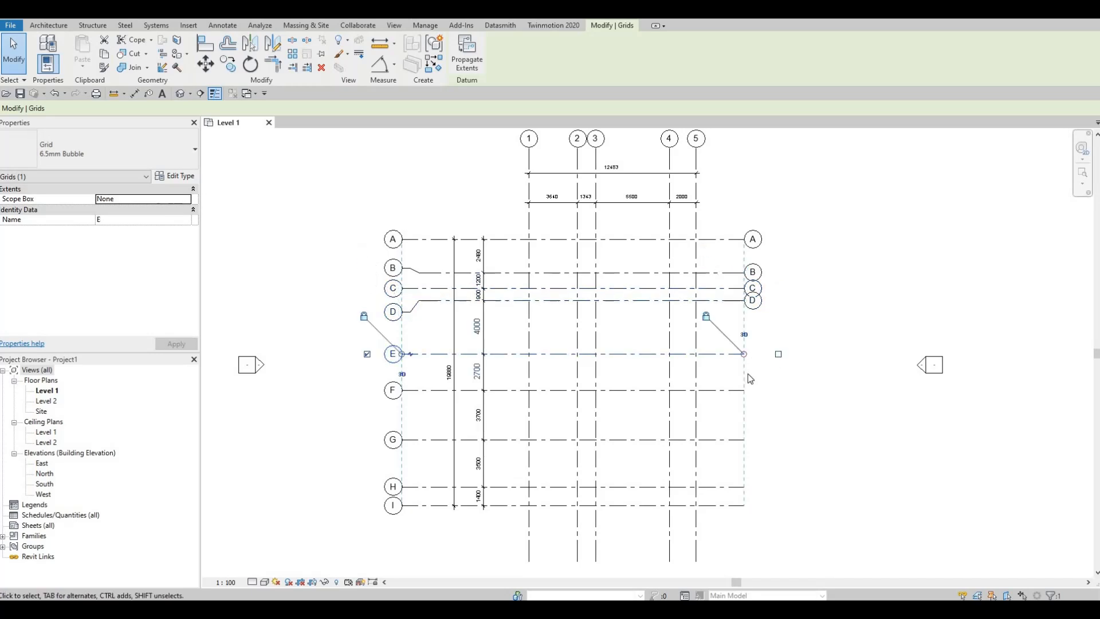
pyautogui.click(726, 390)
pyautogui.click(778, 390)
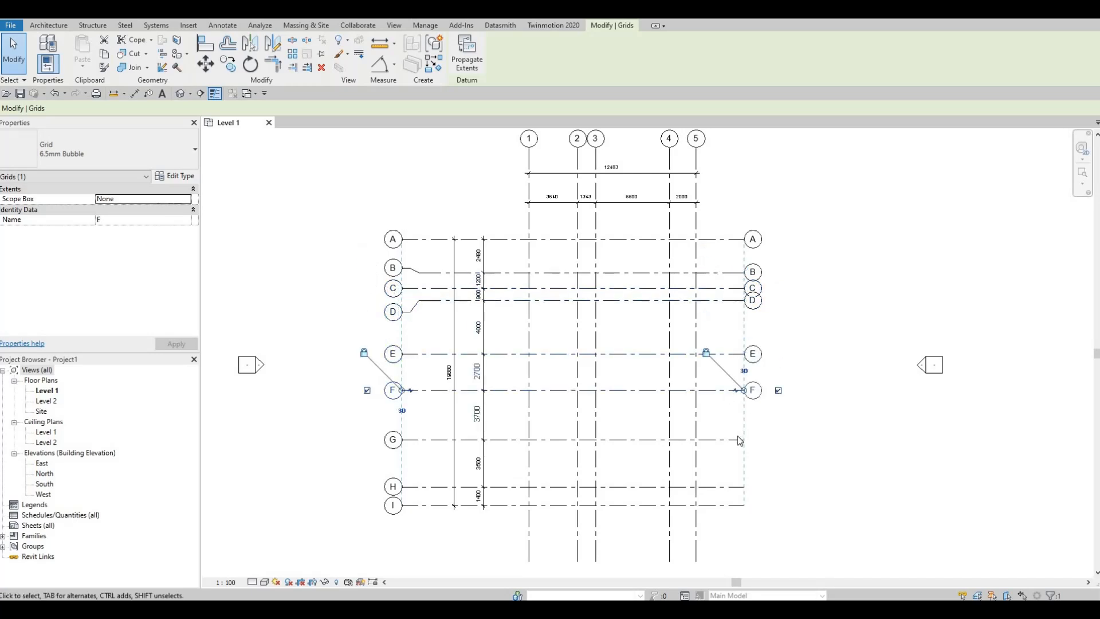
# Show the grid bubbles at the right ends of horizontal grids G, H and I.
pyautogui.click(735, 440)
pyautogui.click(778, 440)
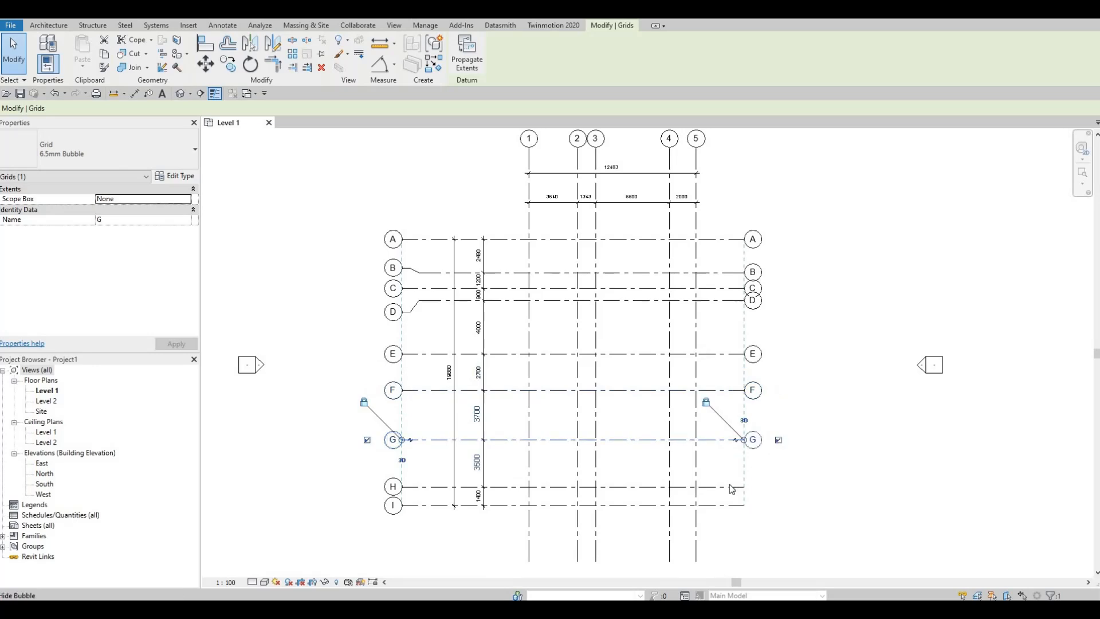
pyautogui.click(736, 486)
pyautogui.click(771, 487)
pyautogui.click(736, 487)
pyautogui.click(778, 487)
pyautogui.click(736, 505)
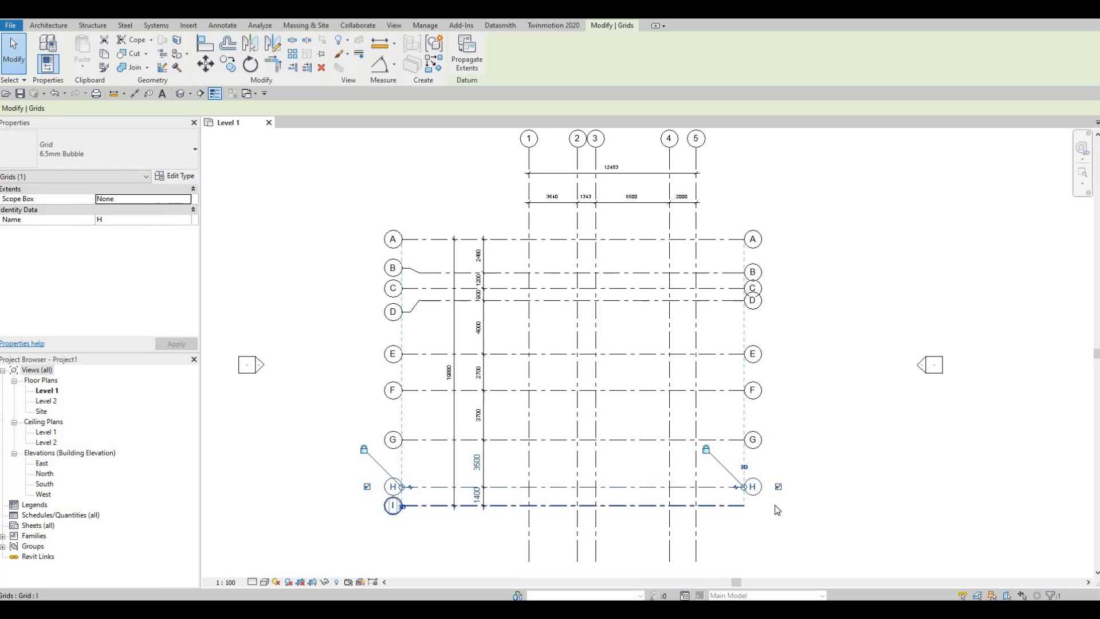
pyautogui.click(778, 506)
# Show the grid bubbles at the lower ends of vertical grids 5, 4, 3, 2 and 1.
pyautogui.moveTo(699, 529); pyautogui.dragTo(720, 385, button='middle')
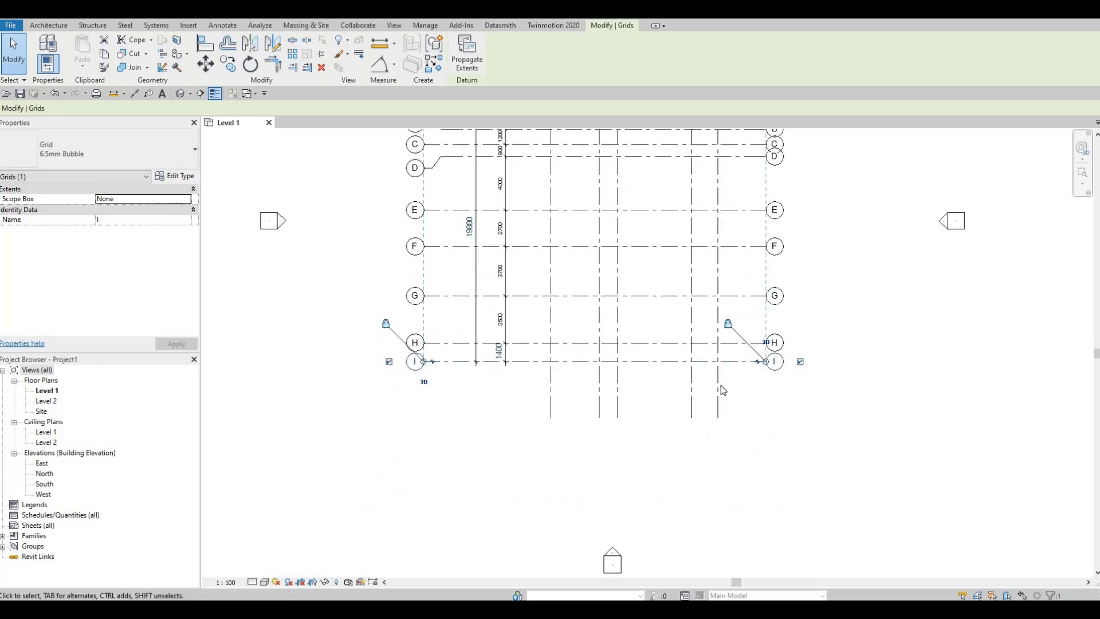
pyautogui.click(718, 413)
pyautogui.click(718, 450)
pyautogui.click(689, 437)
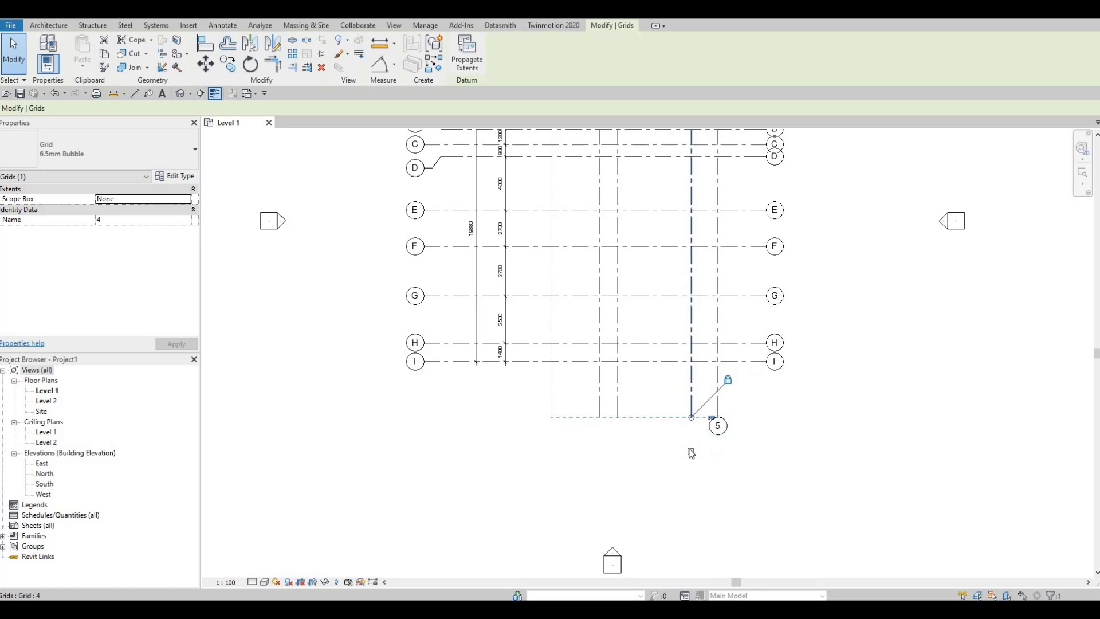
pyautogui.click(619, 397)
pyautogui.click(617, 451)
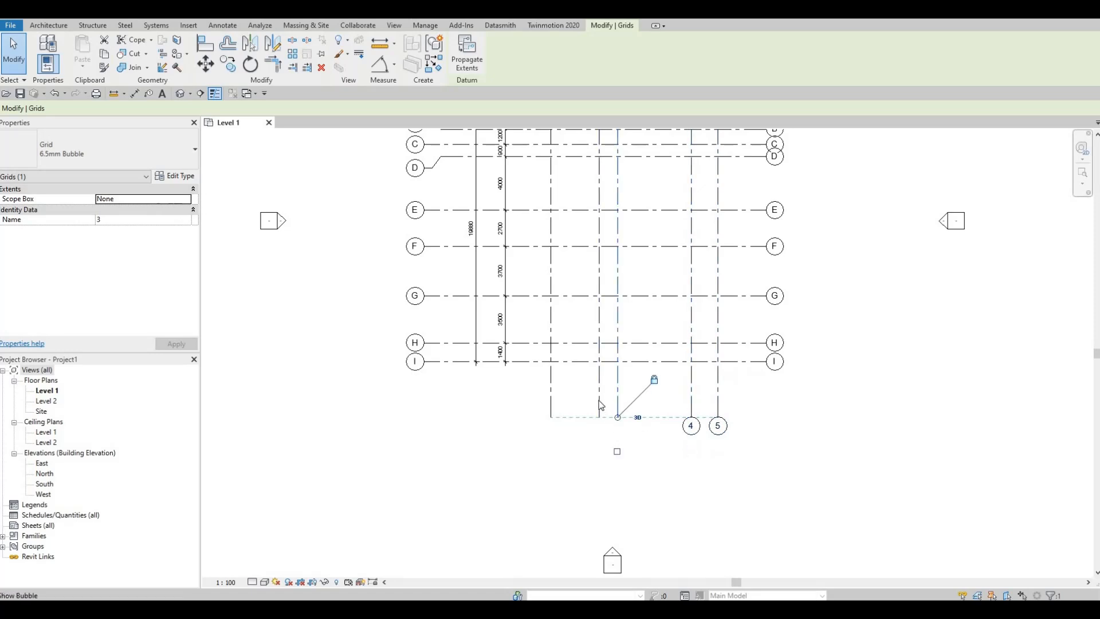
pyautogui.click(599, 433)
pyautogui.click(600, 451)
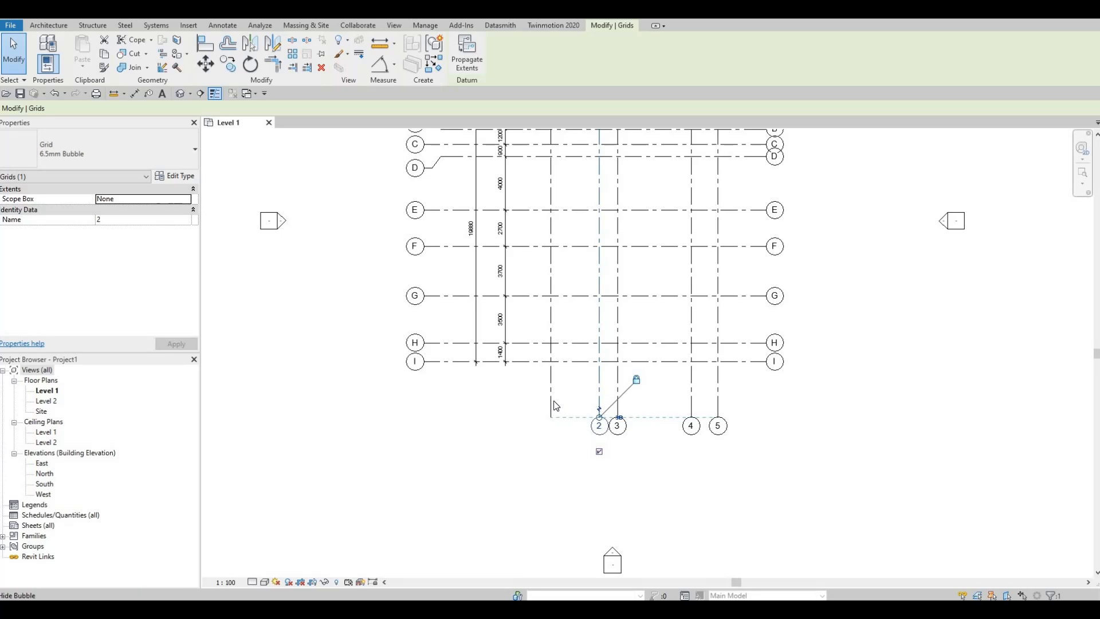
pyautogui.click(551, 404)
pyautogui.click(551, 451)
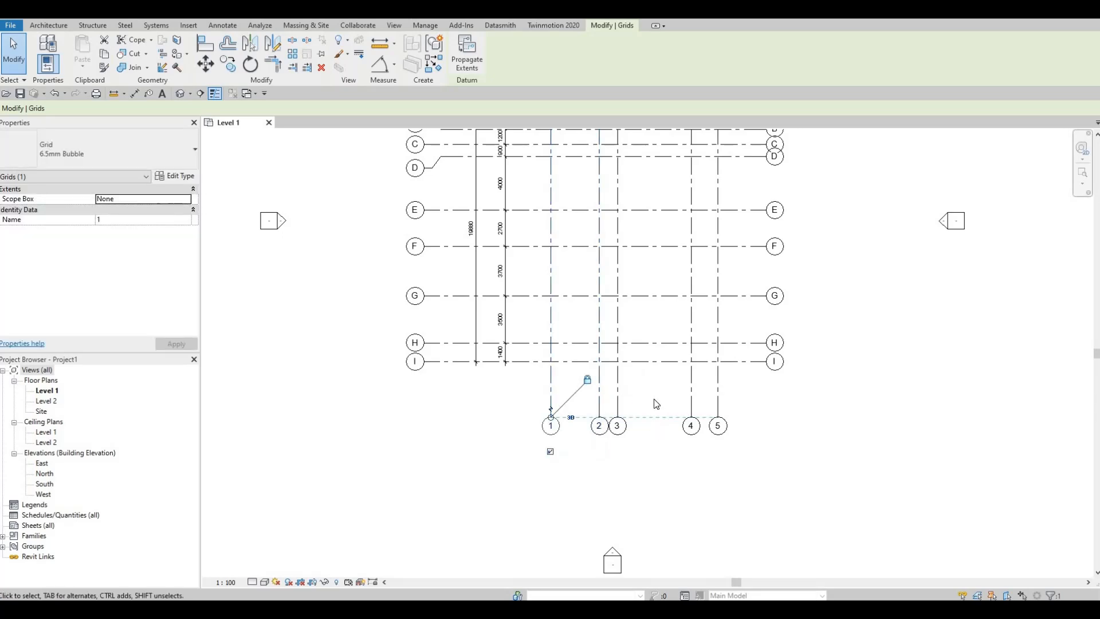
# Add an elbow at grid B's right end and place the bubble slightly above its line, clear of bubble C.
pyautogui.scroll(5, 656, 292)
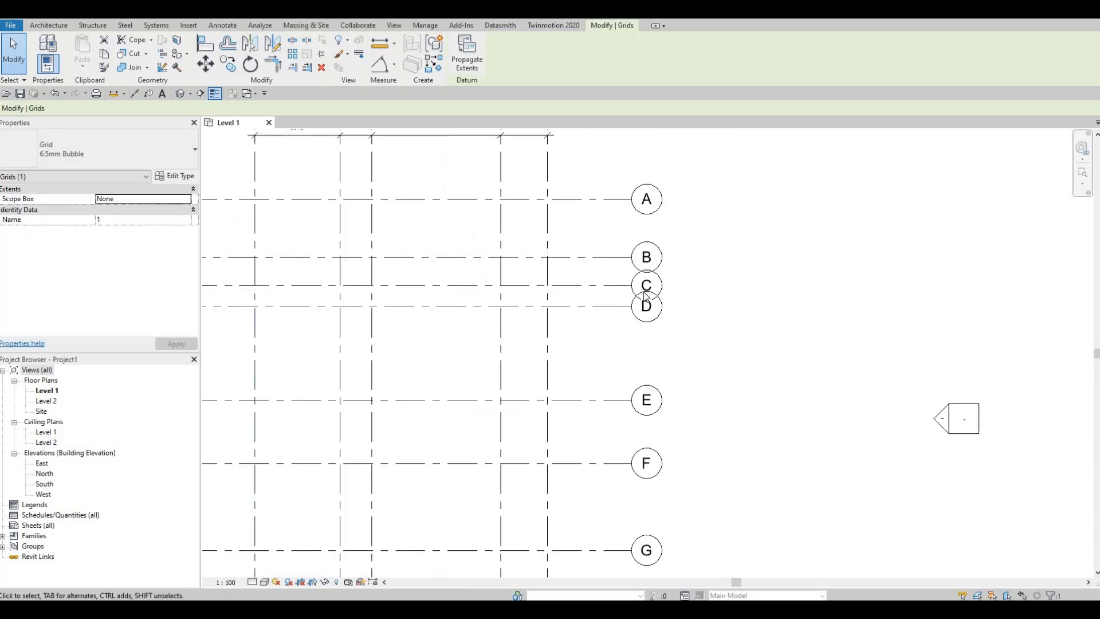
pyautogui.moveTo(596, 258); pyautogui.dragTo(643, 296, button='middle')
pyautogui.click(659, 296)
pyautogui.click(683, 291)
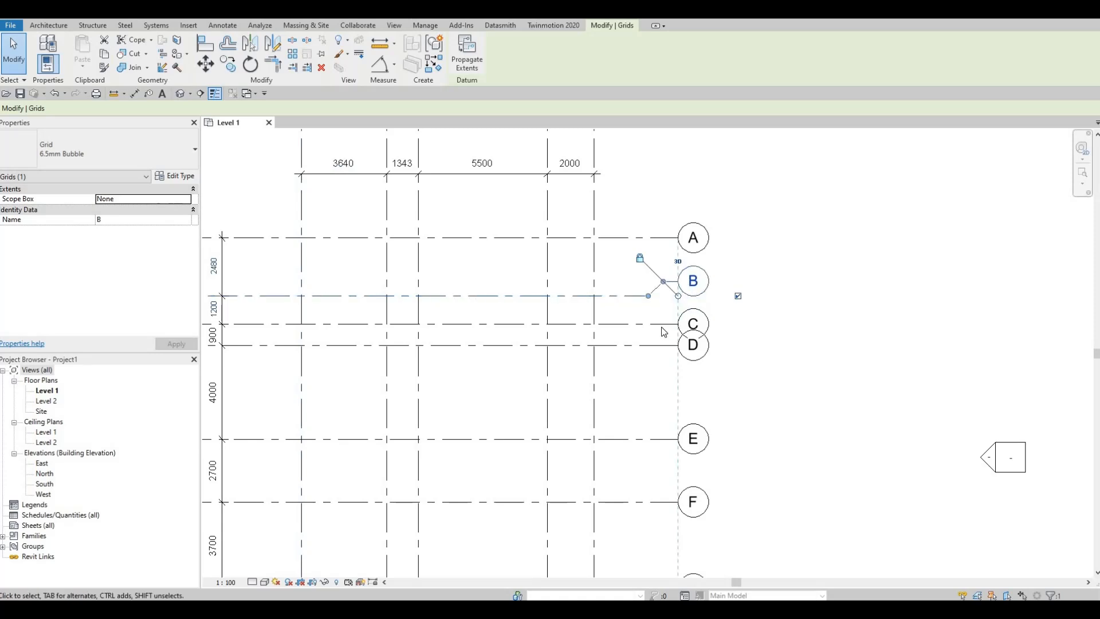
pyautogui.moveTo(663, 283); pyautogui.dragTo(664, 289)
# Add an elbow at grid D's right end and offset the bubble below its line, clear of bubble C.
pyautogui.moveTo(302, 299); pyautogui.dragTo(578, 299, button='middle')
pyautogui.scroll(-2, 577, 298)
pyautogui.moveTo(687, 316); pyautogui.dragTo(550, 299, button='middle')
pyautogui.scroll(-1, 550, 299)
pyautogui.scroll(2, 682, 313)
pyautogui.click(697, 315)
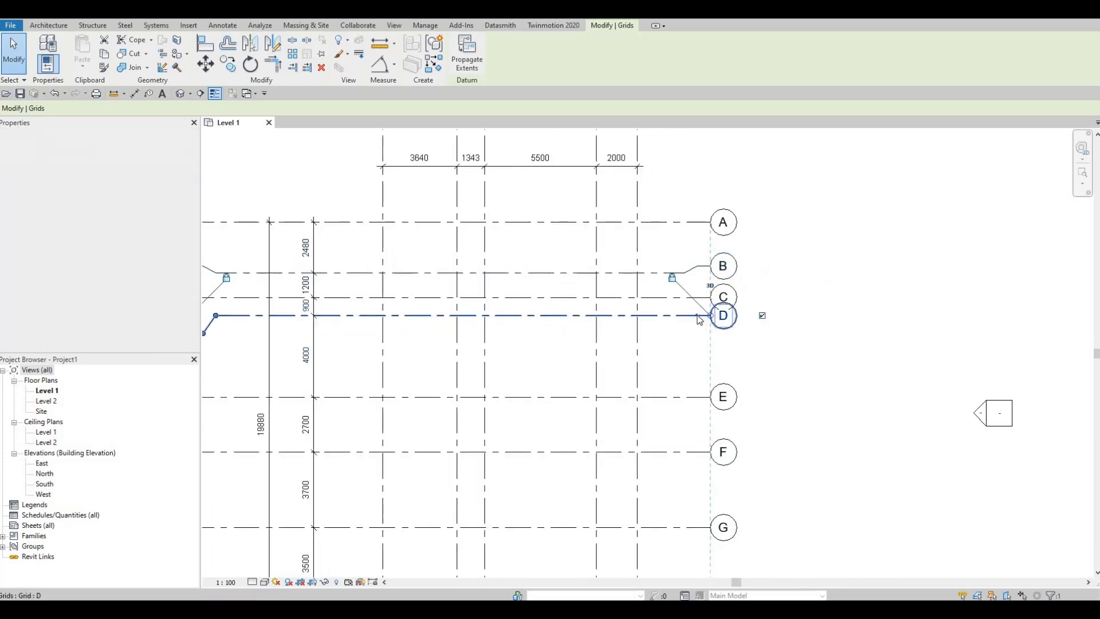
pyautogui.click(700, 318)
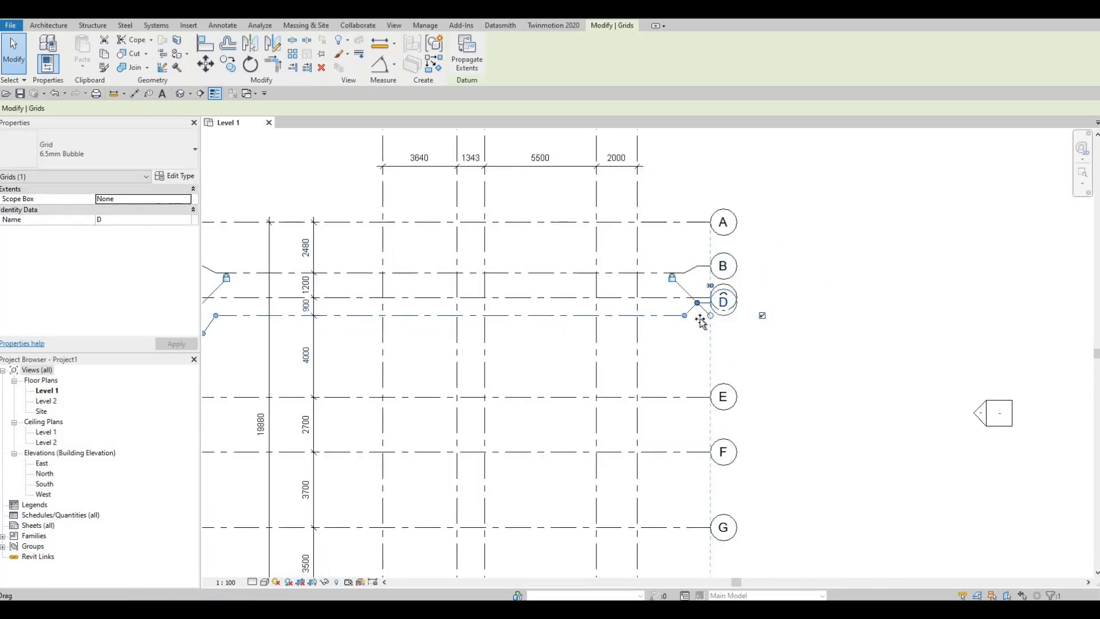
pyautogui.moveTo(700, 320); pyautogui.dragTo(700, 333)
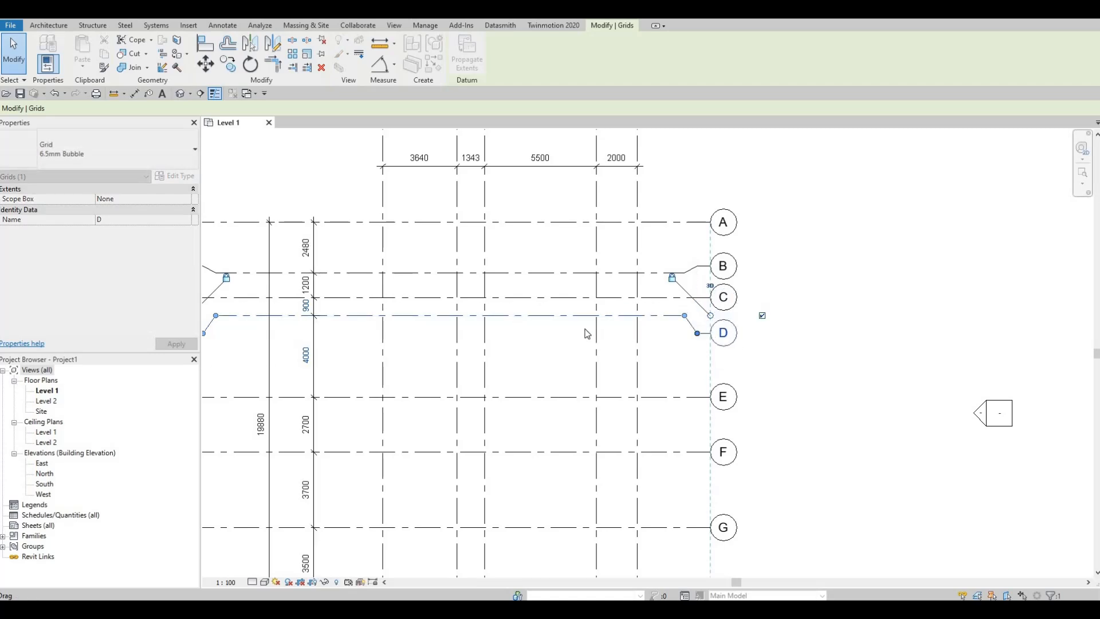
# Compare the bubble offsets at both ends of the grids, clear the selection and review the whole grid layout.
pyautogui.moveTo(403, 320); pyautogui.dragTo(630, 317, button='middle')
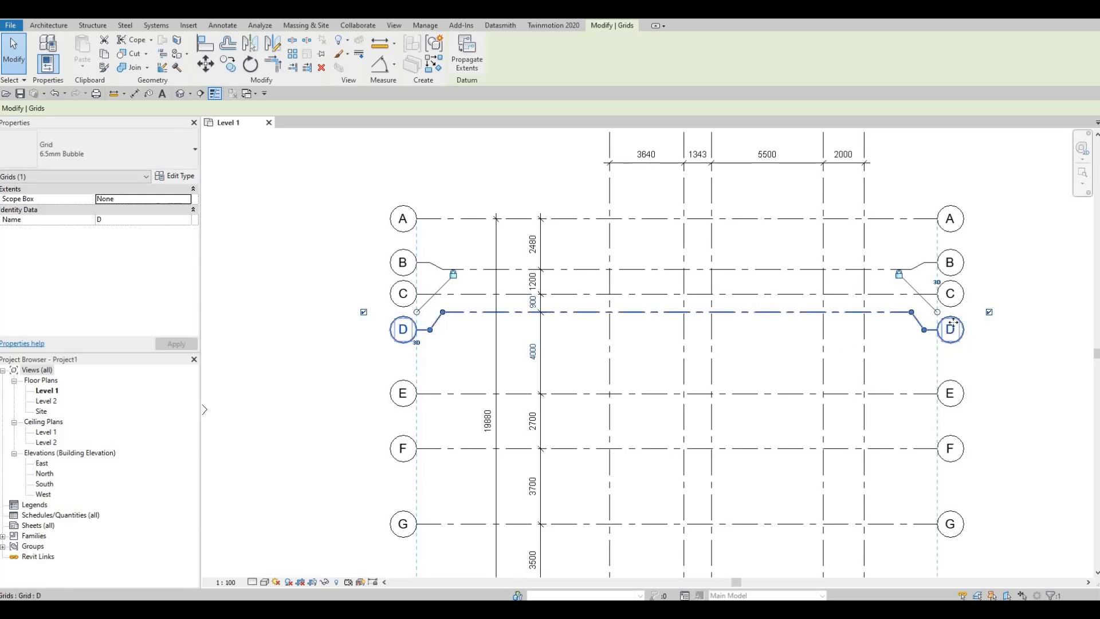
pyautogui.moveTo(771, 261); pyautogui.dragTo(756, 278, button='middle')
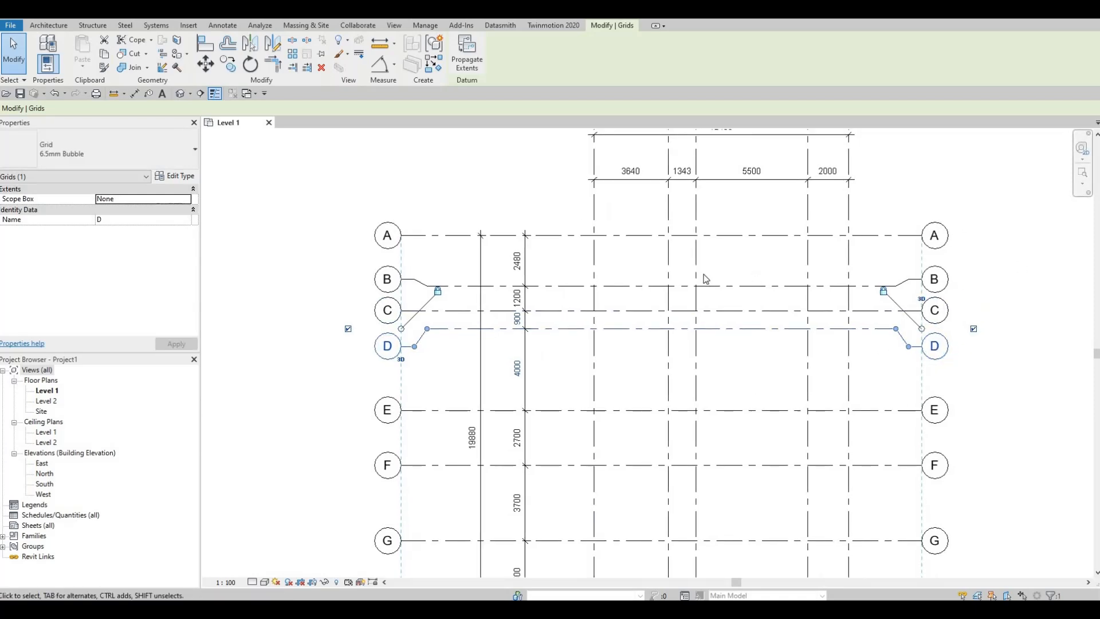
pyautogui.press('Escape')
pyautogui.scroll(-2, 755, 273)
pyautogui.scroll(-2, 755, 266)
pyautogui.moveTo(706, 234); pyautogui.dragTo(654, 261, button='middle')
pyautogui.scroll(-2, 665, 332)
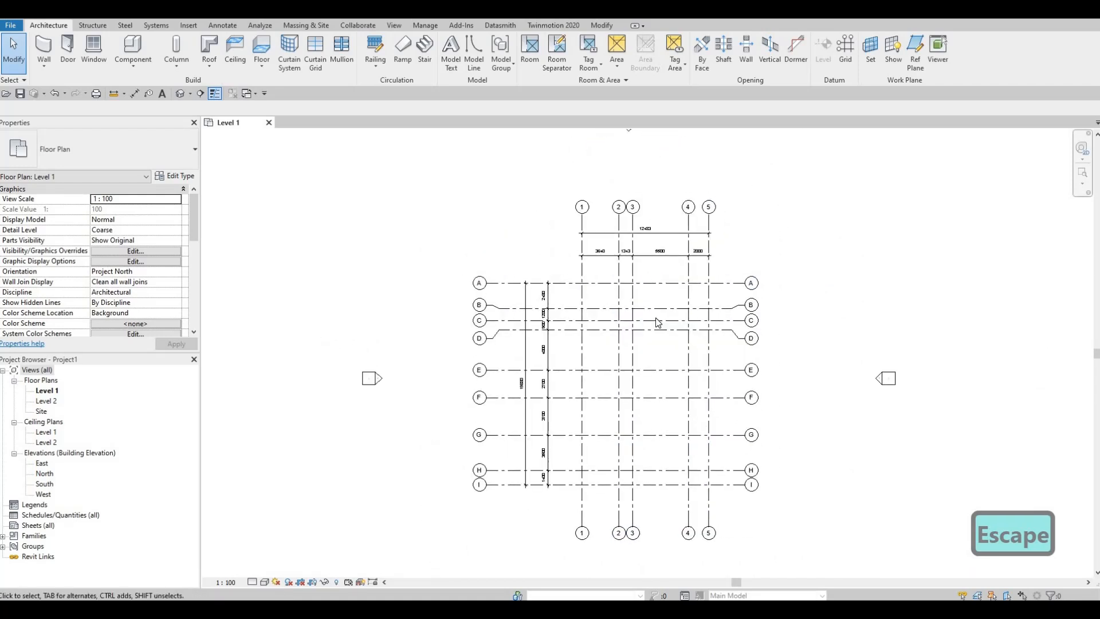
pyautogui.press('F1')
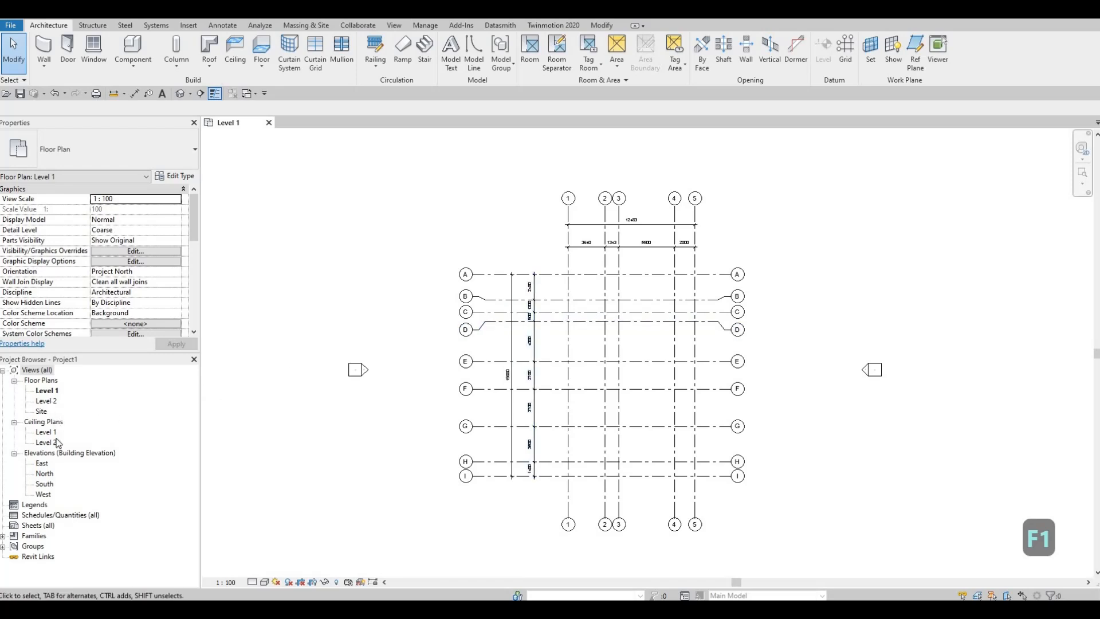
# Open the South building elevation and examine the existing level lines and heads.
pyautogui.doubleClick(44, 484)
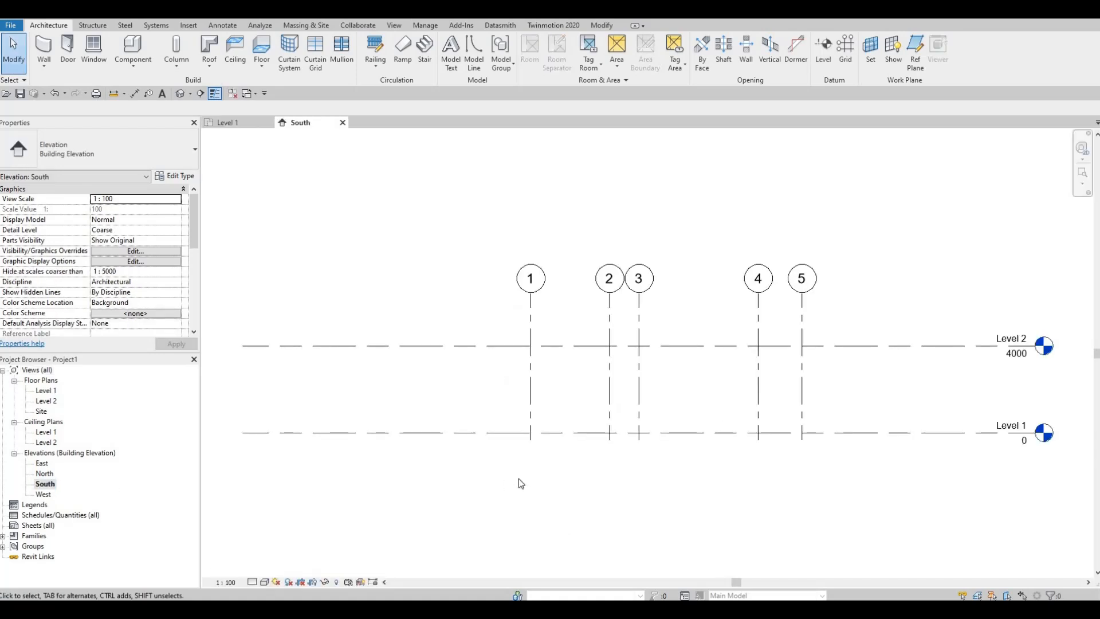
pyautogui.scroll(-2, 599, 465)
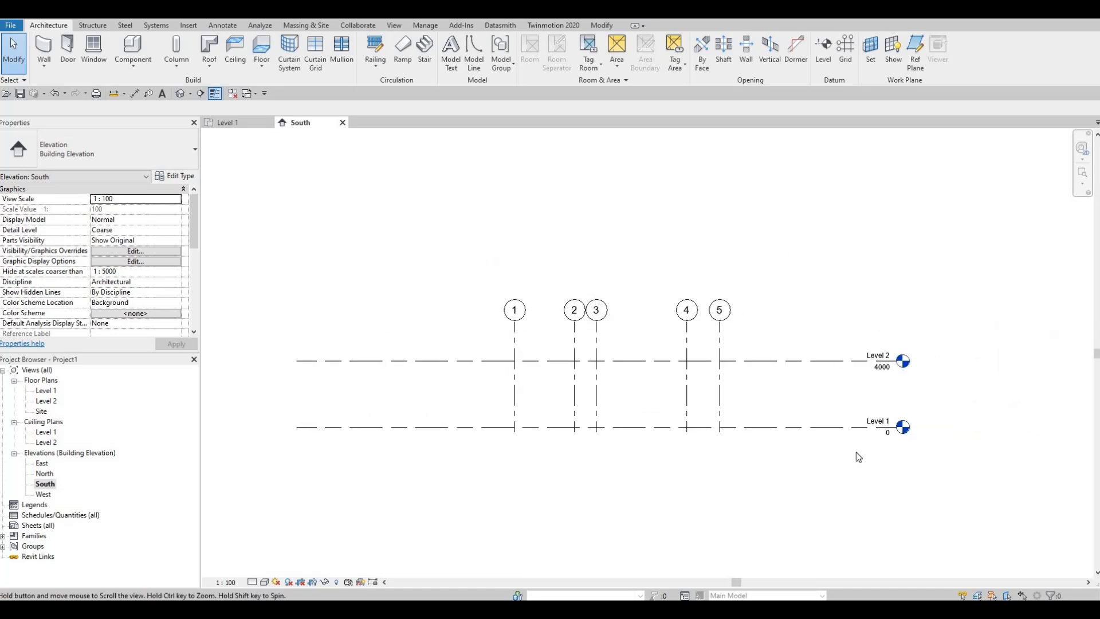
pyautogui.scroll(1, 874, 441)
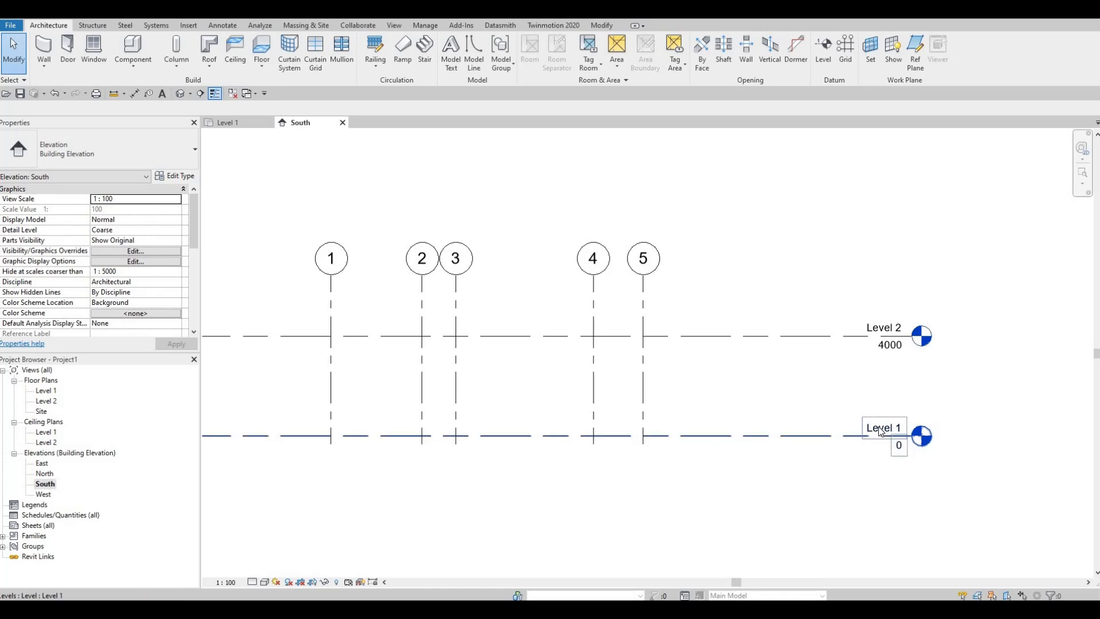
pyautogui.moveTo(751, 438); pyautogui.dragTo(791, 425, button='middle')
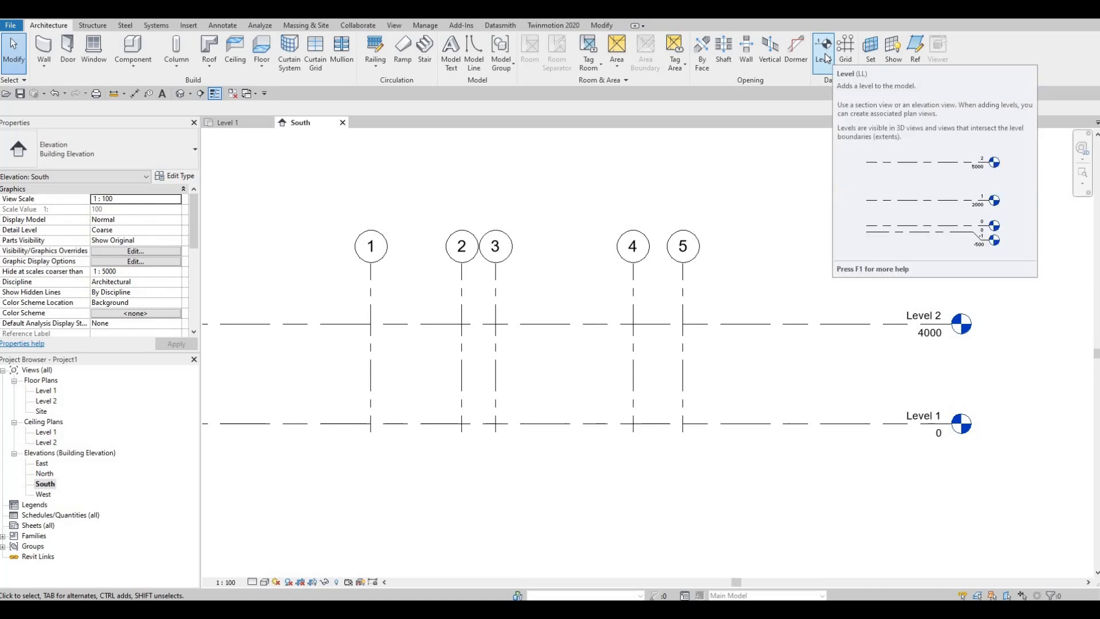
# Draw a new level 500 mm below Level 1, aligned with both ends of the existing levels, and end the Level command.
pyautogui.press('l')
pyautogui.press('l')
pyautogui.moveTo(274, 375); pyautogui.dragTo(321, 337, button='middle')
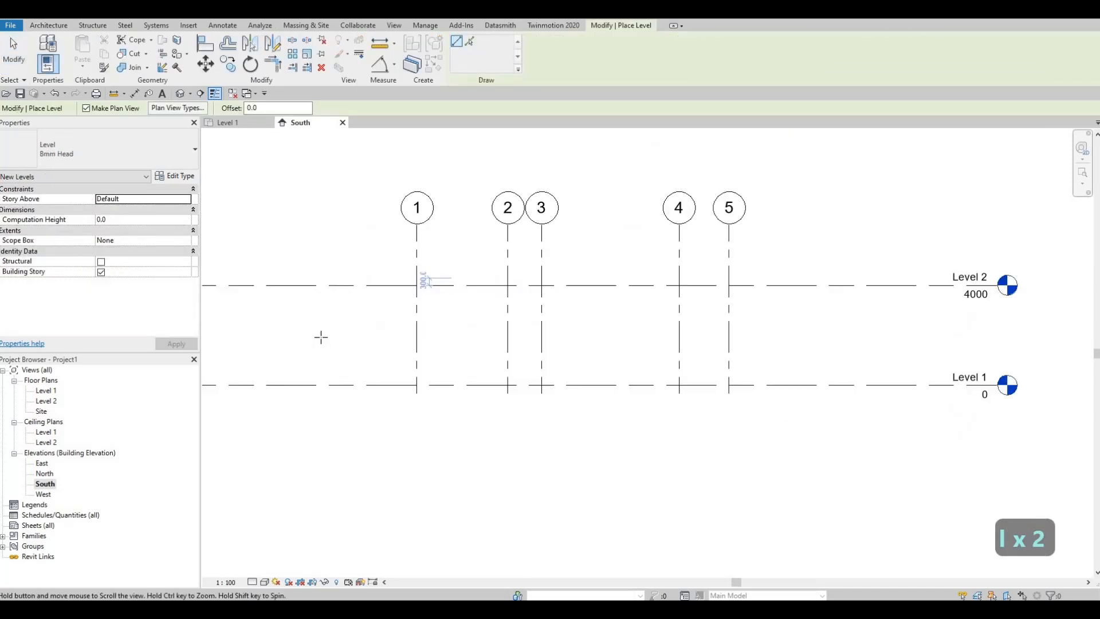
pyautogui.scroll(-2, 320, 336)
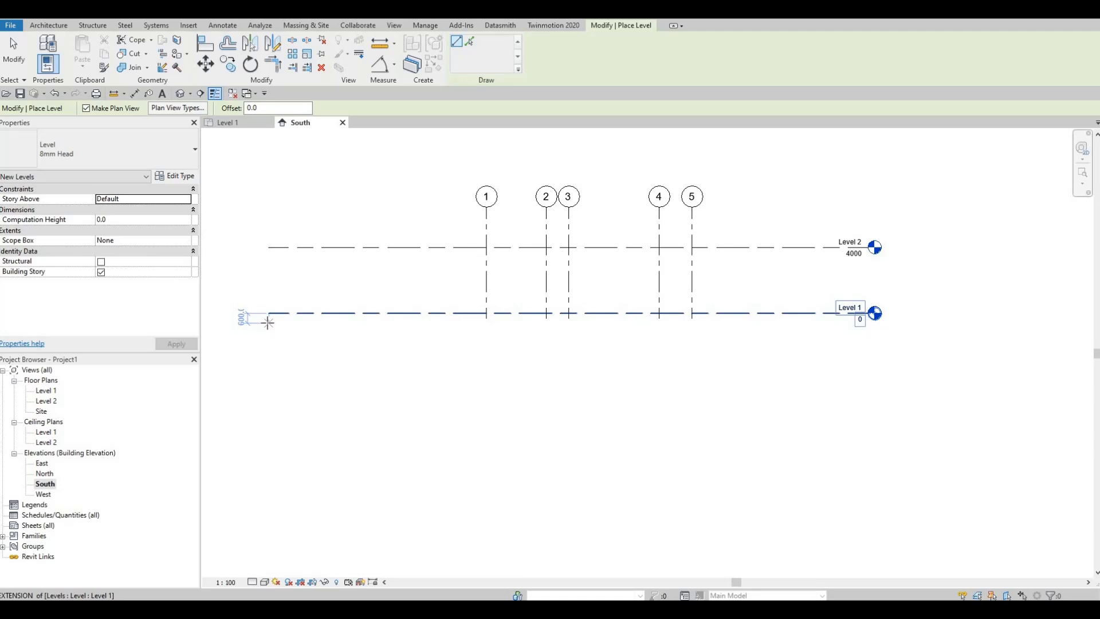
pyautogui.scroll(2, 268, 322)
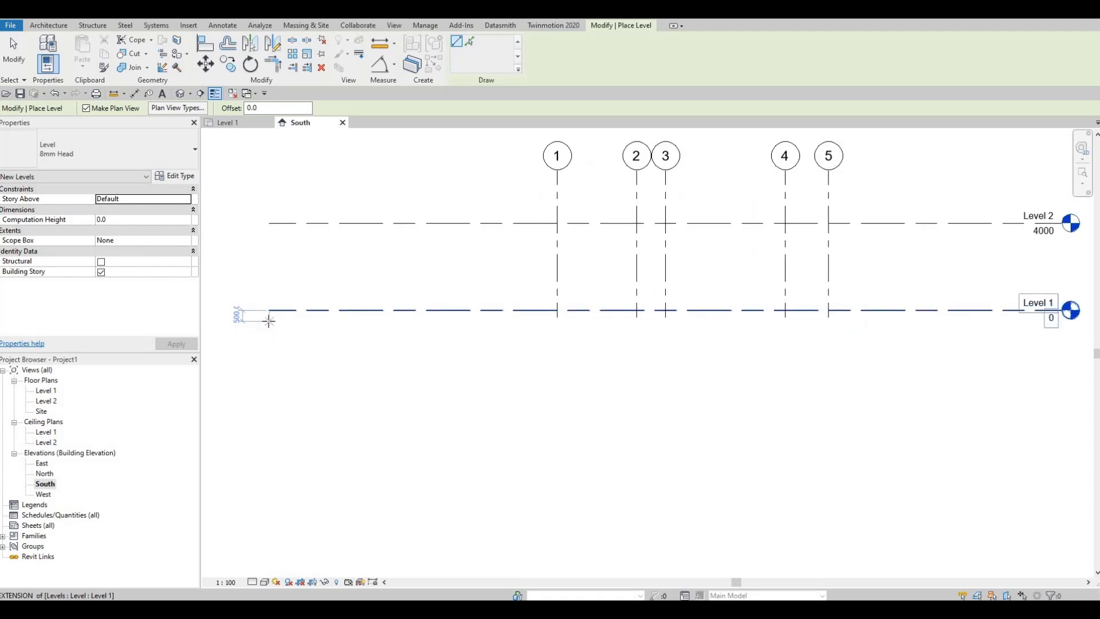
pyautogui.click(270, 320)
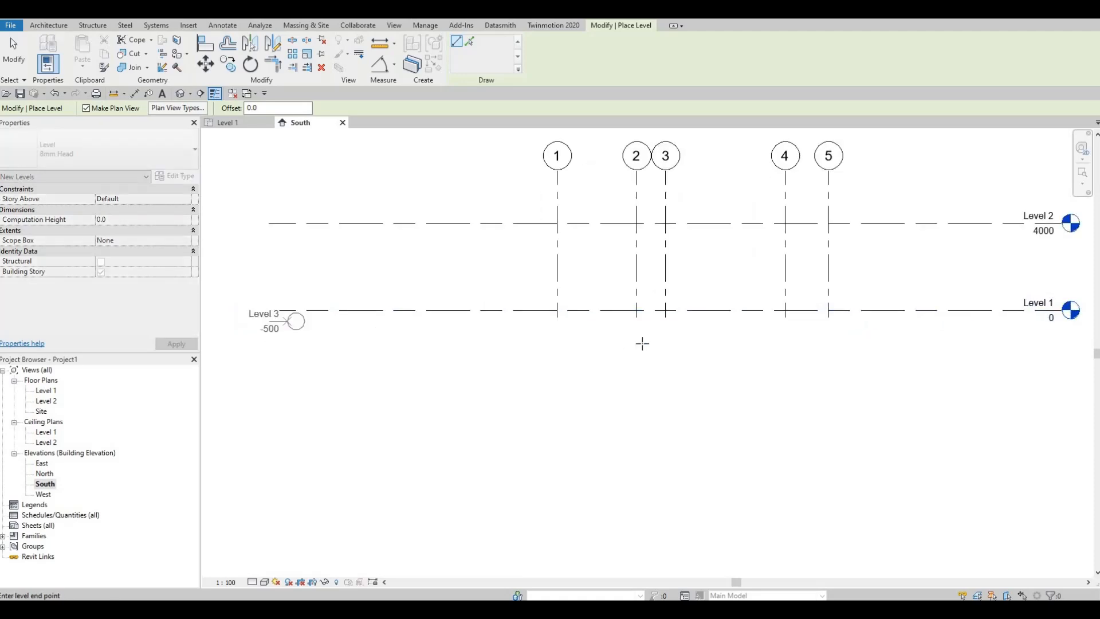
pyautogui.scroll(-1, 1069, 334)
pyautogui.moveTo(1068, 334); pyautogui.dragTo(785, 357, button='middle')
pyautogui.click(715, 315)
pyautogui.press('Escape')
pyautogui.press('Escape')
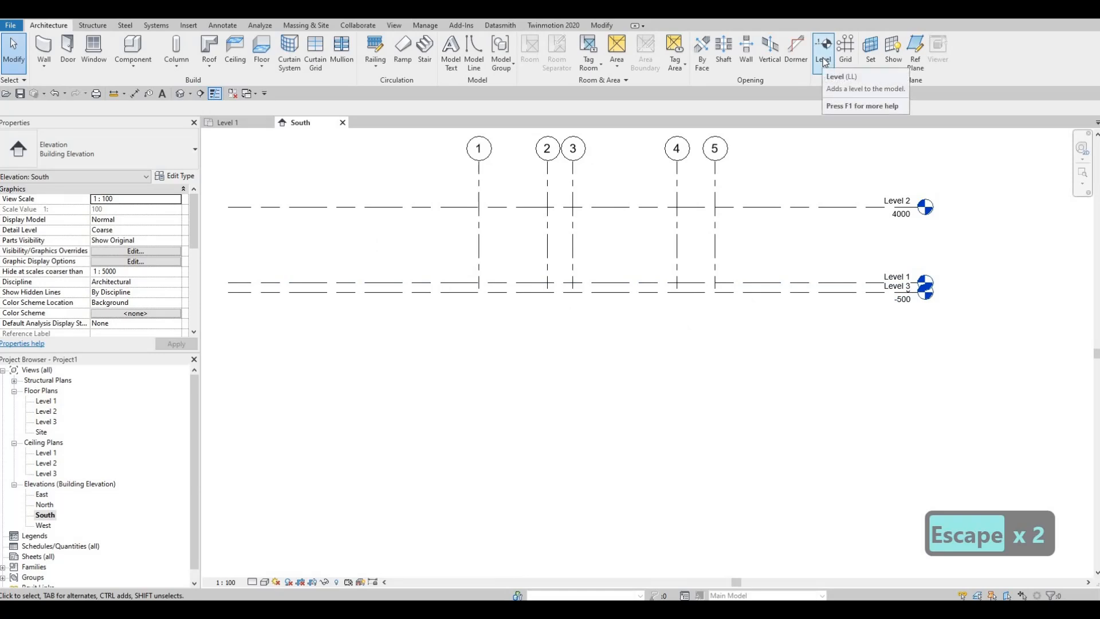
pyautogui.click(538, 292)
pyautogui.press('Escape')
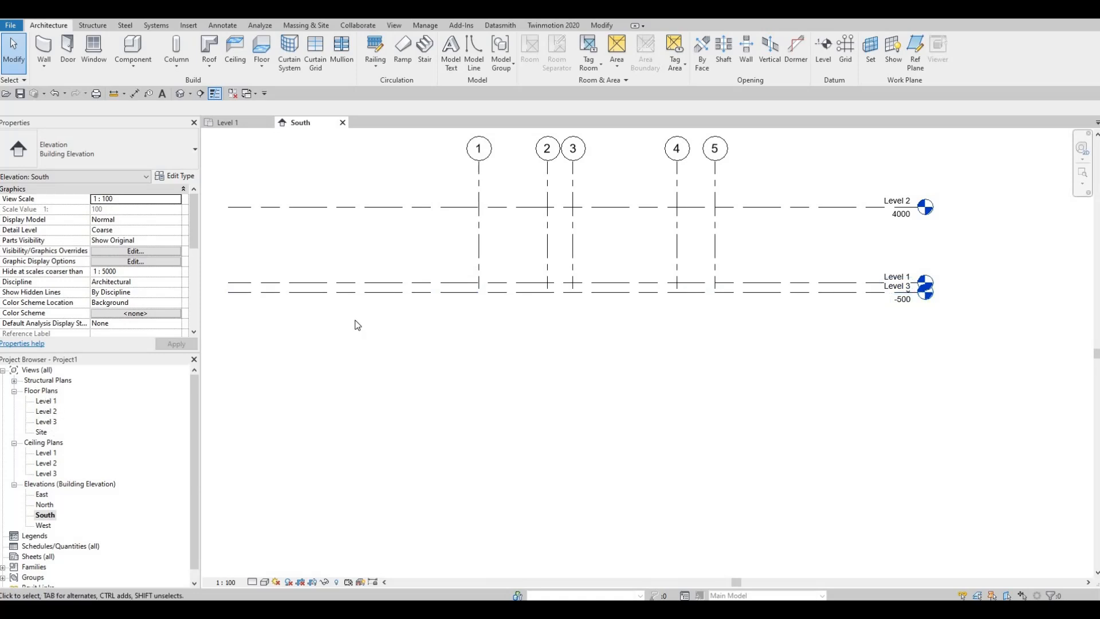
# Set the elevation of Level 2 to 3000 mm and clear the selection.
pyautogui.moveTo(694, 276); pyautogui.dragTo(703, 297, button='middle')
pyautogui.moveTo(788, 233)
pyautogui.mouseDown(button='middle')
pyautogui.moveTo(786, 250)
pyautogui.moveTo(799, 248)
pyautogui.mouseUp(button='middle')
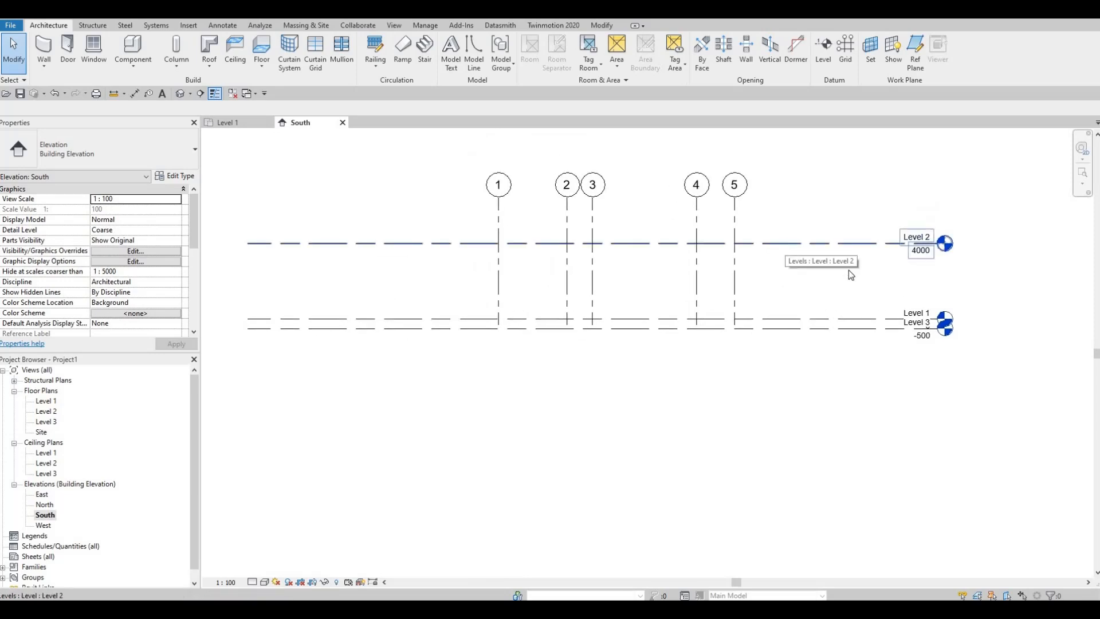
pyautogui.click(919, 259)
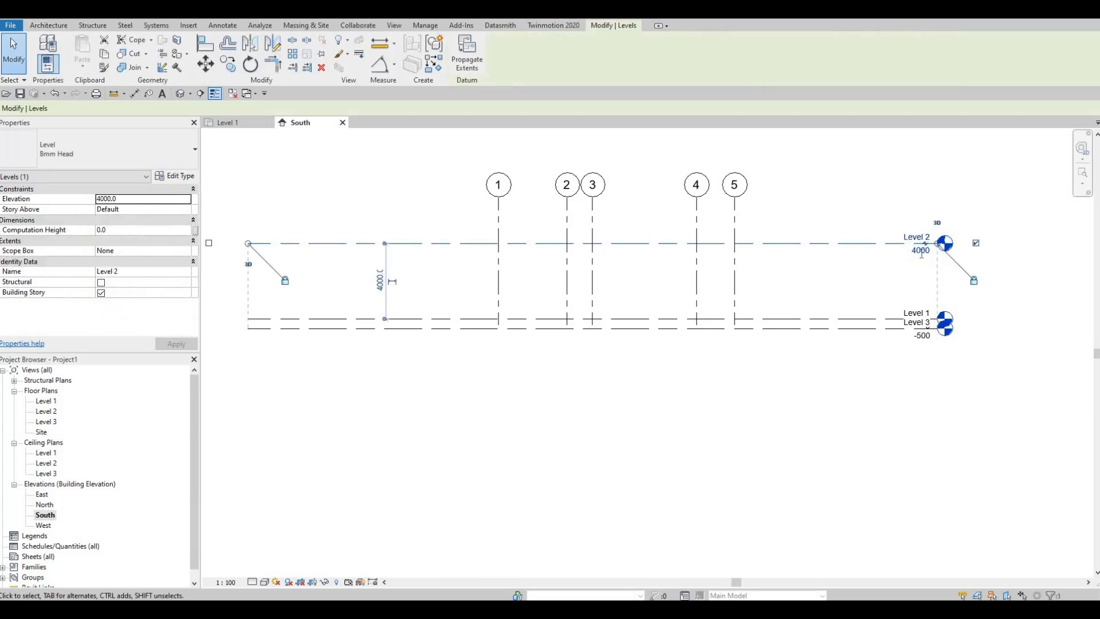
pyautogui.click(908, 269)
pyautogui.write('300')
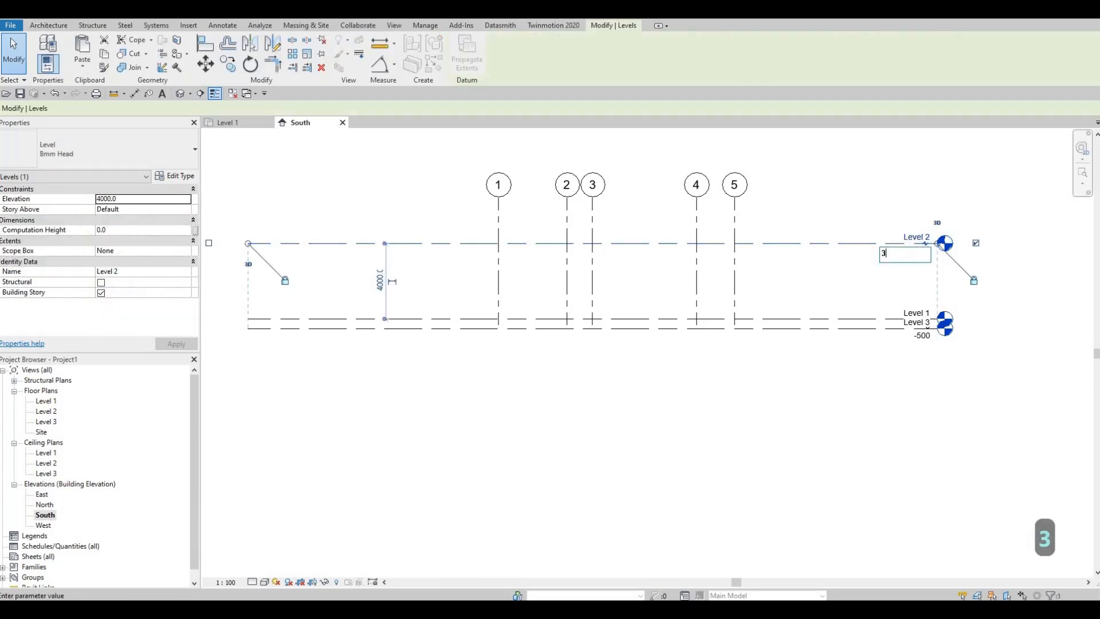
pyautogui.press('Return')
pyautogui.press('Escape')
pyautogui.press('Escape')
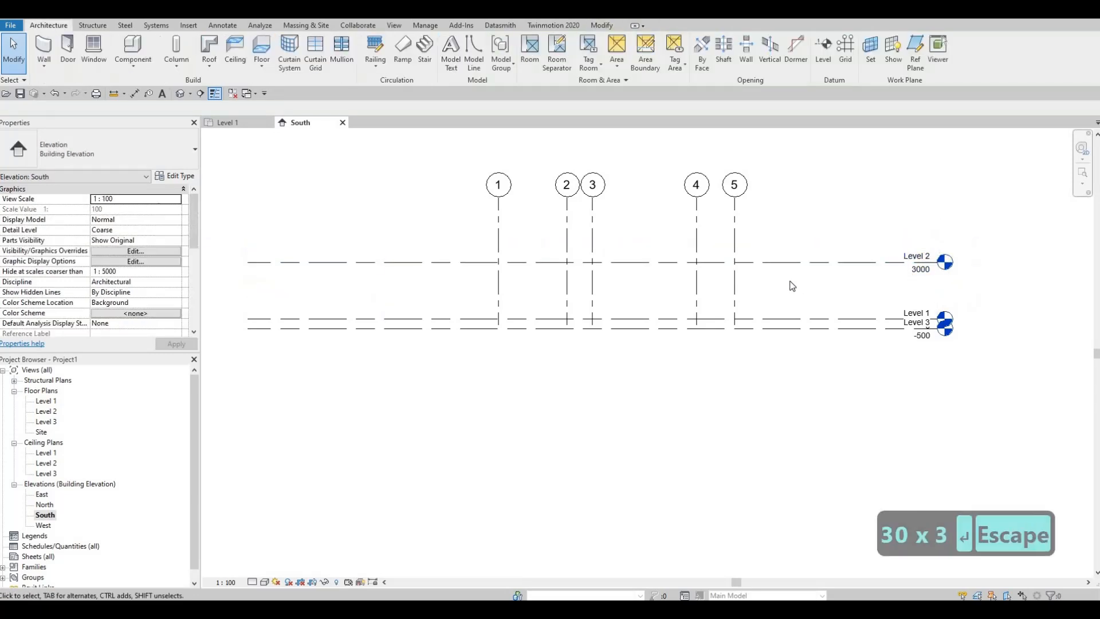
# Copy Level 2 upward by 3000 mm to add another level, end the Copy command and clear the selection.
pyautogui.click(796, 264)
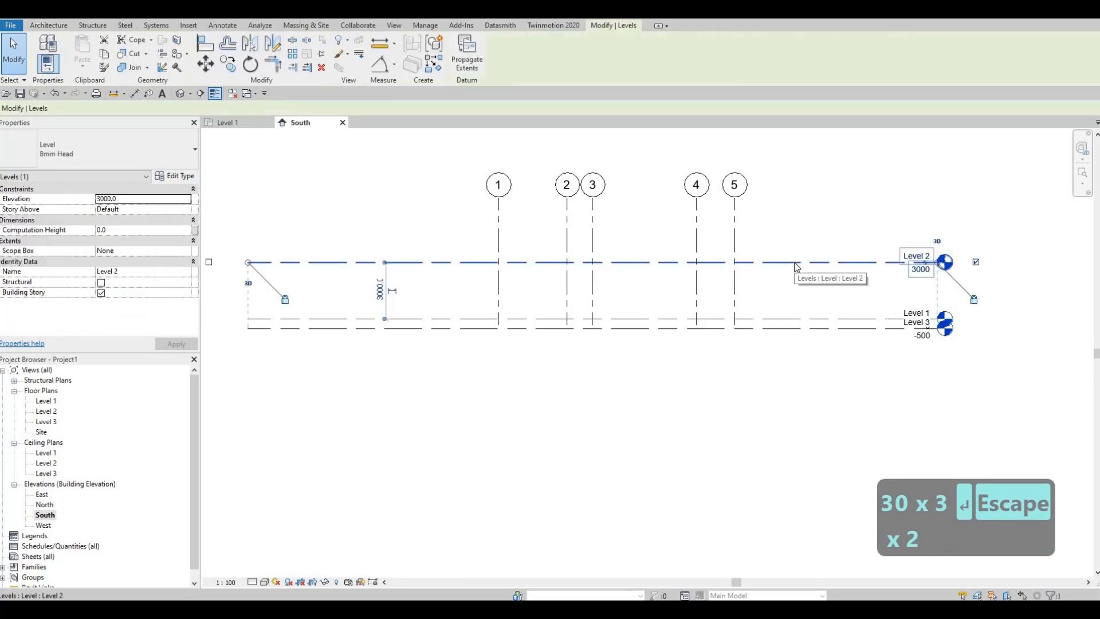
pyautogui.press('c')
pyautogui.press('o')
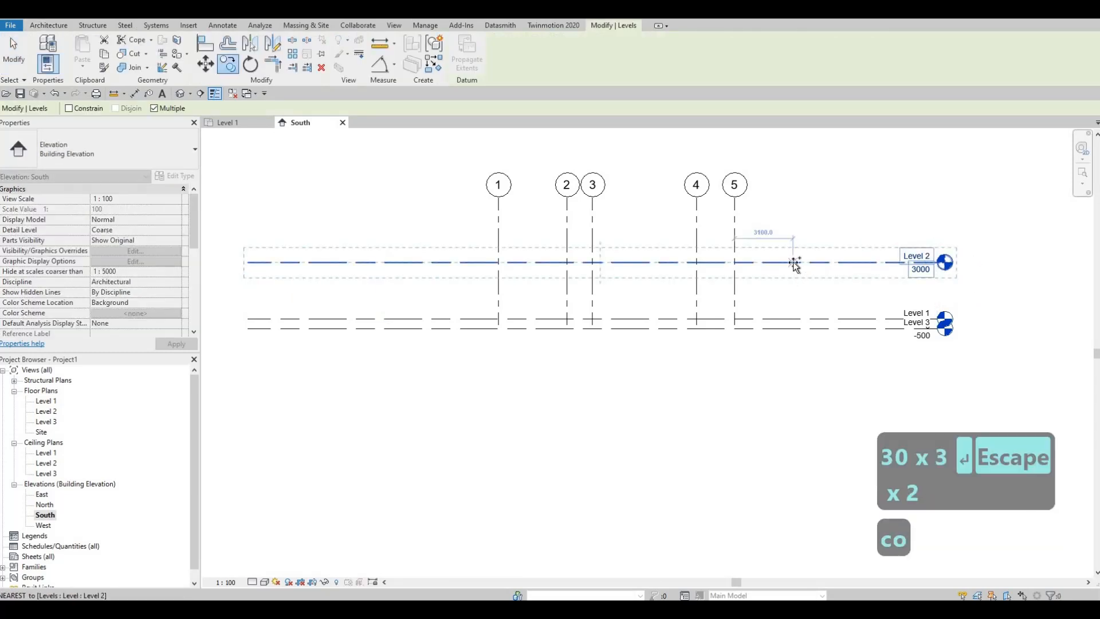
pyautogui.click(791, 235)
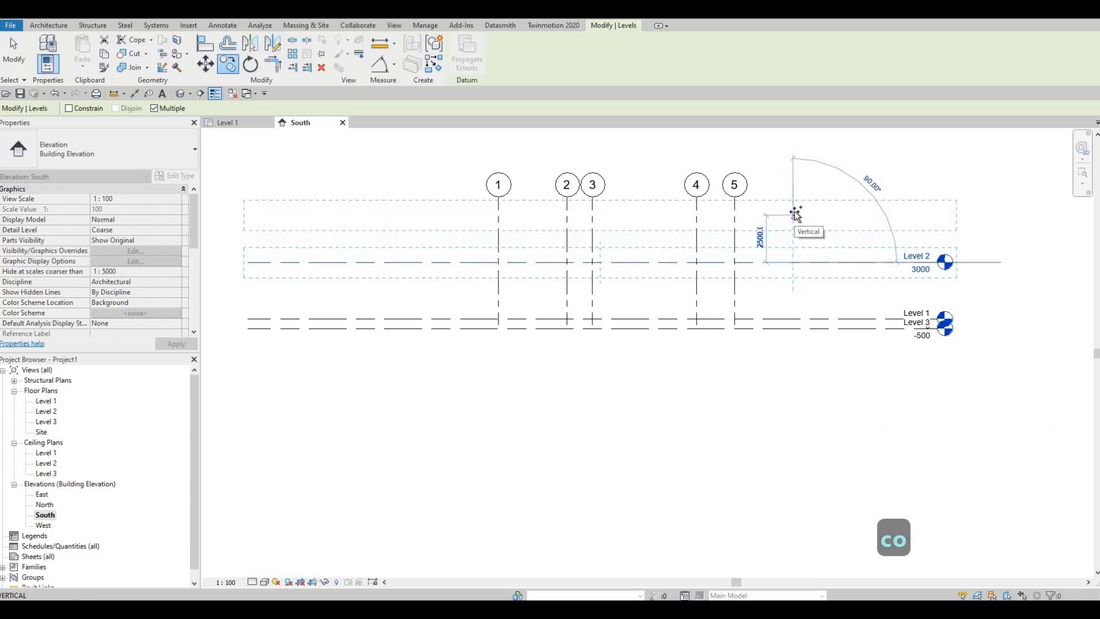
pyautogui.write('3000')
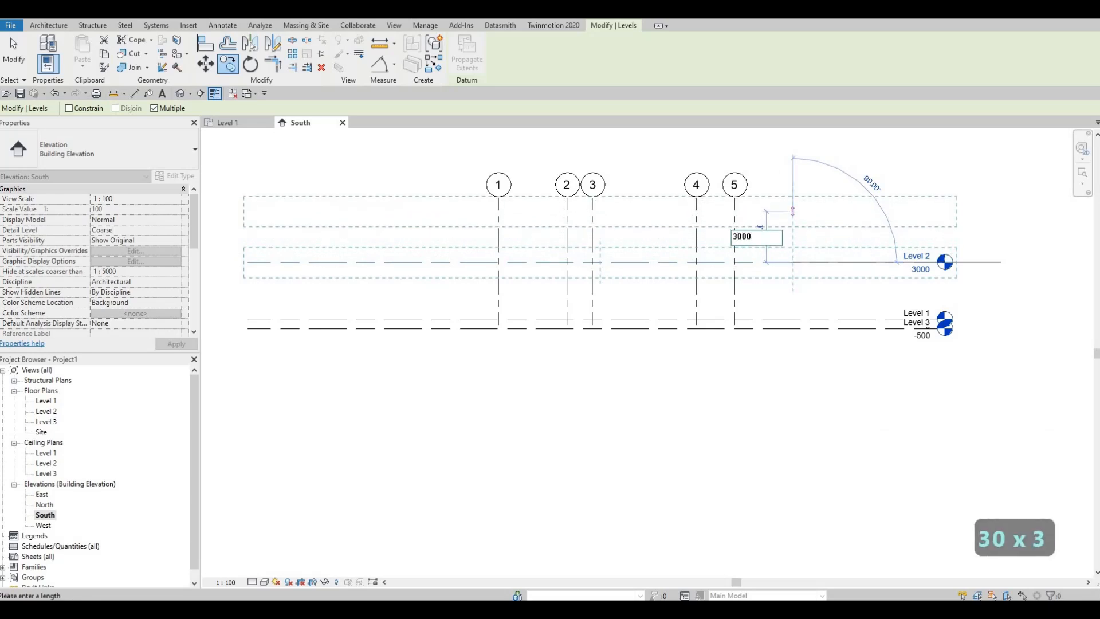
pyautogui.press('Return')
pyautogui.press('Escape')
pyautogui.press('Escape')
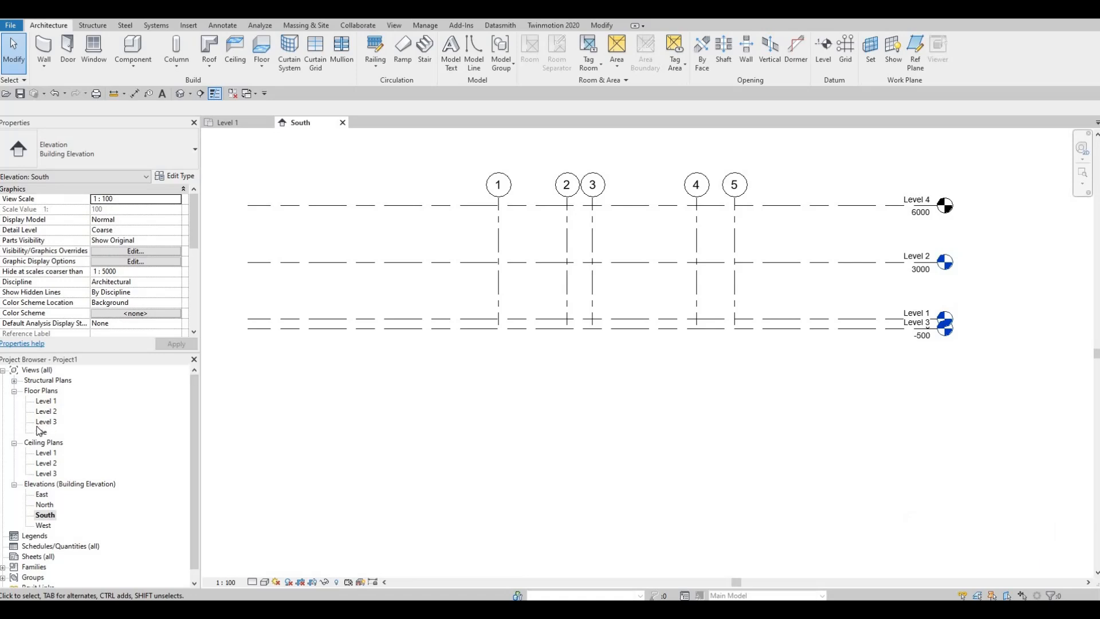
pyautogui.click(854, 328)
pyautogui.press('Escape')
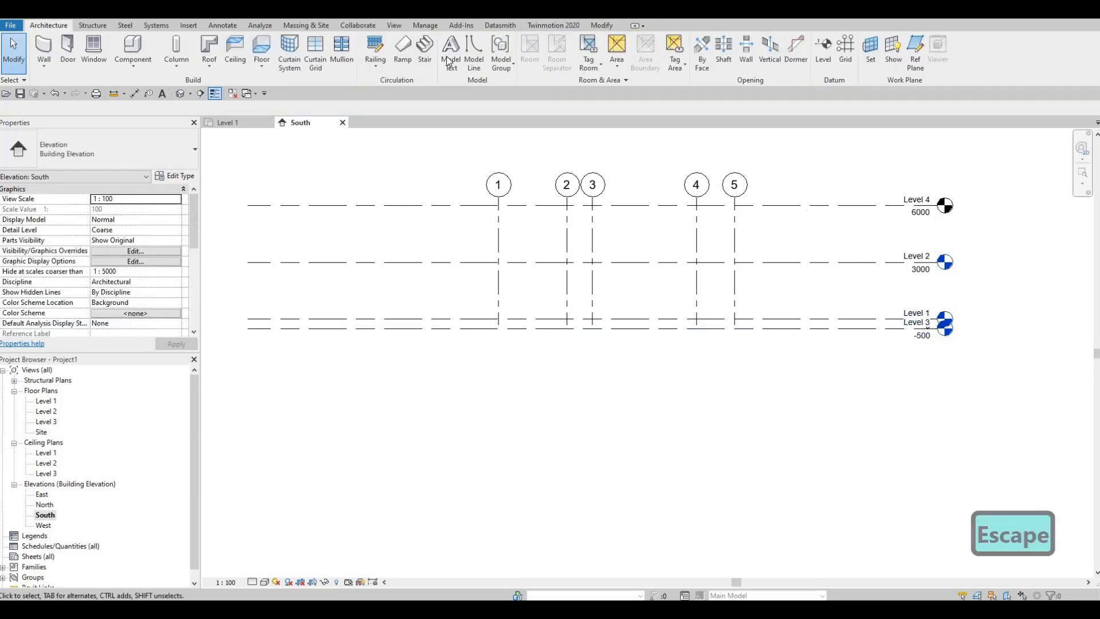
# Create a floor plan view for Level 4, look at the Level 1 plan and return to the South elevation.
pyautogui.click(394, 26)
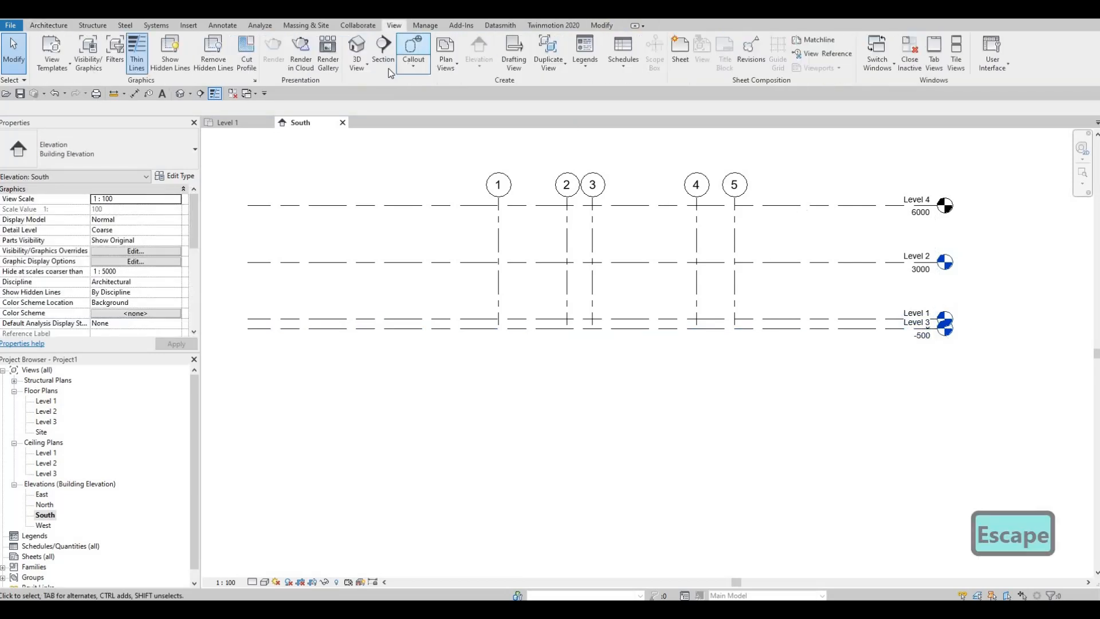
pyautogui.click(449, 65)
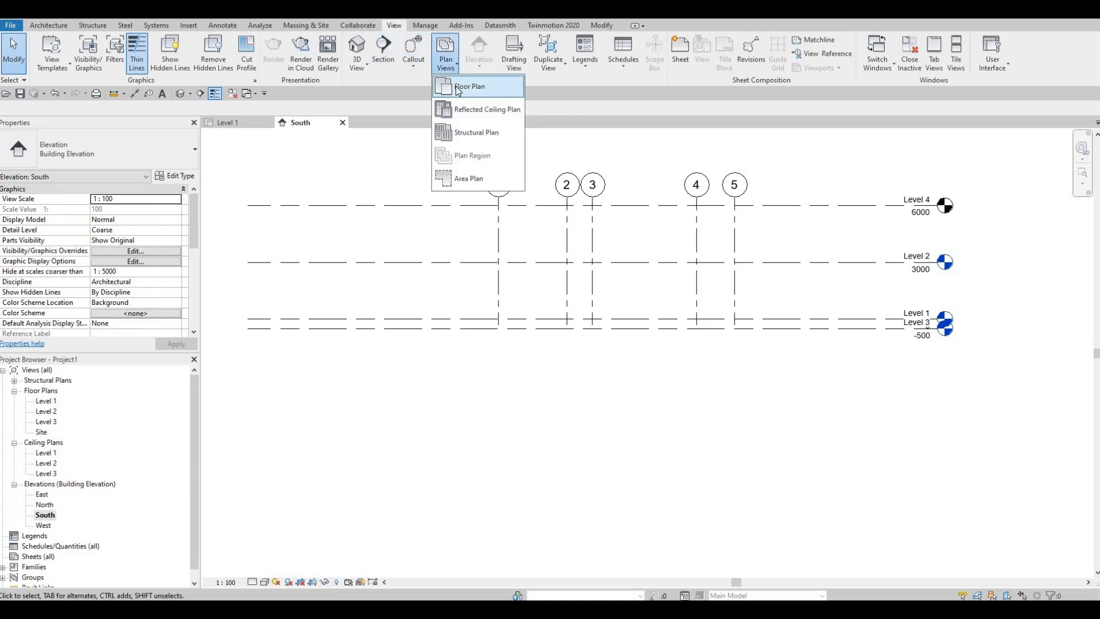
pyautogui.click(465, 88)
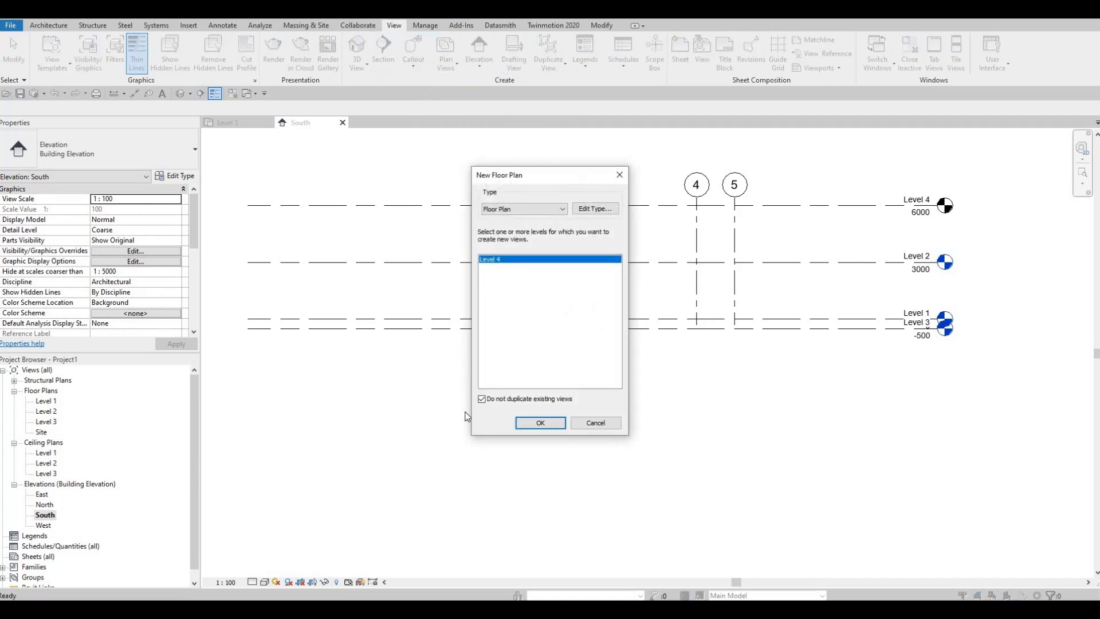
pyautogui.click(540, 423)
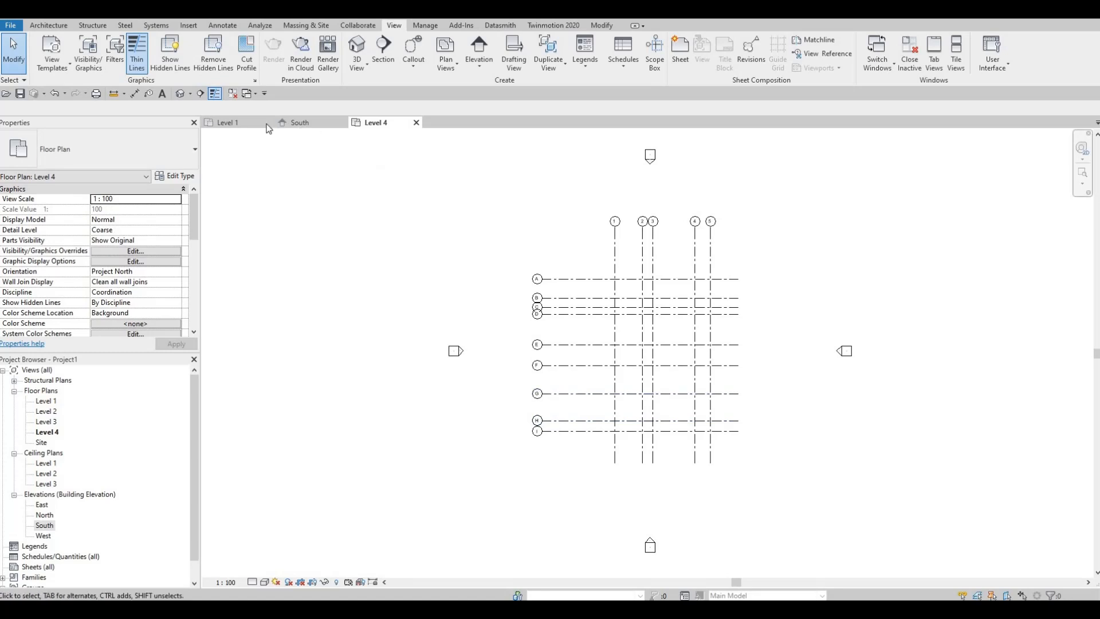
pyautogui.click(229, 122)
pyautogui.click(313, 122)
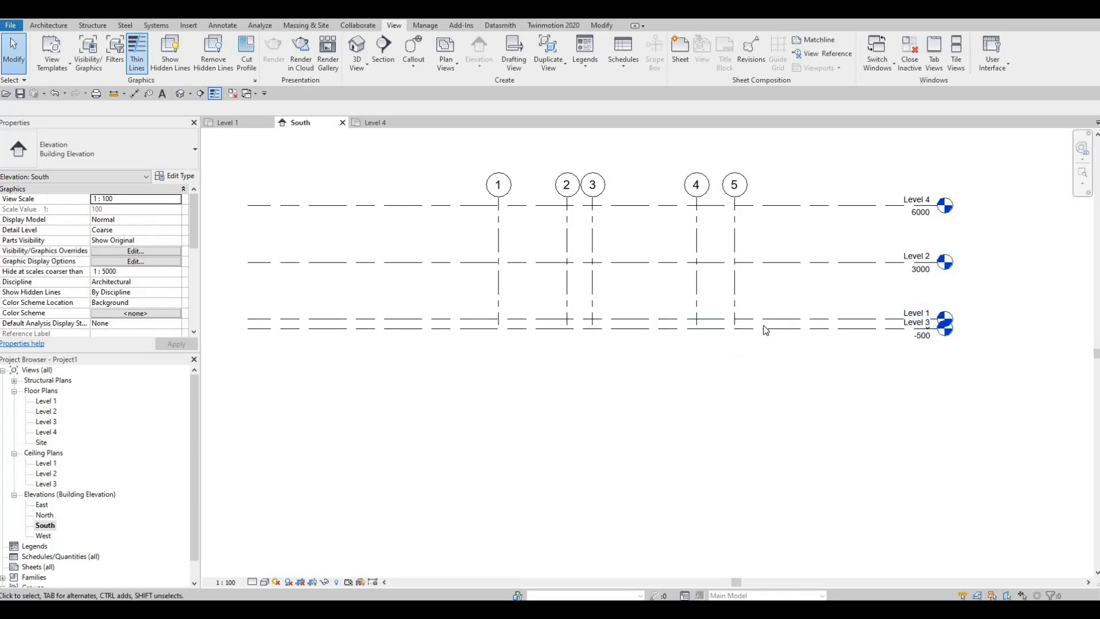
# Copy Level 4 upward three times at 3000 mm spacing with multiple copying, and end the Copy command.
pyautogui.click(853, 329)
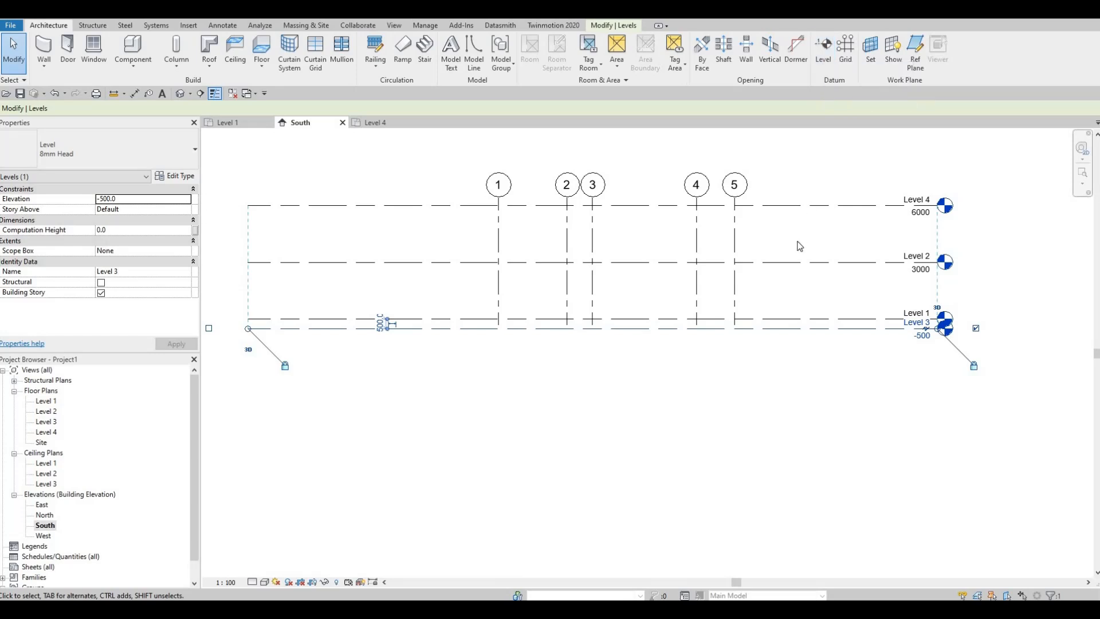
pyautogui.scroll(-5, 707, 321)
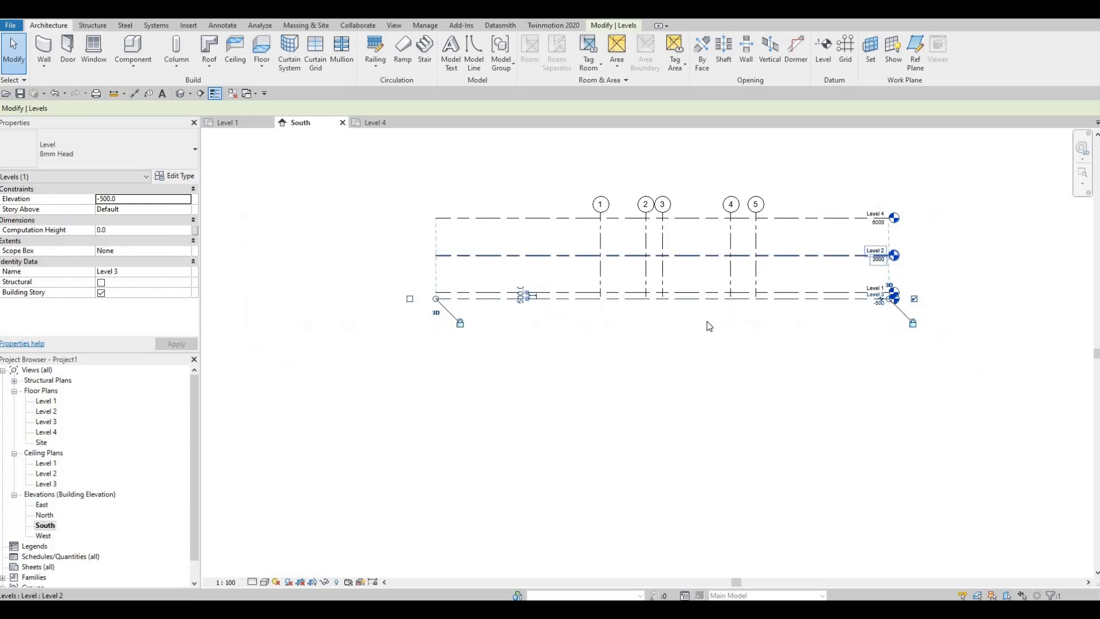
pyautogui.scroll(-2, 643, 214)
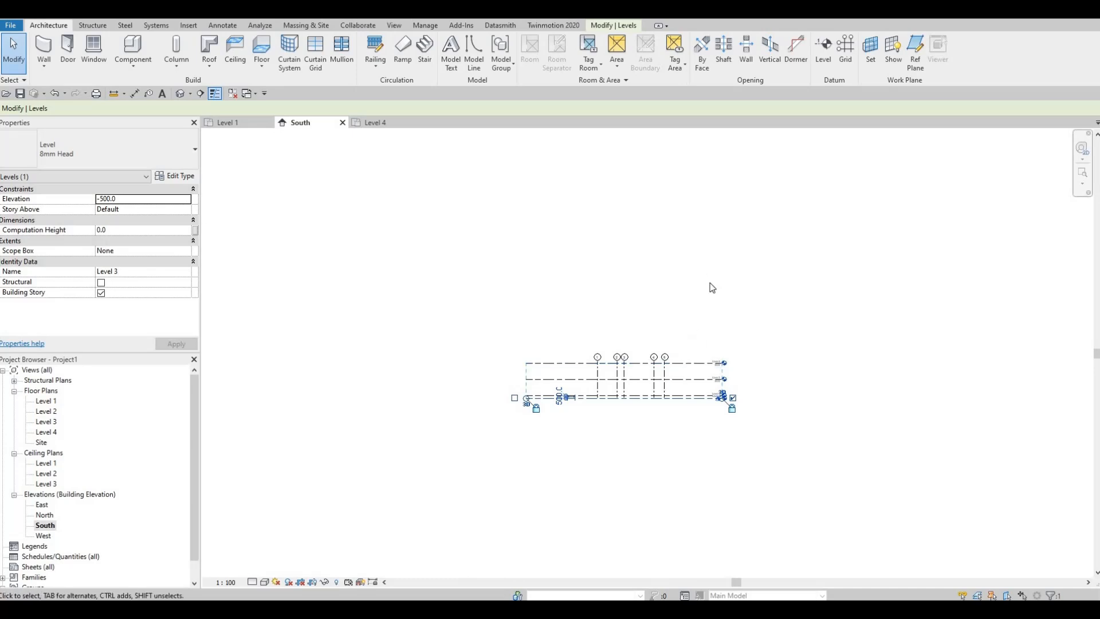
pyautogui.moveTo(686, 212); pyautogui.dragTo(710, 281, button='middle')
pyautogui.moveTo(678, 541); pyautogui.dragTo(705, 405, button='middle')
pyautogui.scroll(3, 702, 402)
pyautogui.click(696, 397)
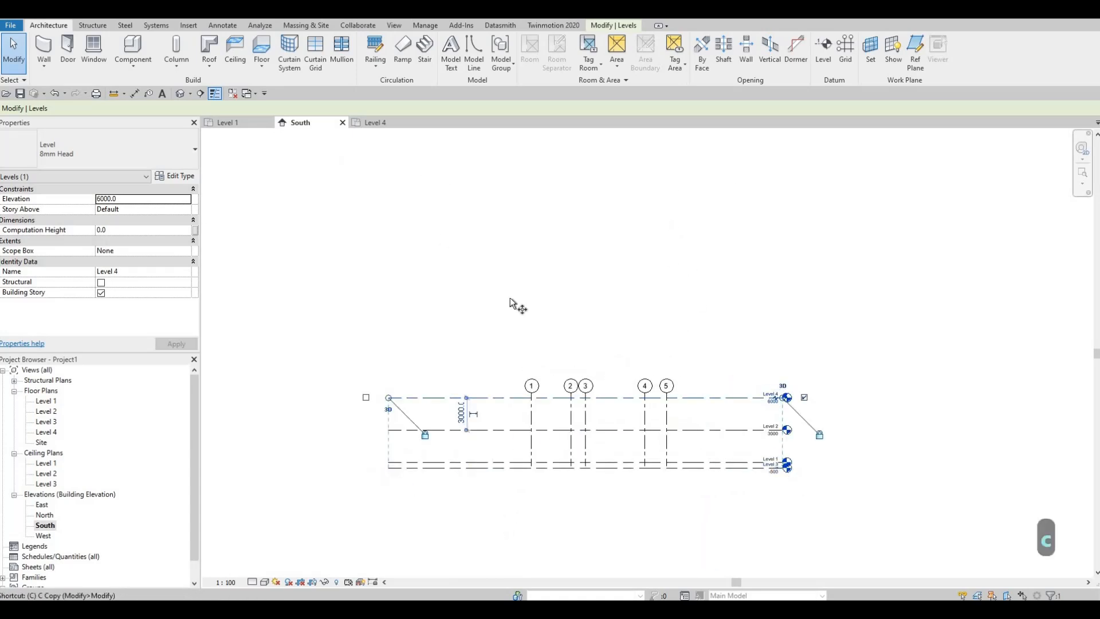
pyautogui.press('c')
pyautogui.press('o')
pyautogui.click(695, 430)
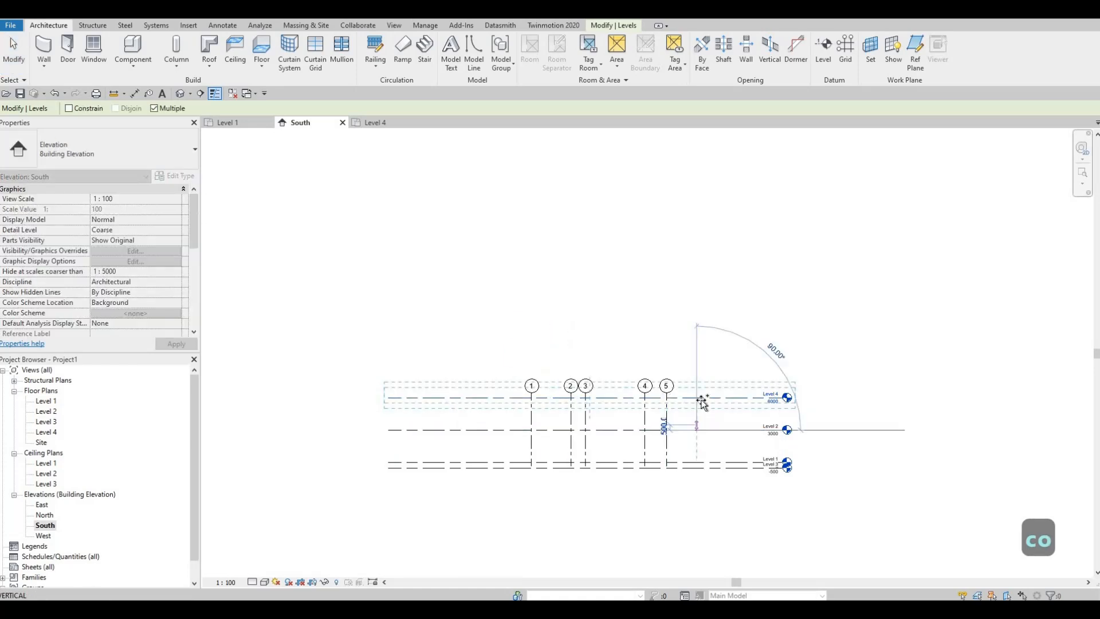
pyautogui.click(699, 366)
pyautogui.click(696, 333)
pyautogui.click(694, 300)
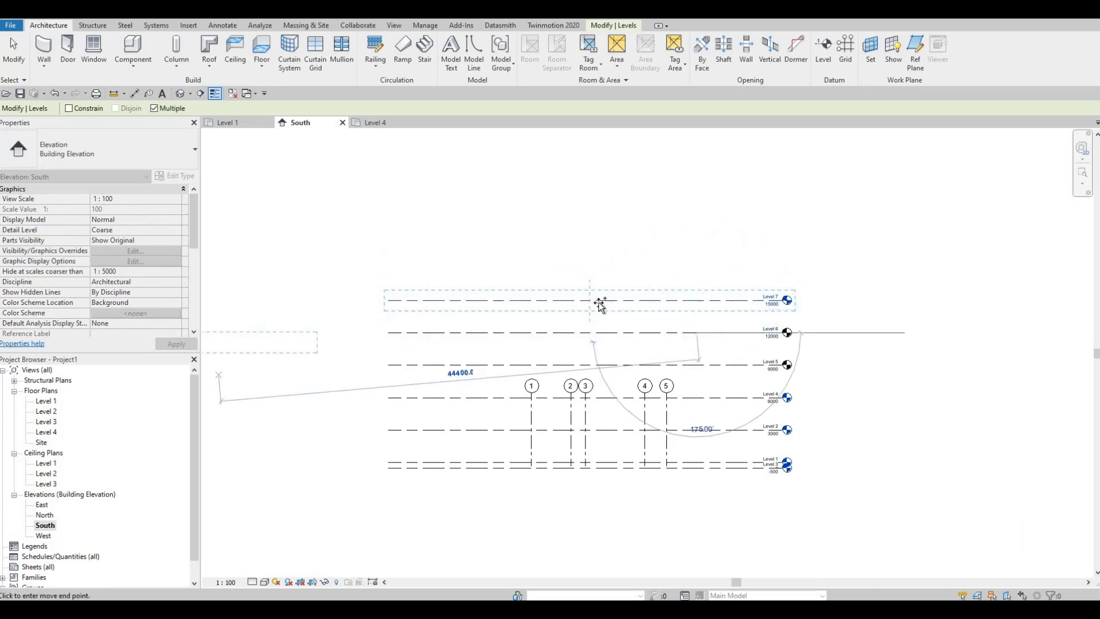
pyautogui.press('Escape')
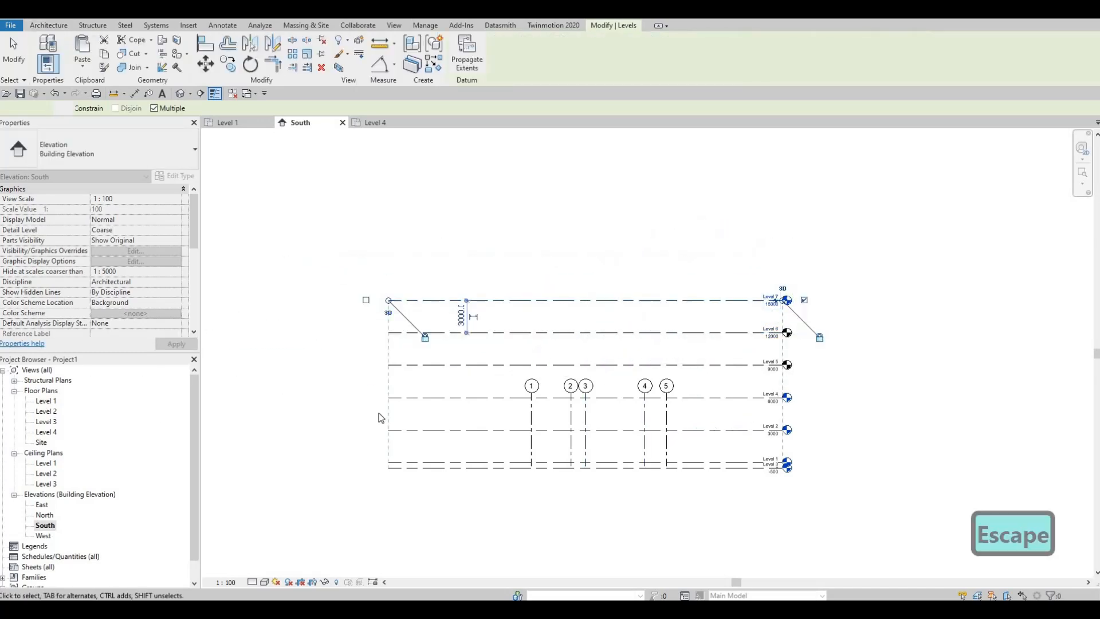
# Undo the three level copies above Level 4 and clear the selection.
pyautogui.click(394, 25)
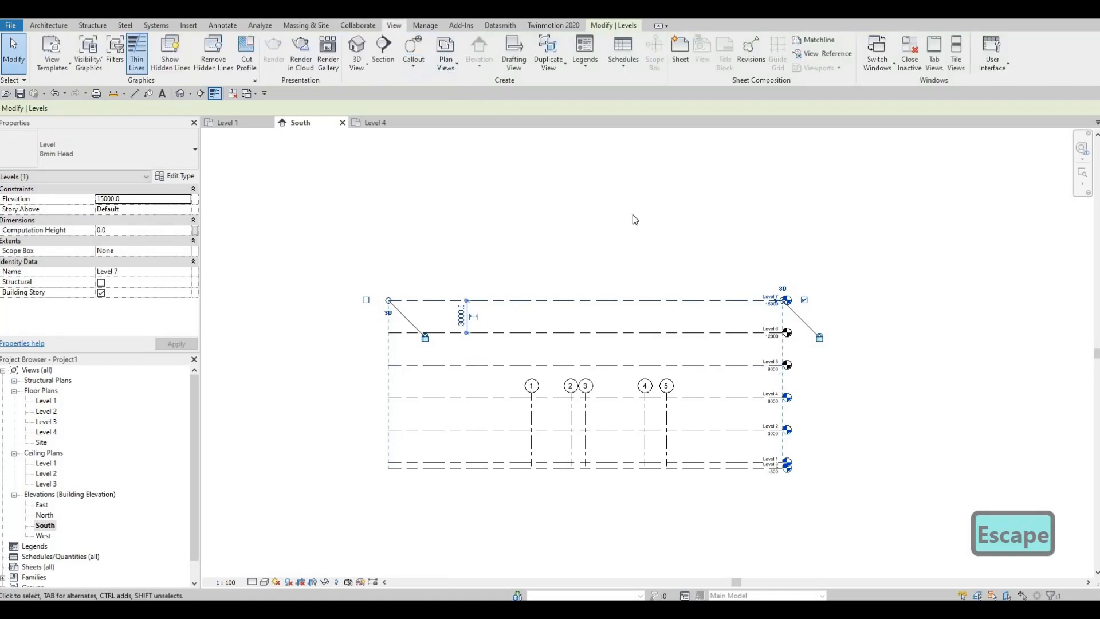
pyautogui.press('Escape')
pyautogui.hotkey('ctrl', 'z')
pyautogui.hotkey('ctrl', 'z')
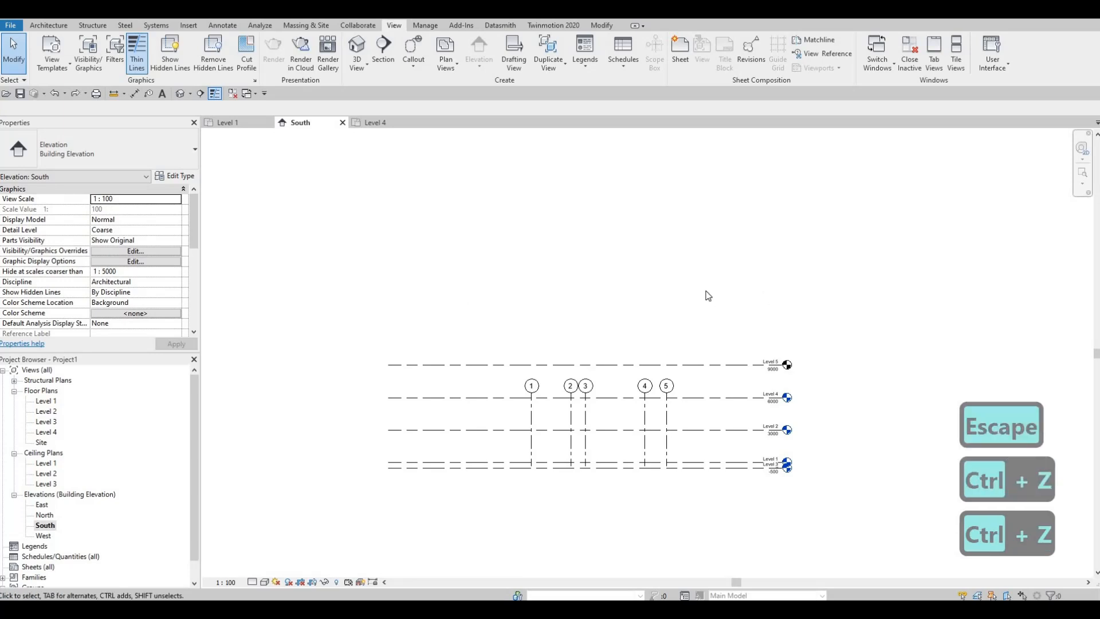
pyautogui.hotkey('ctrl', 'z')
pyautogui.press('Escape')
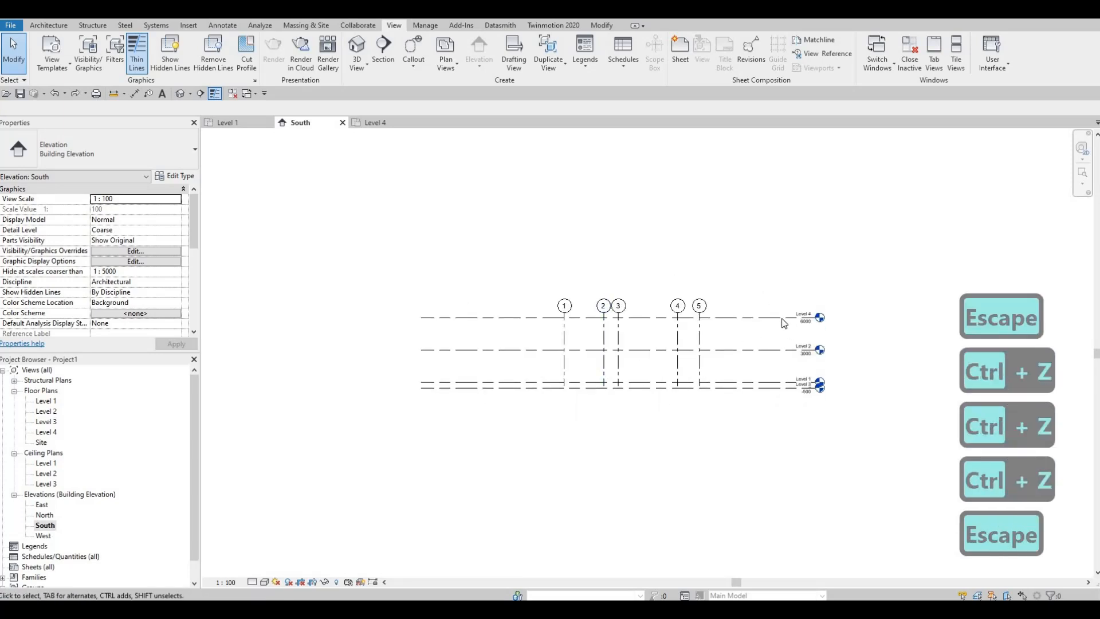
# Stretch the aligned grids 1–5 in the South elevation so their lower ends pass below Level 3 and their bubbles sit above Level 4.
pyautogui.scroll(2, 758, 311)
pyautogui.moveTo(710, 342); pyautogui.dragTo(736, 285, button='middle')
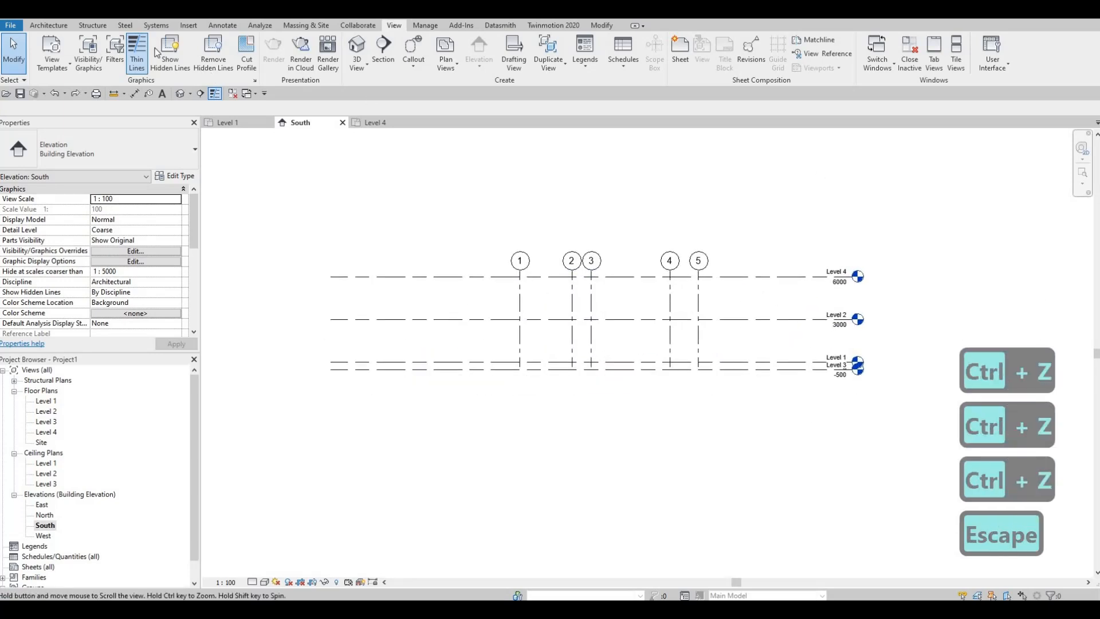
pyautogui.click(45, 25)
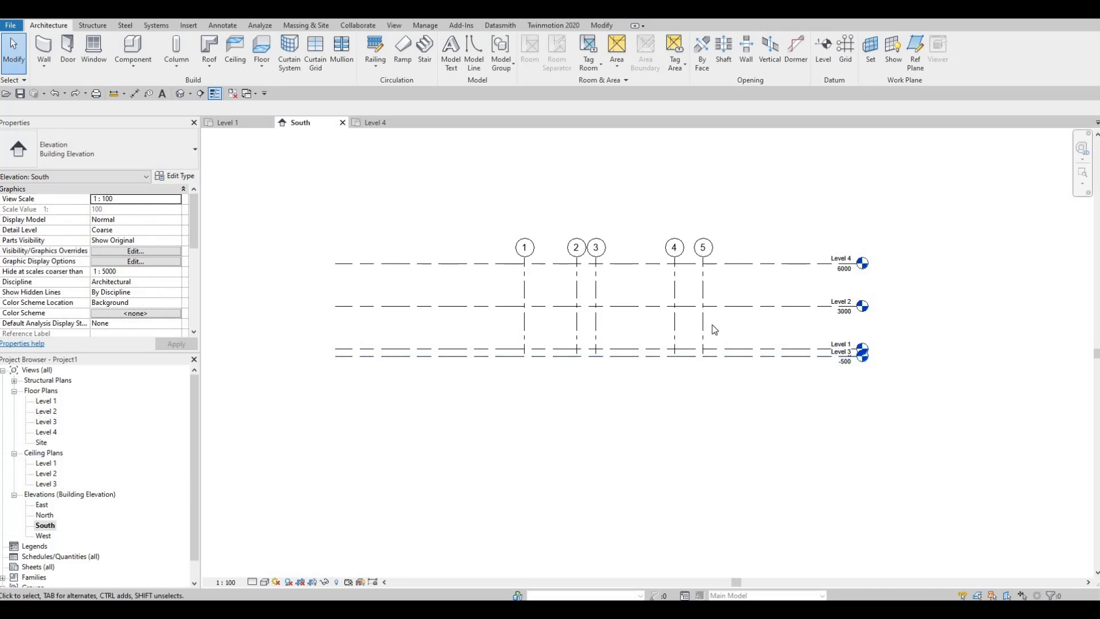
pyautogui.scroll(2, 710, 327)
pyautogui.press('Escape')
pyautogui.click(702, 344)
pyautogui.moveTo(707, 380); pyautogui.dragTo(708, 400)
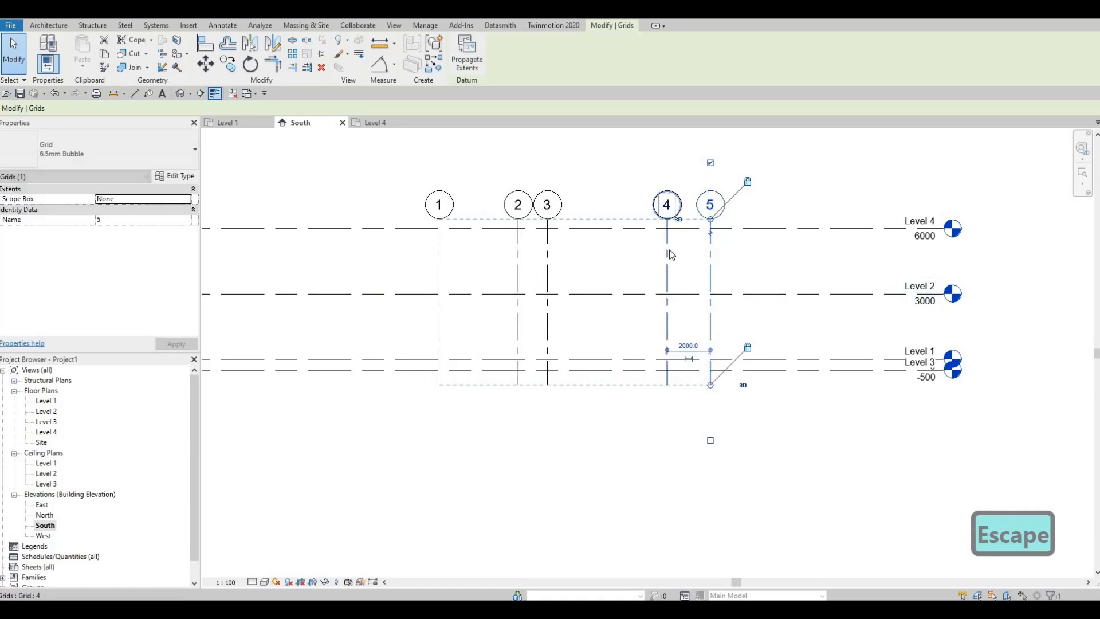
pyautogui.moveTo(711, 221); pyautogui.dragTo(710, 143)
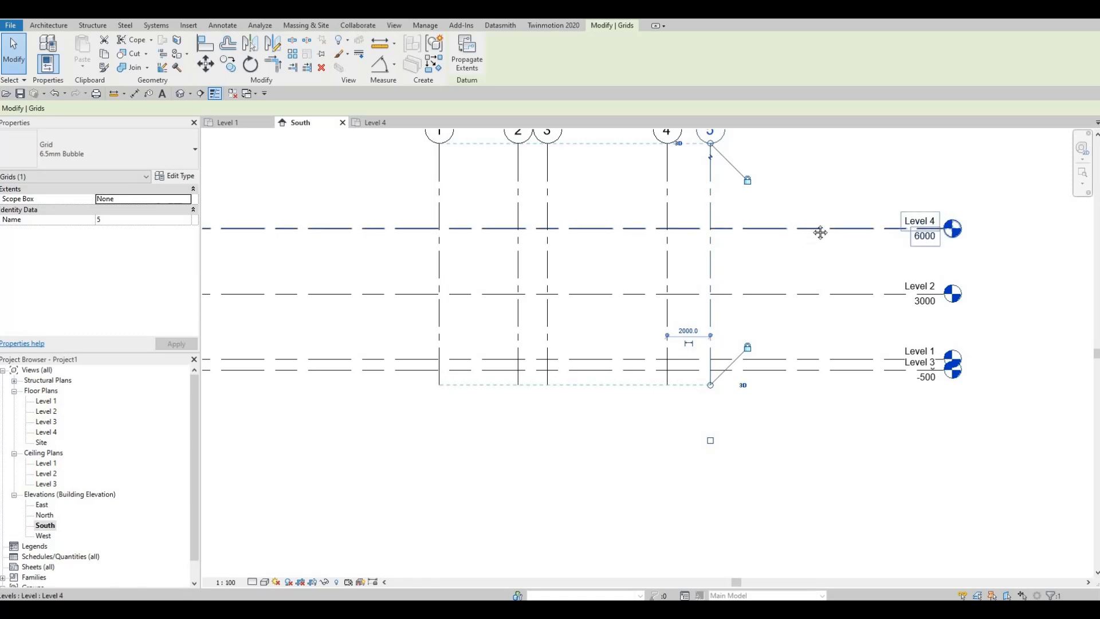
pyautogui.moveTo(738, 191); pyautogui.dragTo(761, 202, button='middle')
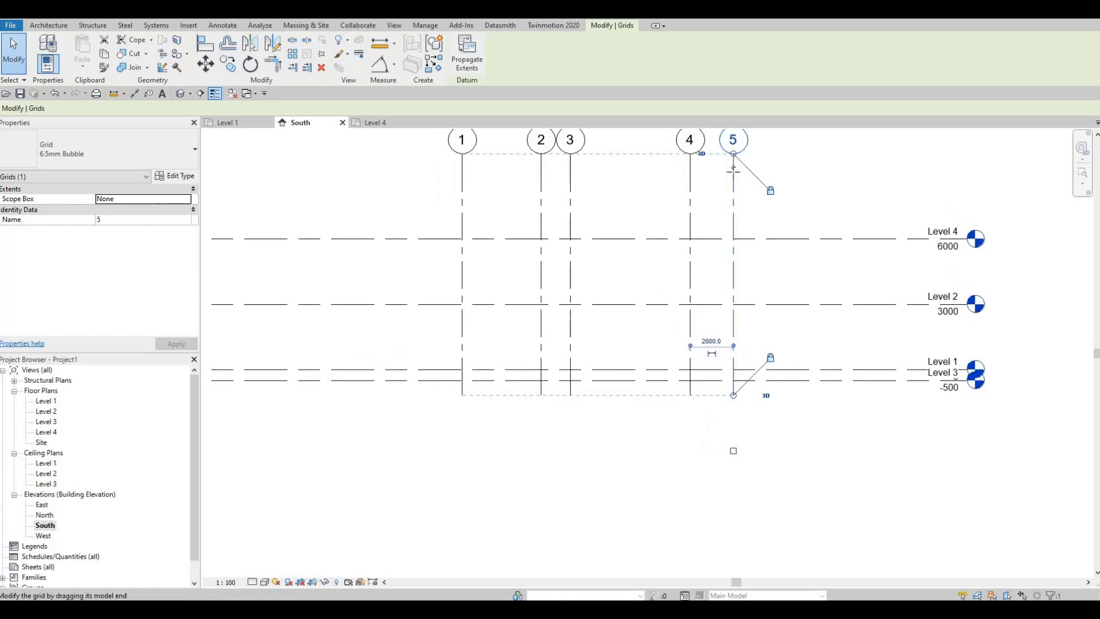
# Lower the grid tops beneath the Level 4 line, inspect the grids in the Level 4 floor plan and return to the South elevation.
pyautogui.moveTo(733, 155)
pyautogui.mouseDown()
pyautogui.moveTo(733, 260)
pyautogui.moveTo(776, 234)
pyautogui.mouseUp()
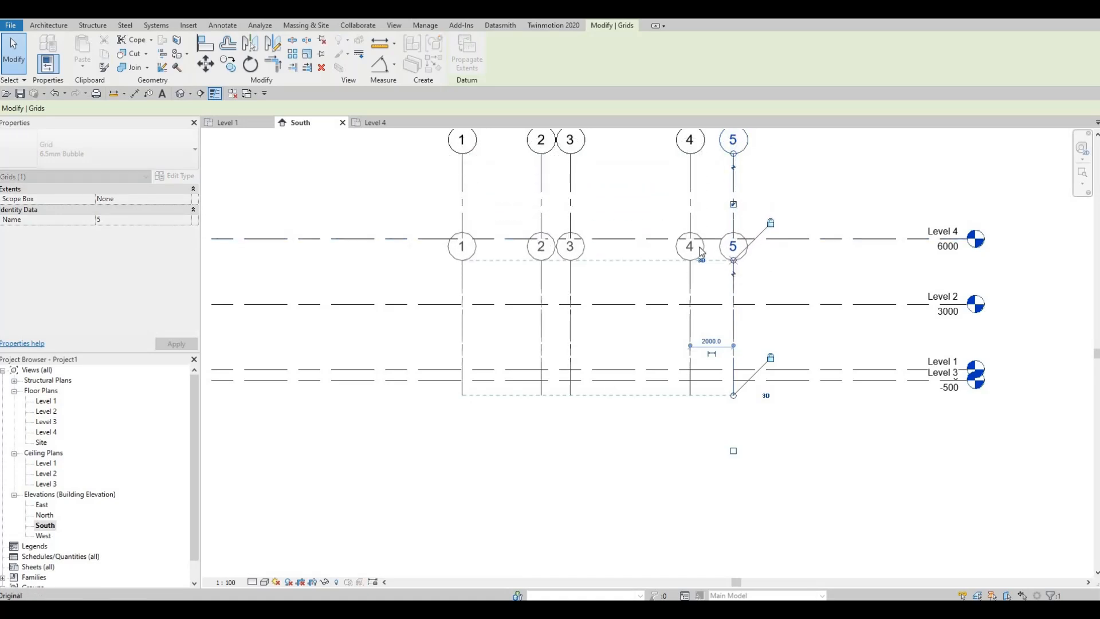
pyautogui.click(381, 123)
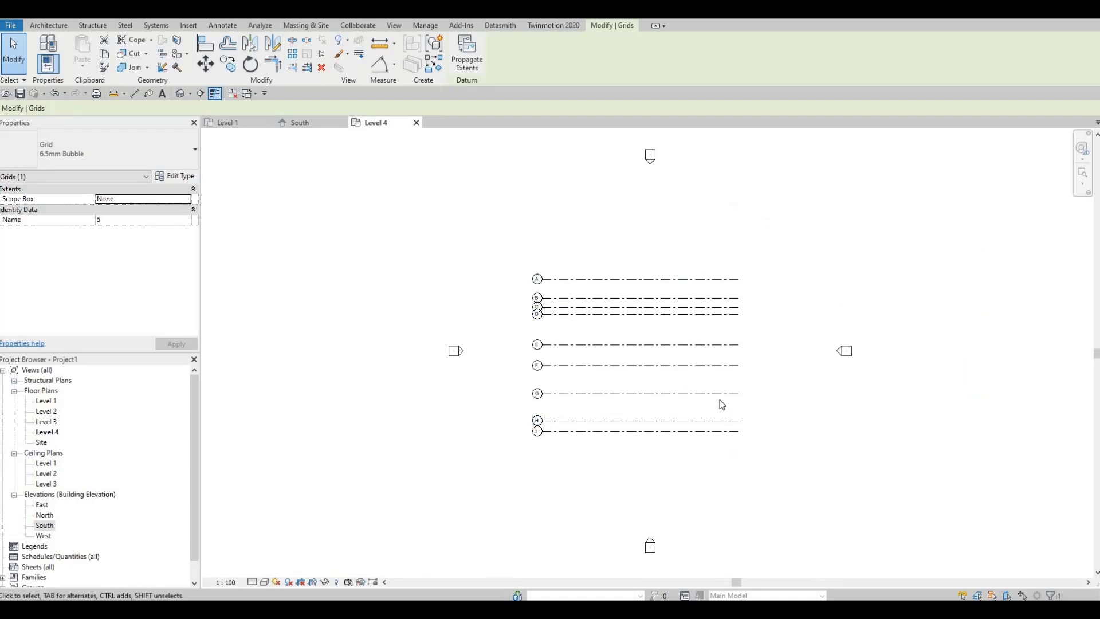
pyautogui.click(273, 127)
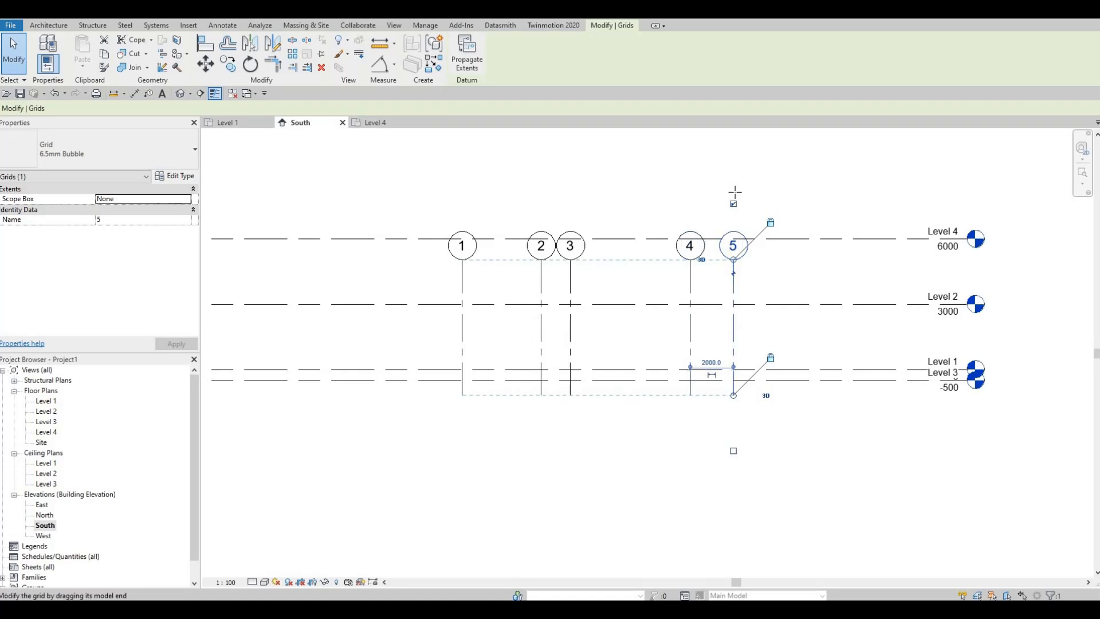
# Raise the grid tops back above Level 4, check the grids in the Level 4 floor plan, return to the South elevation and deselect.
pyautogui.moveTo(733, 264); pyautogui.dragTo(733, 187)
pyautogui.click(379, 123)
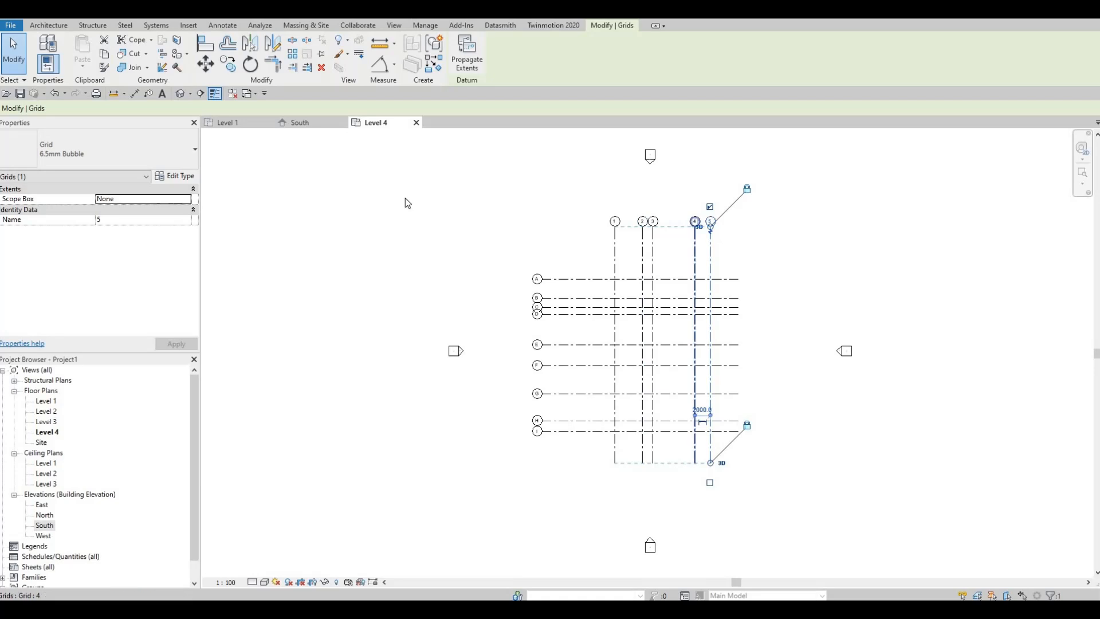
pyautogui.click(318, 124)
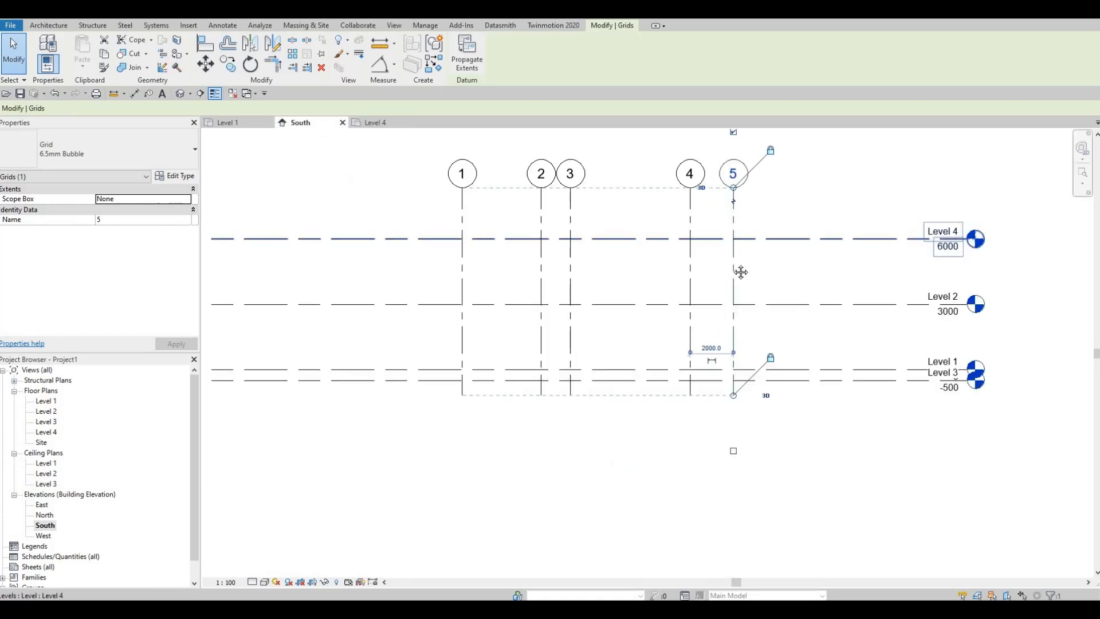
pyautogui.press('Escape')
# Rename Level 3, the lowest level in the South elevation, as GROUND FLOOR and rename its corresponding views too.
pyautogui.hscroll(3, 806, 273)
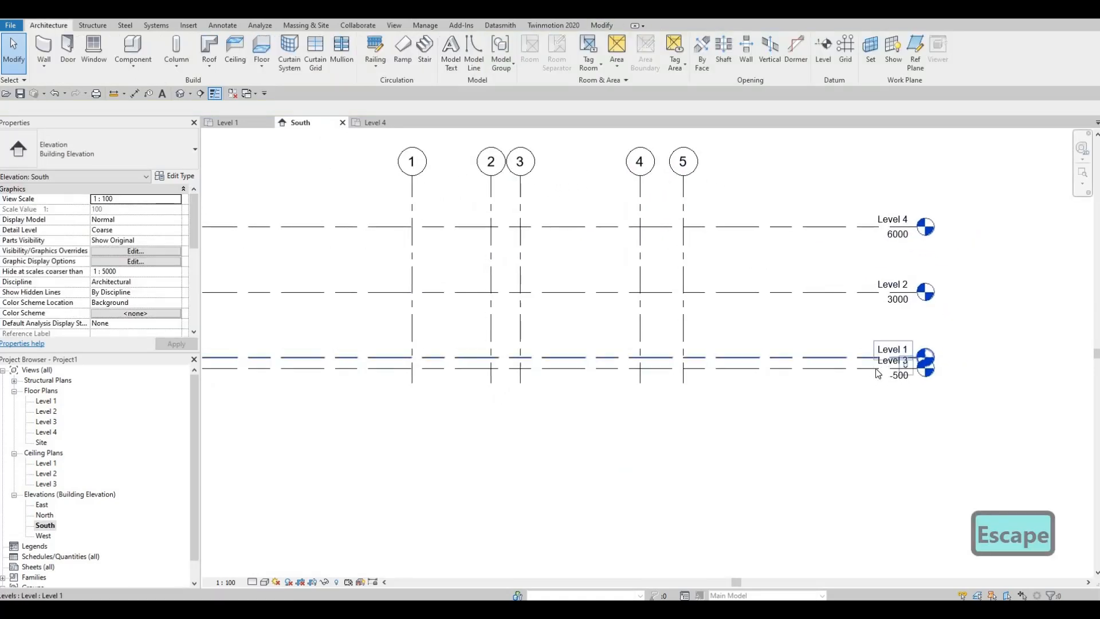
pyautogui.scroll(2, 891, 364)
pyautogui.click(874, 370)
pyautogui.click(872, 367)
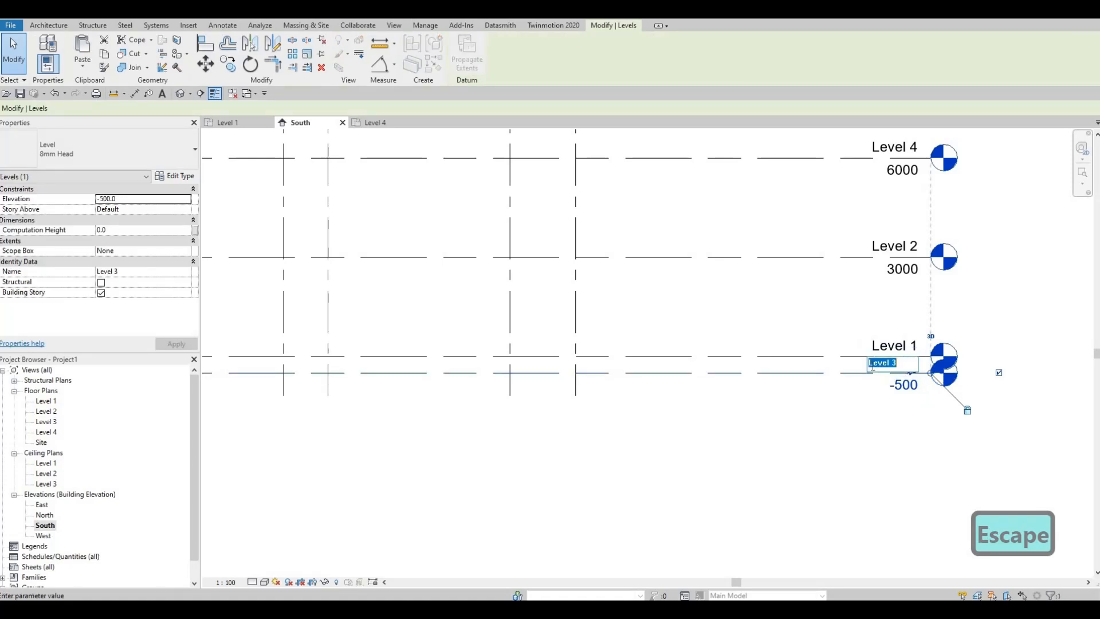
pyautogui.write('ground')
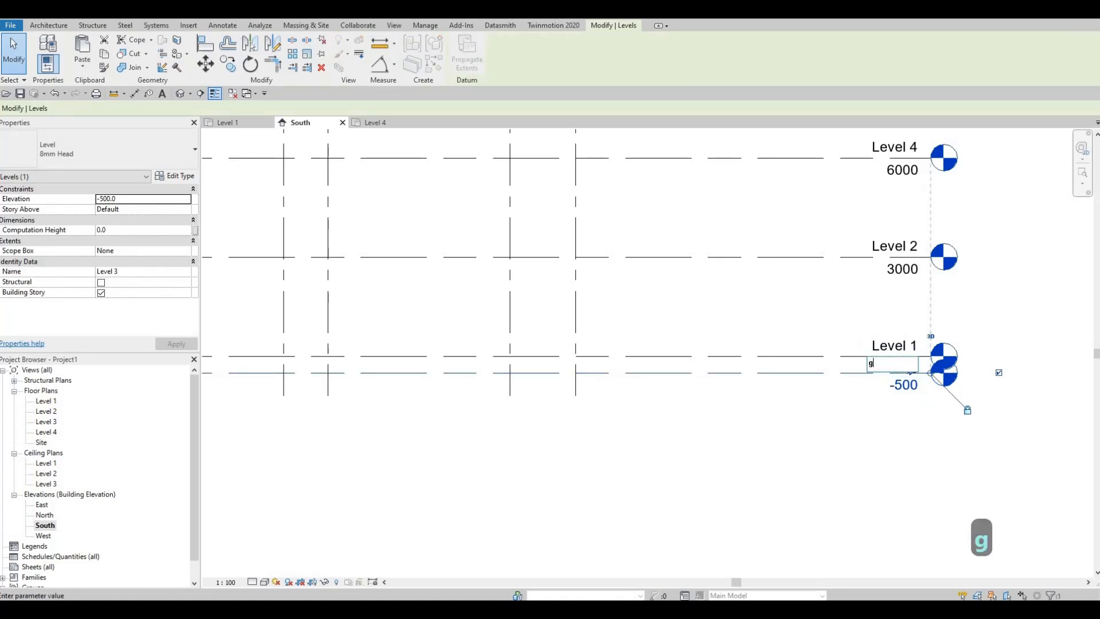
pyautogui.press('BackSpace')
pyautogui.press('BackSpace')
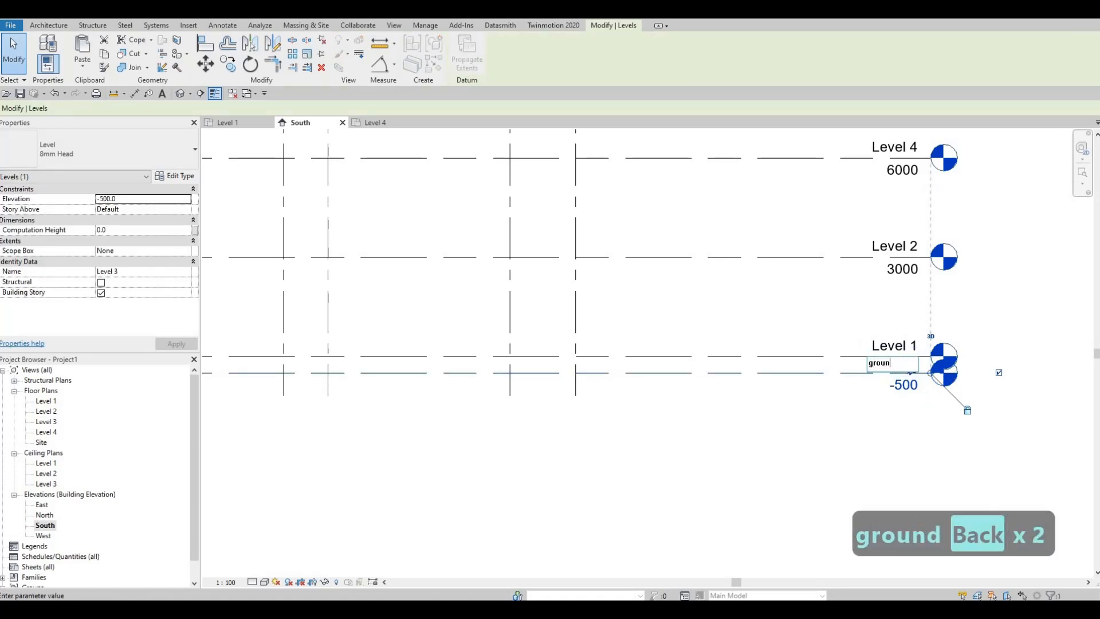
pyautogui.press('BackSpace')
pyautogui.press('BackSpace')
pyautogui.press('BackSpace')
pyautogui.press('BackSpace')
pyautogui.press('BackSpace')
pyautogui.press('capslock')
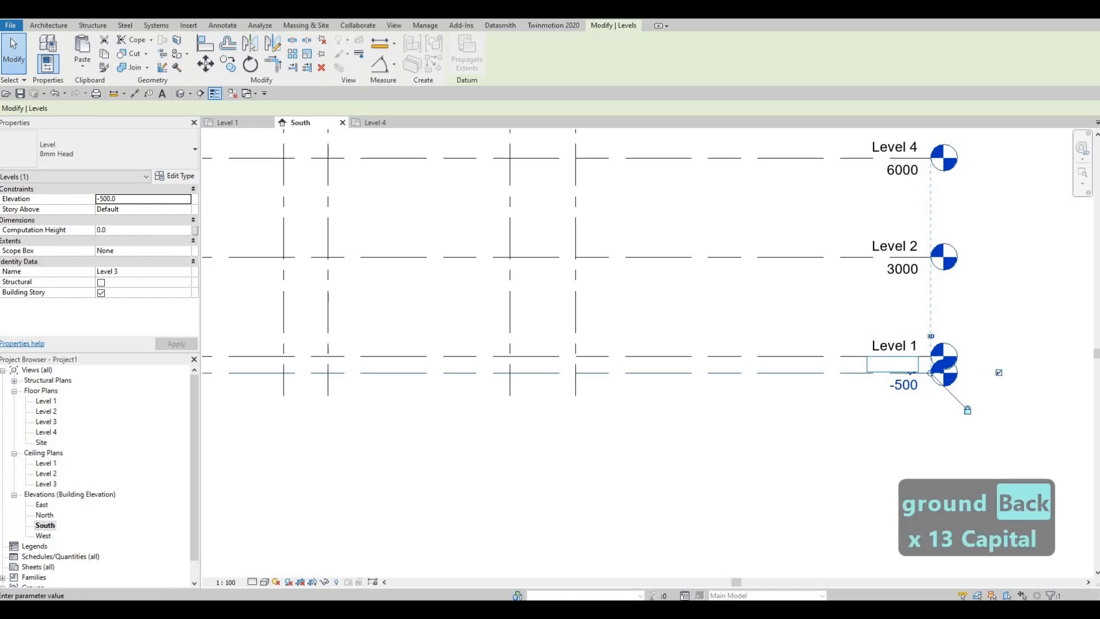
pyautogui.write('GROUND F')
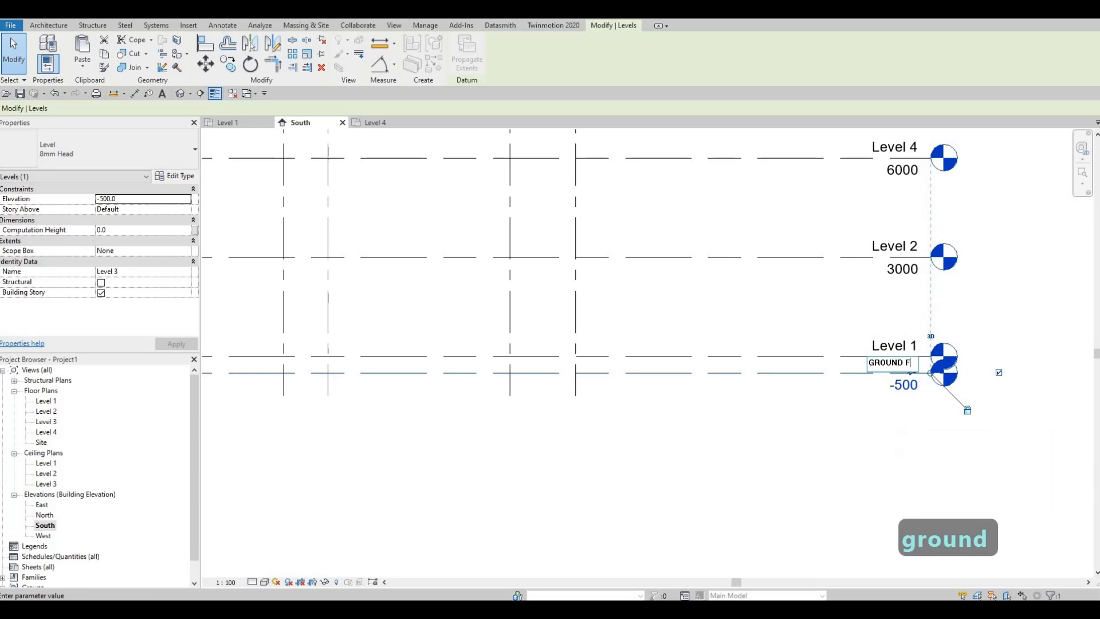
pyautogui.write('LOOR')
pyautogui.click(758, 313)
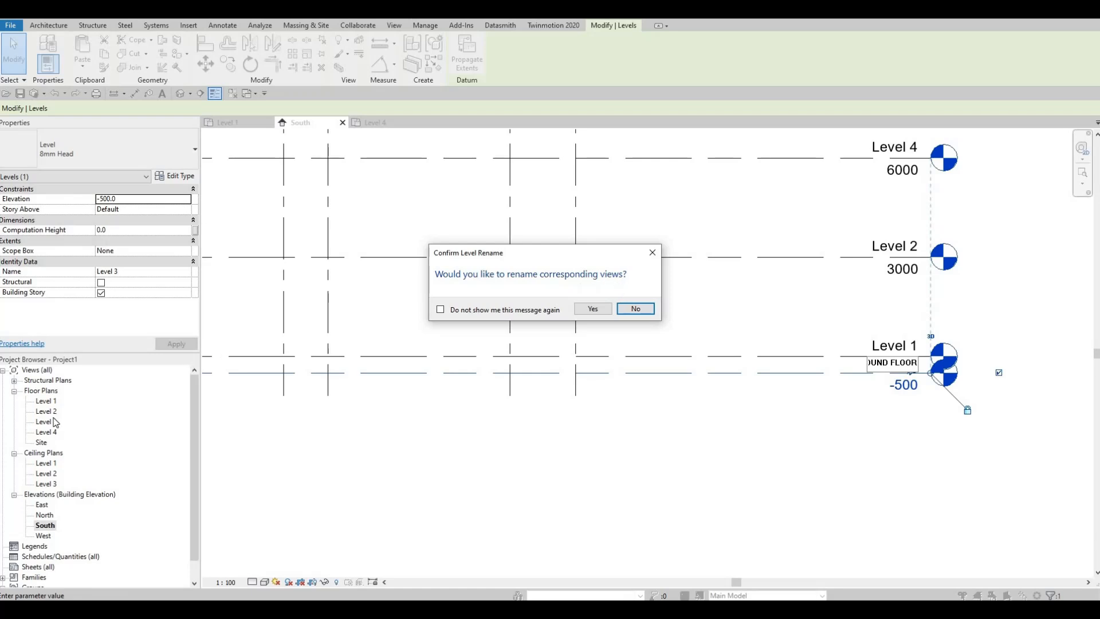
pyautogui.click(593, 309)
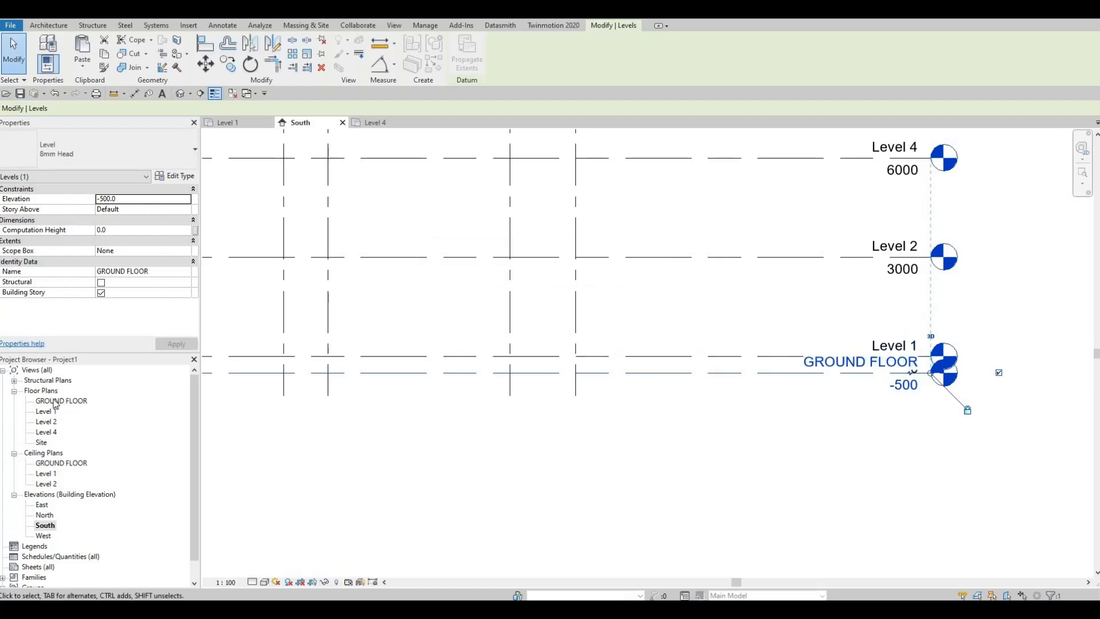
# Rename Level 4 as Level 3 together with its corresponding views, and clear the selection.
pyautogui.moveTo(854, 248); pyautogui.dragTo(807, 315, button='middle')
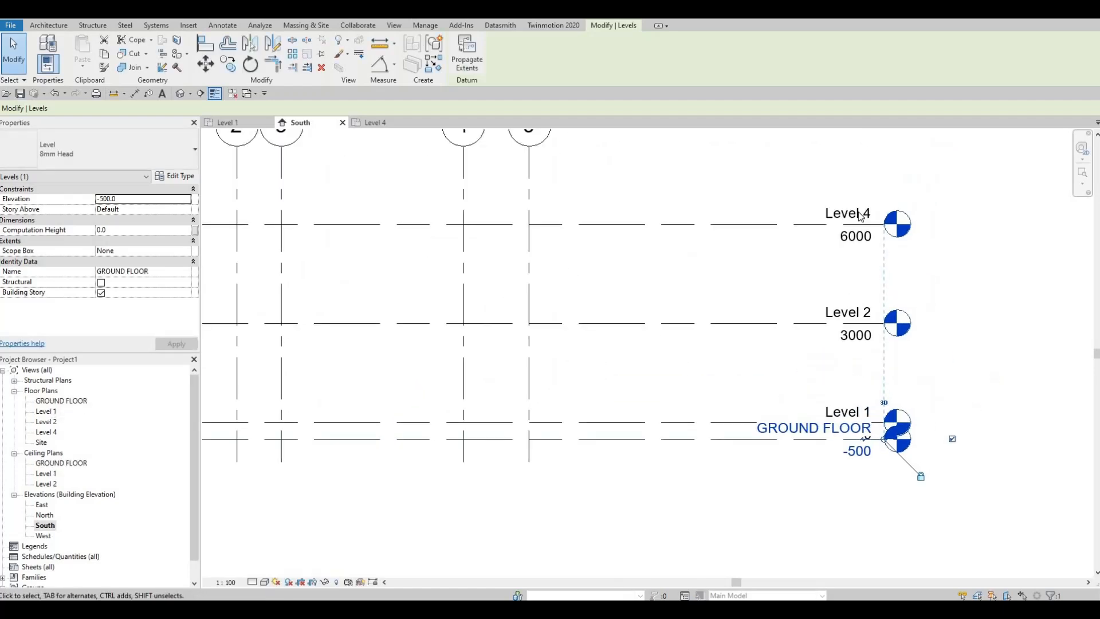
pyautogui.click(855, 216)
pyautogui.click(855, 216)
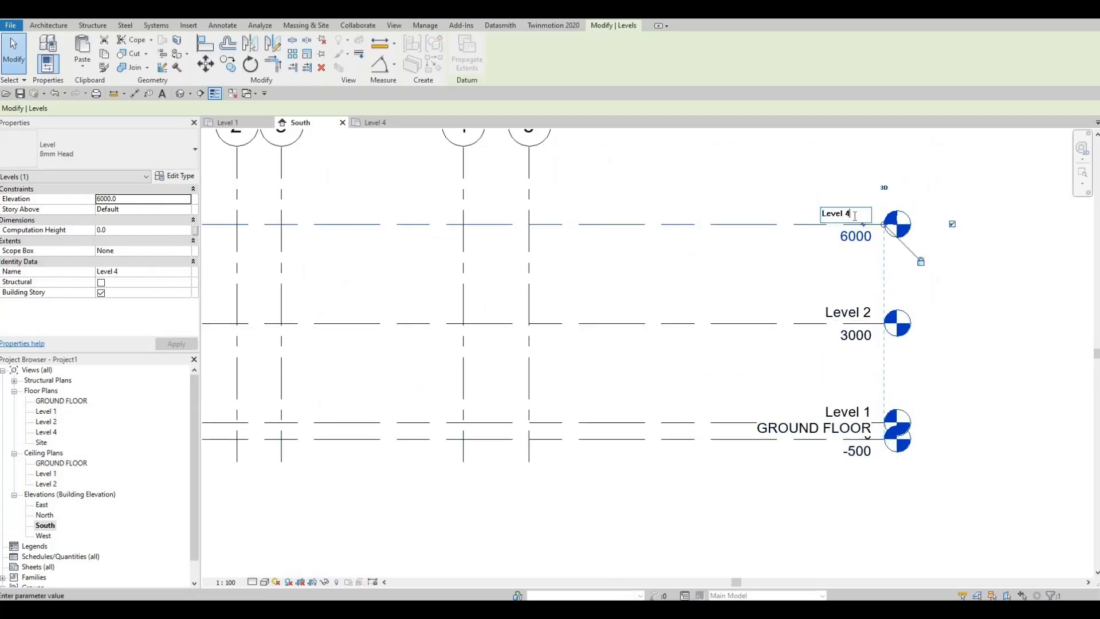
pyautogui.press('BackSpace')
pyautogui.write('3')
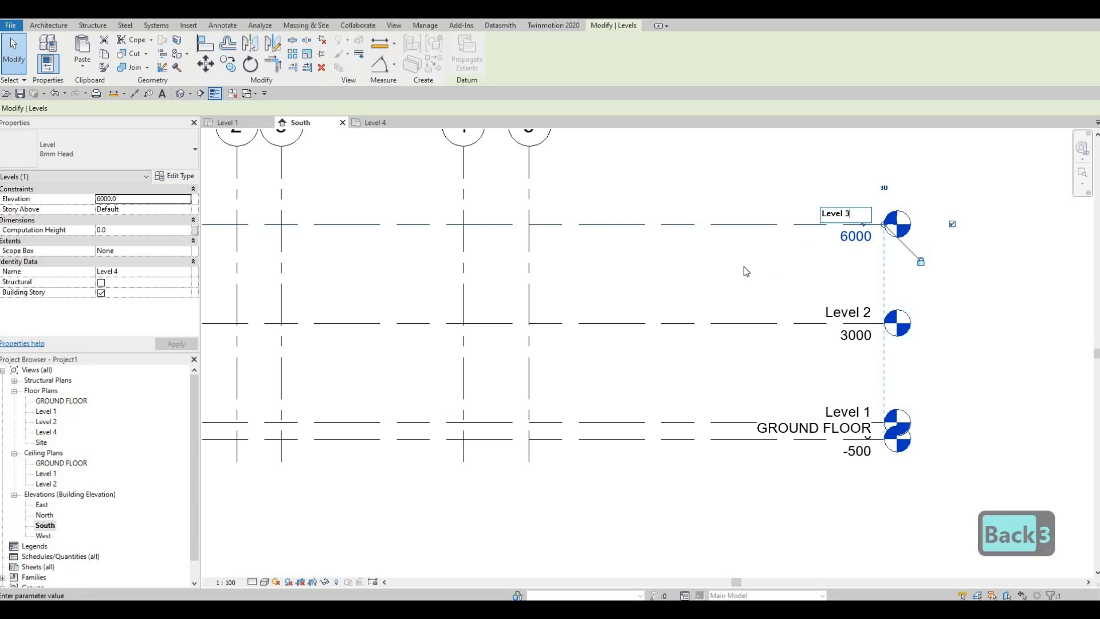
pyautogui.click(608, 307)
pyautogui.click(597, 310)
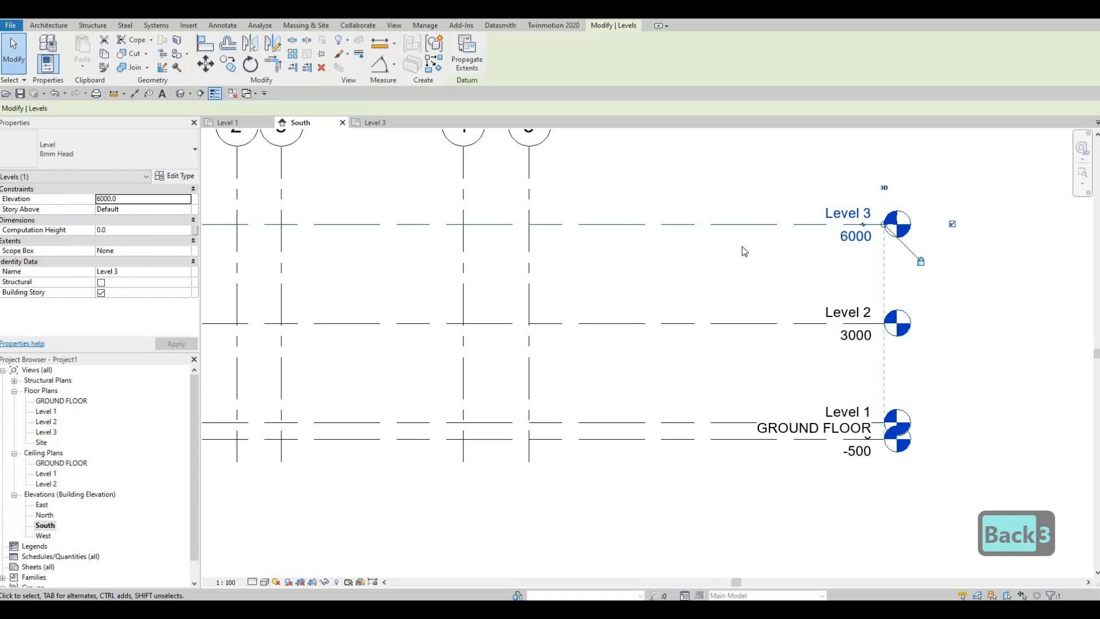
pyautogui.scroll(-3, 857, 294)
pyautogui.press('Escape')
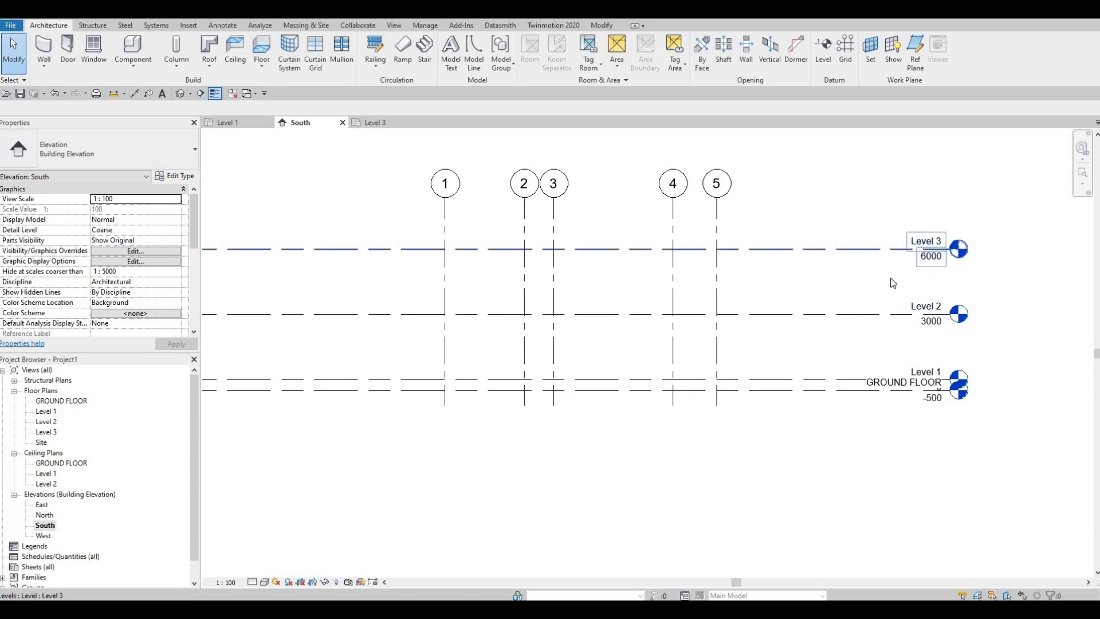
# Add an elbow to the GROUND FLOOR level line in the South elevation and pull its head down clear of Level 1.
pyautogui.moveTo(904, 395); pyautogui.dragTo(921, 361, button='middle')
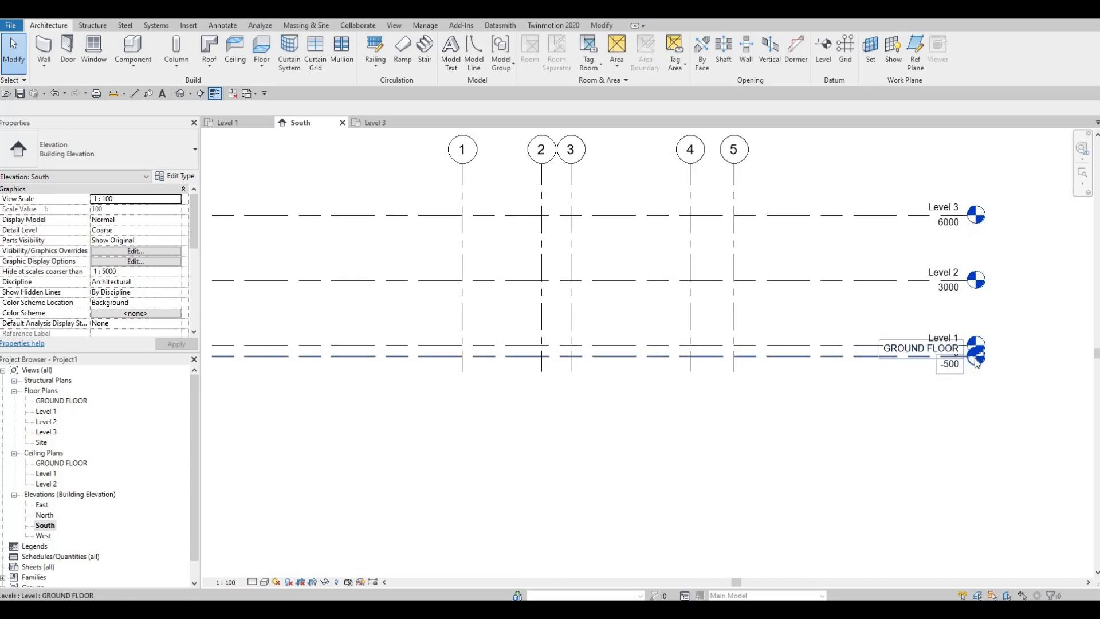
pyautogui.click(975, 362)
pyautogui.scroll(1, 977, 363)
pyautogui.click(949, 356)
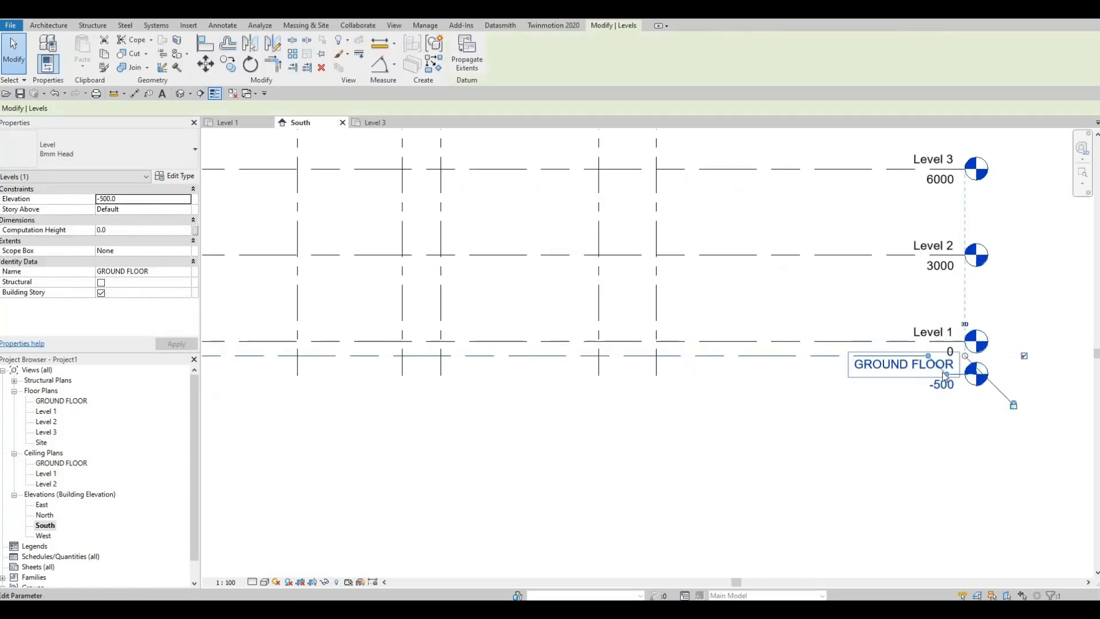
pyautogui.moveTo(946, 375); pyautogui.dragTo(815, 356)
pyautogui.moveTo(947, 388); pyautogui.dragTo(847, 387)
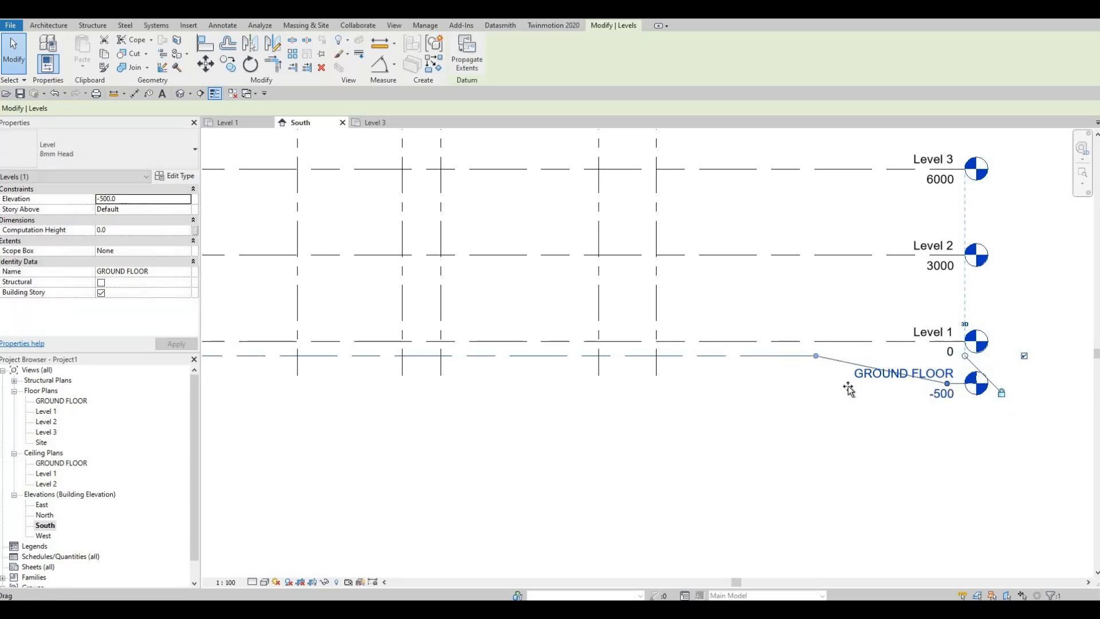
pyautogui.press('Escape')
pyautogui.scroll(-2, 716, 346)
pyautogui.moveTo(605, 330); pyautogui.dragTo(705, 354, button='middle')
pyautogui.scroll(-1, 745, 337)
pyautogui.scroll(-1, 705, 351)
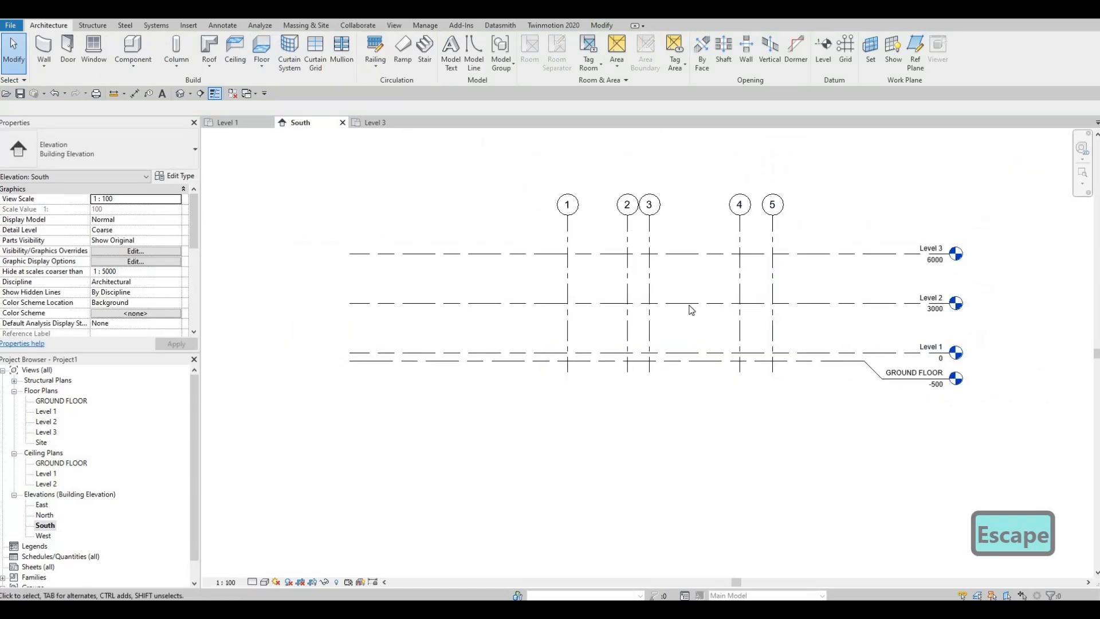
pyautogui.moveTo(574, 305); pyautogui.dragTo(623, 326, button='middle')
pyautogui.moveTo(561, 310); pyautogui.dragTo(576, 255, button='middle')
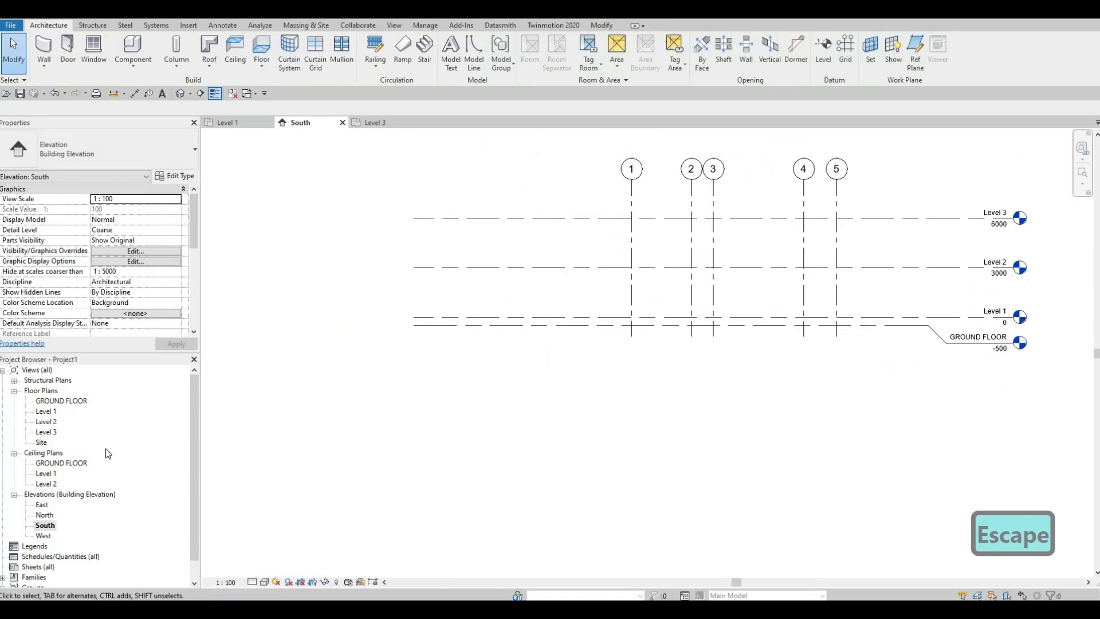
# Open the East elevation and offset the GROUND FLOOR level head below Level 1 with an elbow.
pyautogui.scroll(-1, 52, 487)
pyautogui.doubleClick(43, 485)
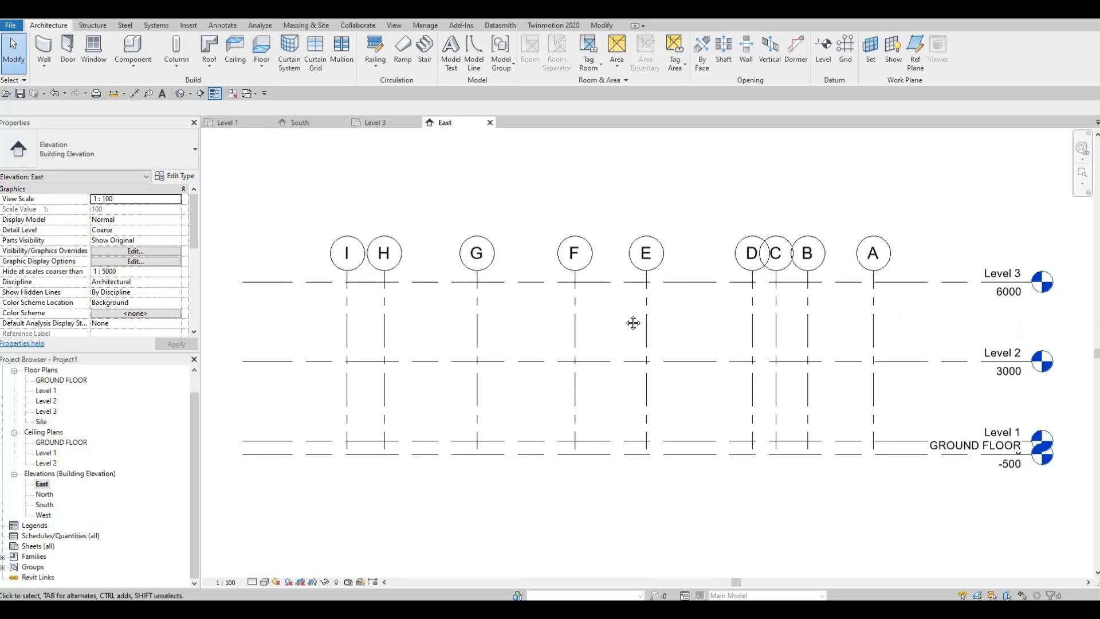
pyautogui.moveTo(876, 287); pyautogui.dragTo(836, 248, button='middle')
pyautogui.scroll(-1, 837, 249)
pyautogui.click(834, 252)
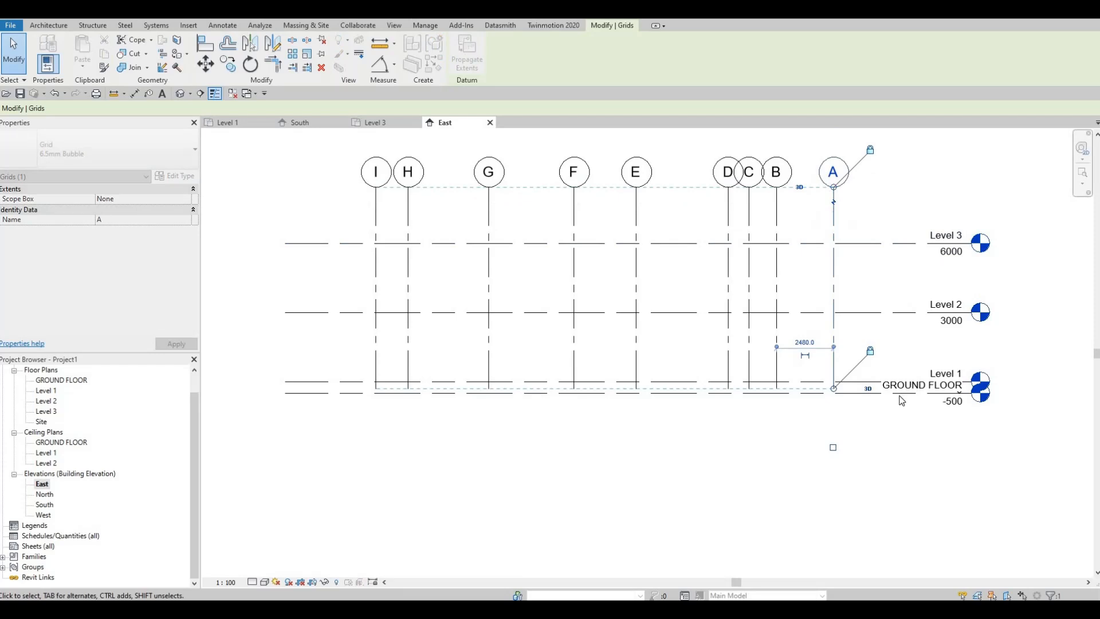
pyautogui.click(955, 391)
pyautogui.moveTo(956, 392); pyautogui.dragTo(888, 427)
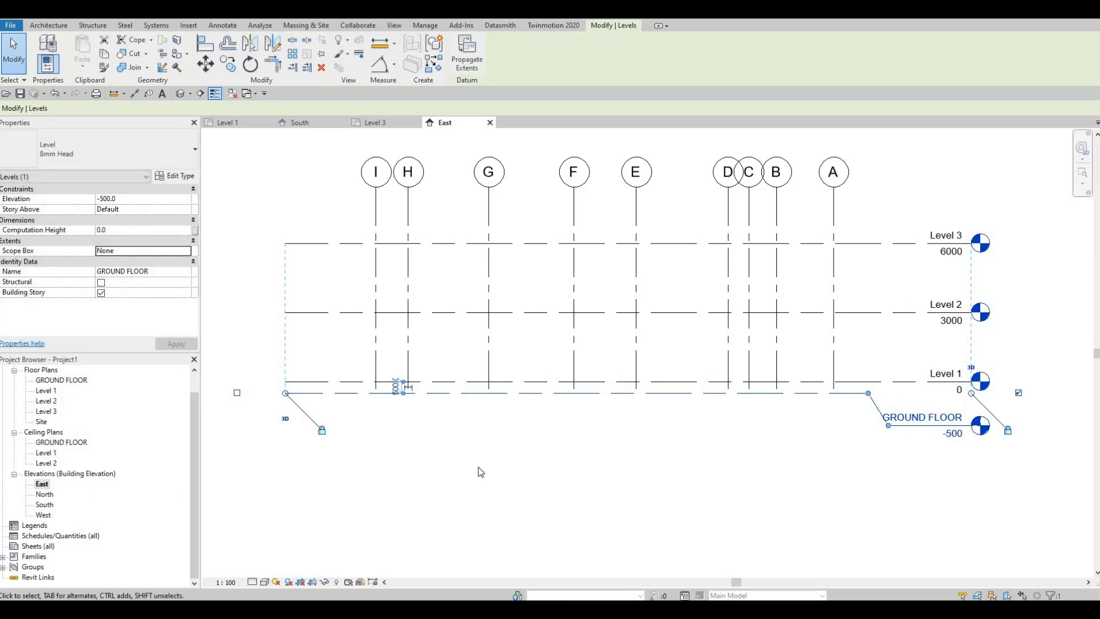
# Switch to the North elevation and offset the GROUND FLOOR level head below Level 1 with an elbow.
pyautogui.moveTo(871, 376); pyautogui.dragTo(819, 321, button='middle')
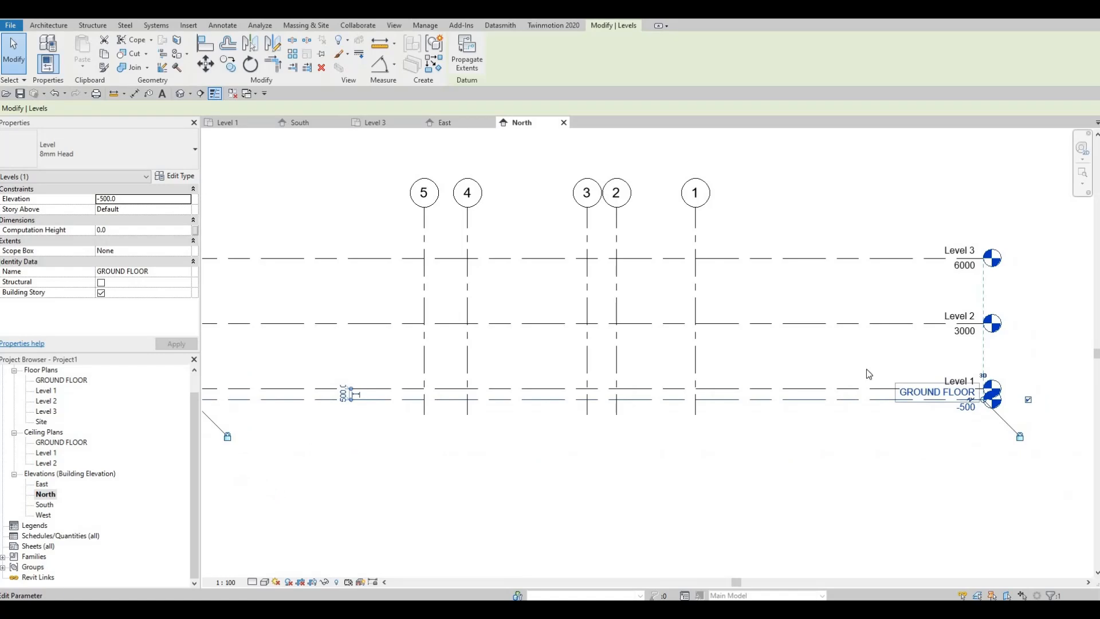
pyautogui.press('Escape')
pyautogui.click(914, 405)
pyautogui.moveTo(914, 404); pyautogui.dragTo(756, 397)
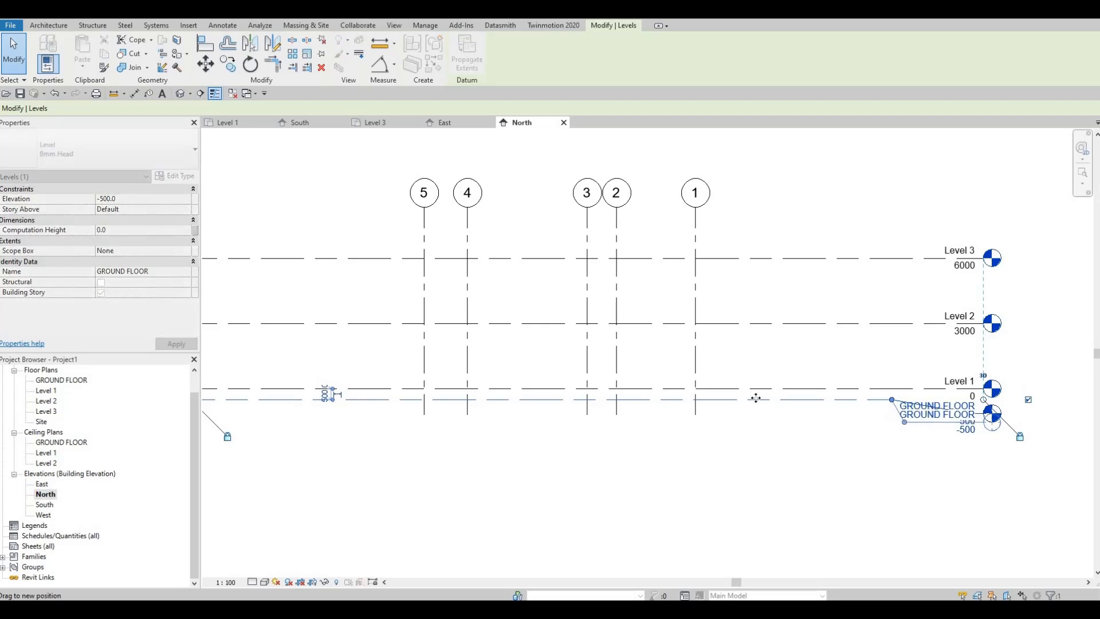
# Open the West elevation and stretch the lower ends of aligned grids A–I below the GROUND FLOOR line.
pyautogui.doubleClick(43, 515)
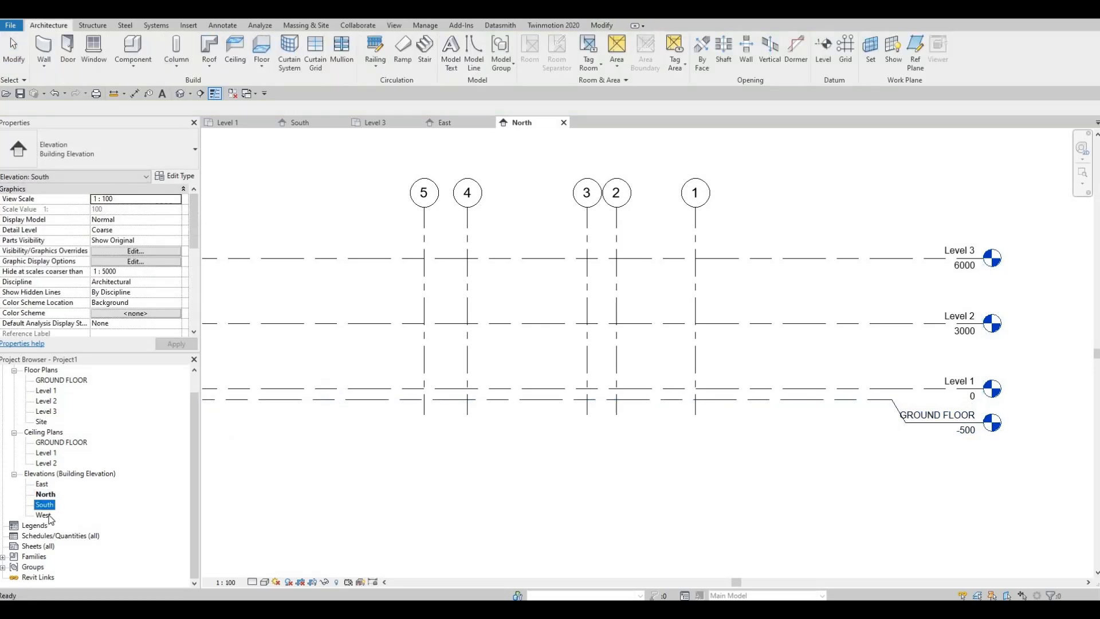
pyautogui.press('Escape')
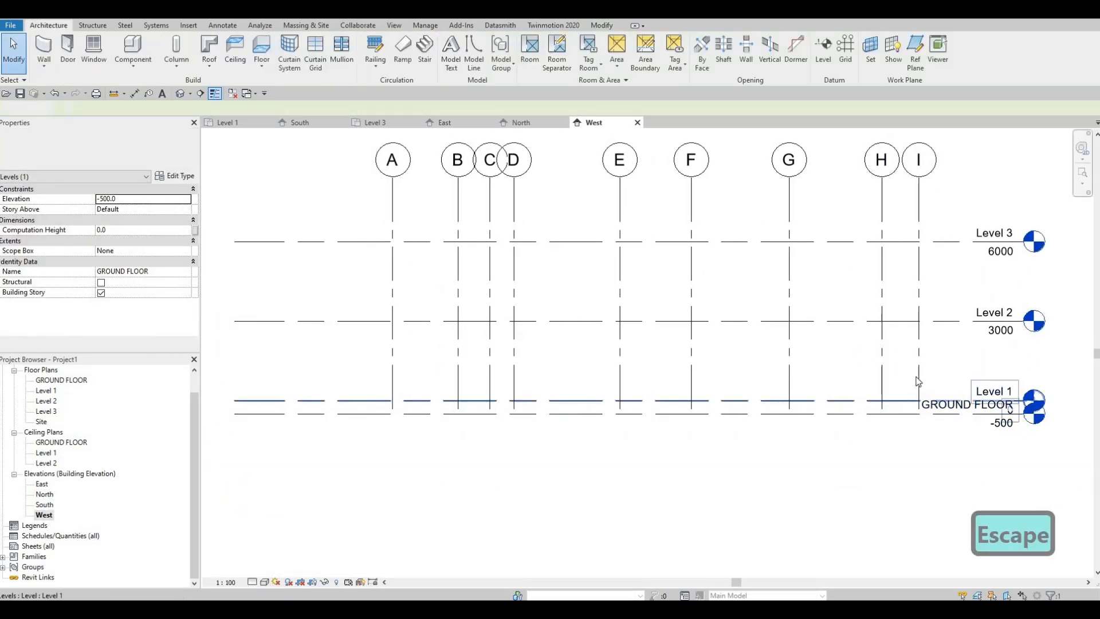
pyautogui.click(916, 407)
pyautogui.moveTo(918, 409); pyautogui.dragTo(918, 433)
pyautogui.press('Escape')
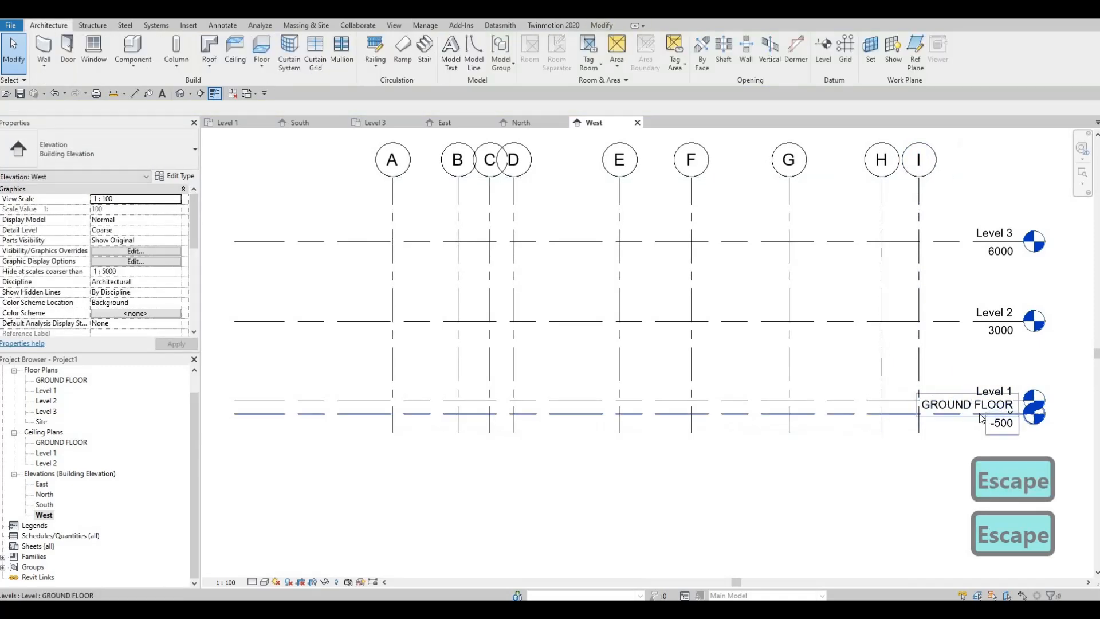
# Offset the GROUND FLOOR level head with an elbow in the West elevation and return to the Level 1 floor plan.
pyautogui.click(988, 417)
pyautogui.moveTo(988, 417); pyautogui.dragTo(928, 440)
pyautogui.press('Escape')
pyautogui.scroll(-1, 829, 380)
pyautogui.moveTo(648, 342); pyautogui.dragTo(567, 332, button='middle')
pyautogui.moveTo(627, 307); pyautogui.dragTo(587, 314, button='middle')
pyautogui.scroll(-2, 544, 315)
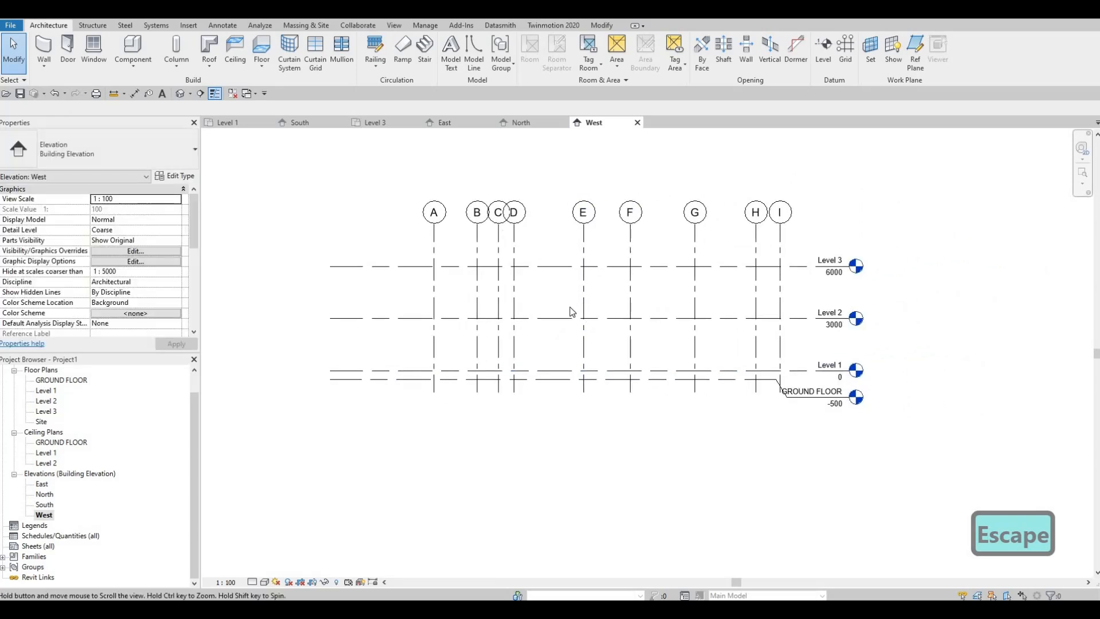
pyautogui.doubleClick(47, 392)
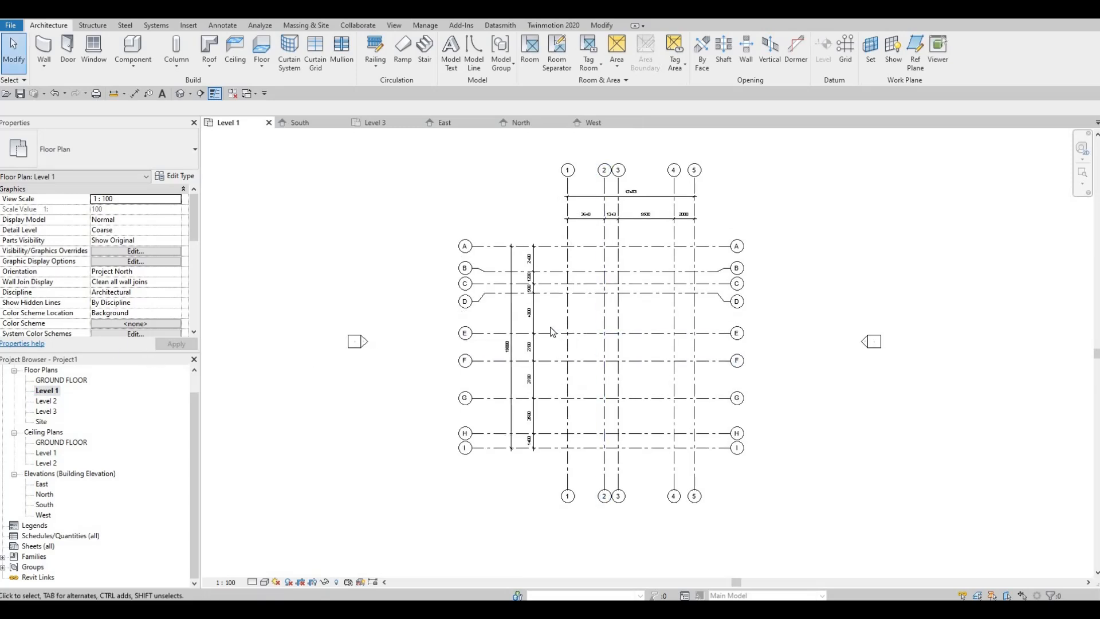
pyautogui.moveTo(577, 333); pyautogui.dragTo(550, 326, button='middle')
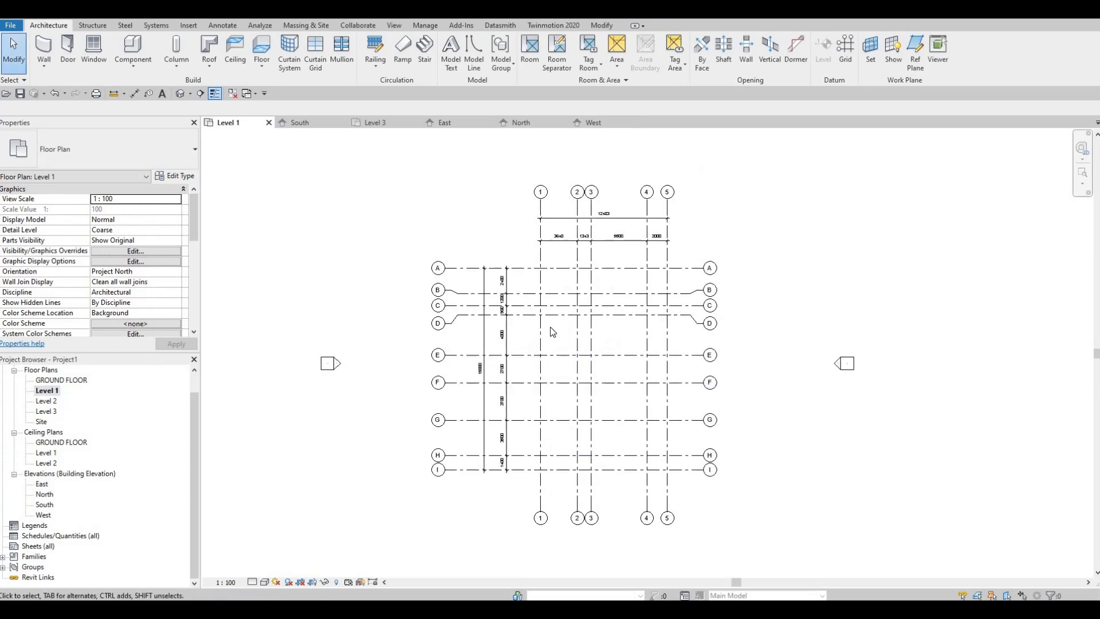
# Start saving the project in the Revit File folder and enter HOUSE as its file name.
pyautogui.click(20, 94)
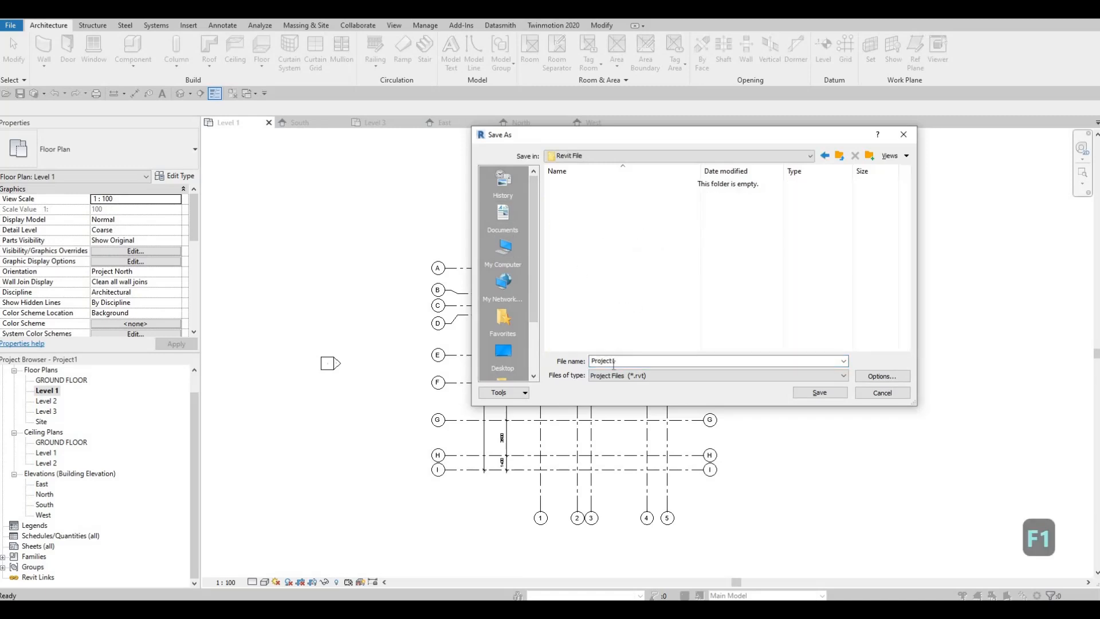
pyautogui.doubleClick(626, 361)
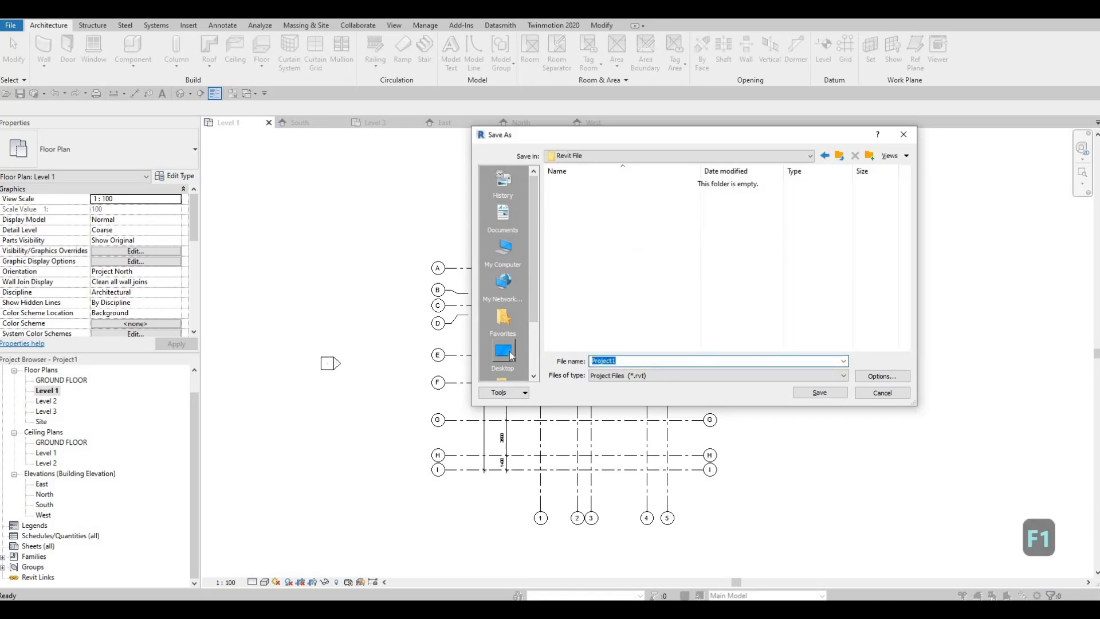
pyautogui.write('HO')
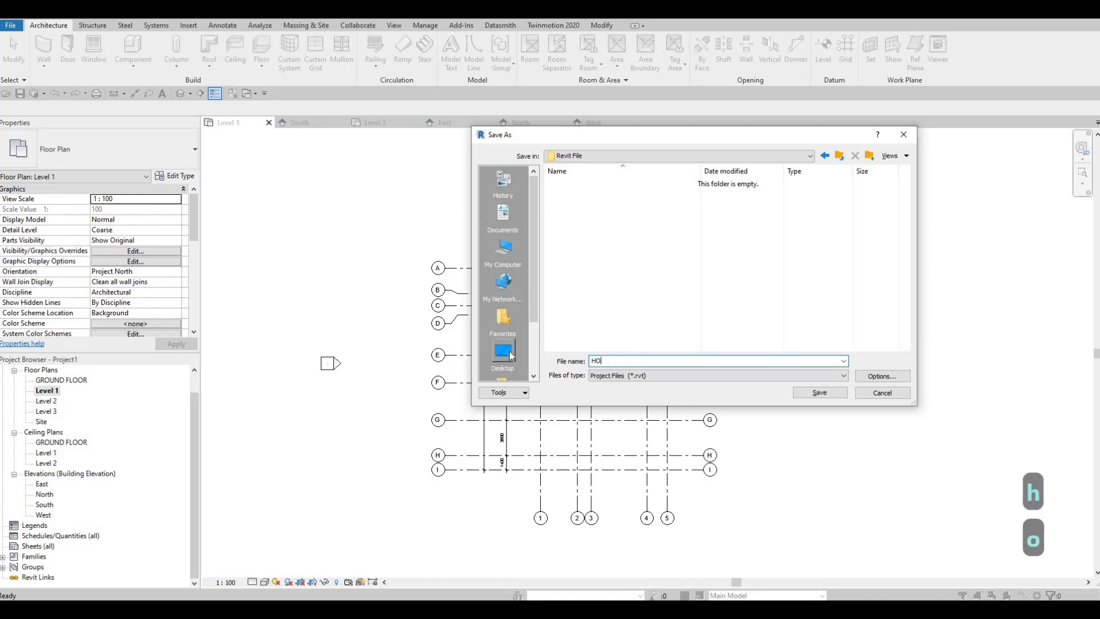
pyautogui.write('USE')
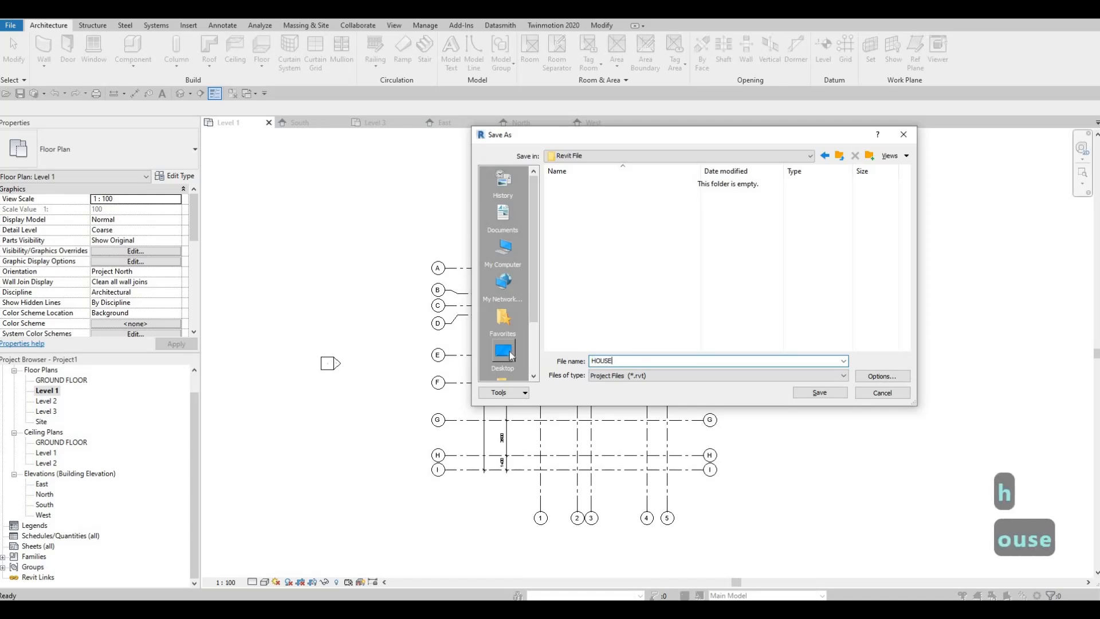
# Set the maximum backups to 10 in the file save options and save the project.
pyautogui.click(887, 381)
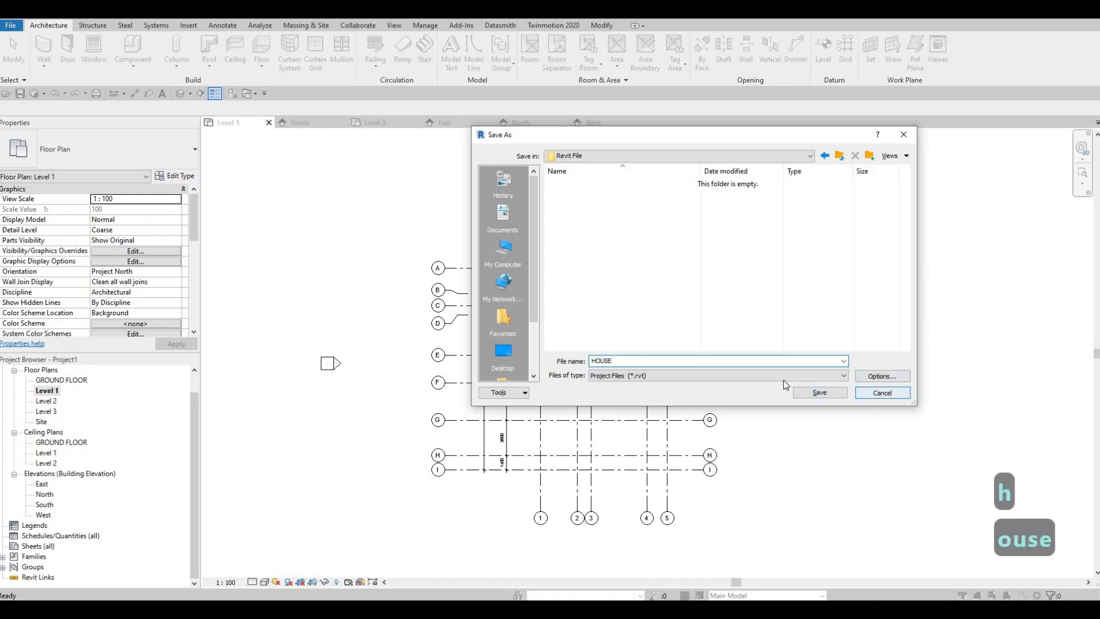
pyautogui.click(890, 379)
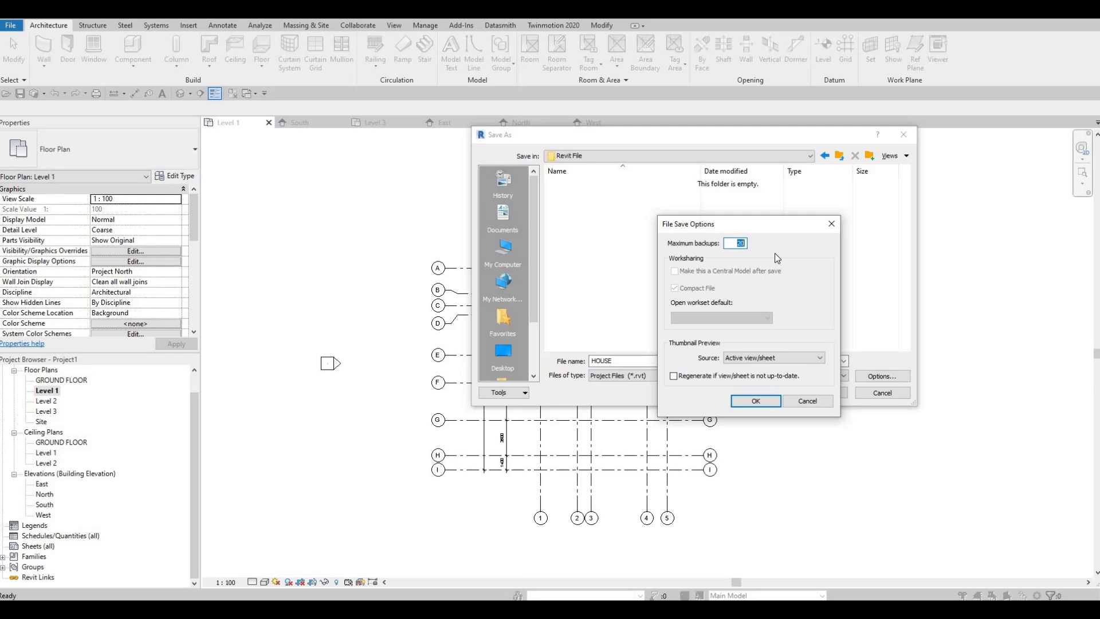
pyautogui.press('F1')
pyautogui.press('F1')
pyautogui.write('10')
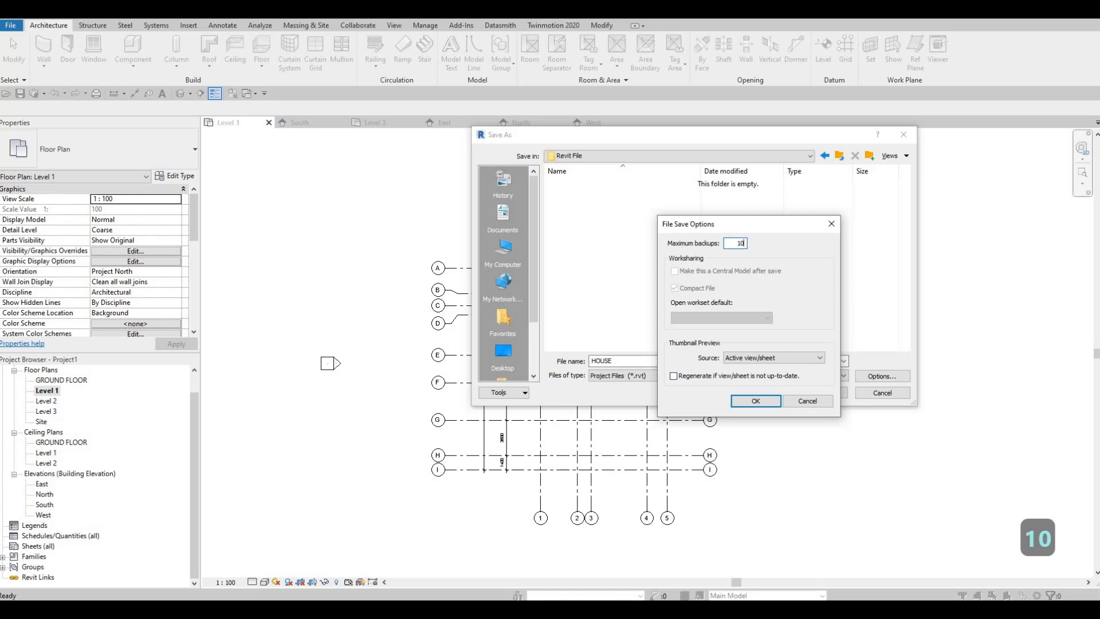
pyautogui.click(757, 402)
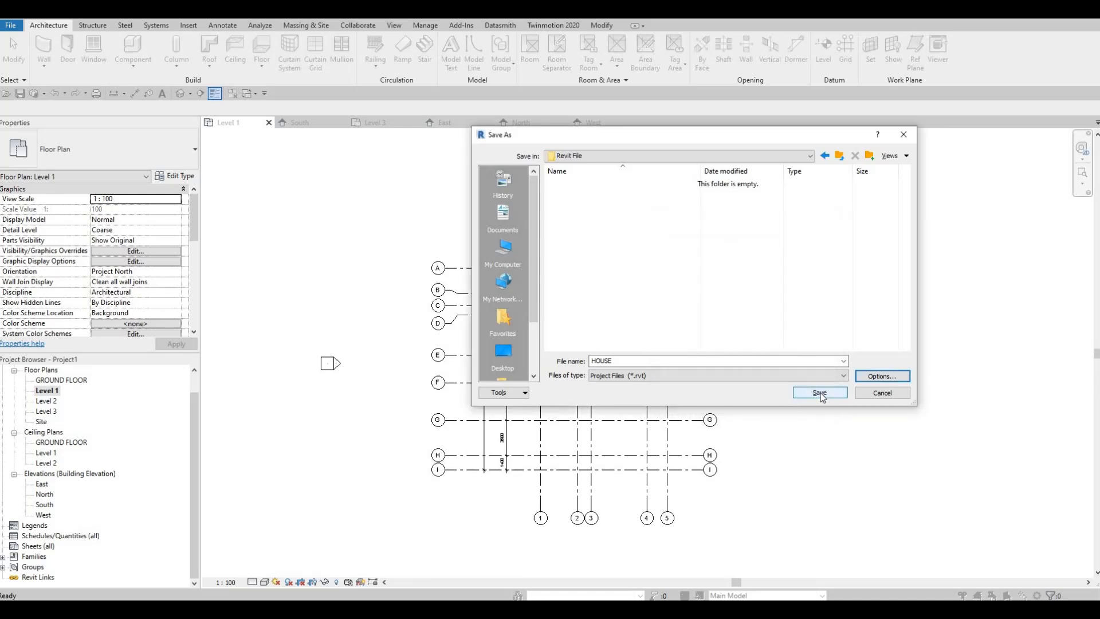
pyautogui.click(820, 392)
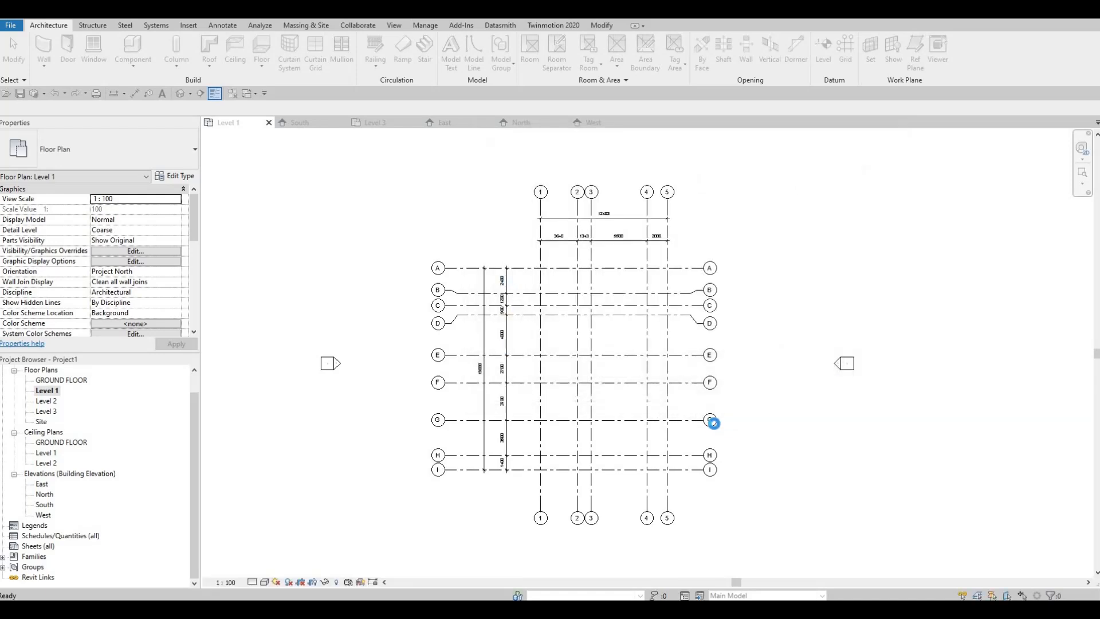
pyautogui.press('F1')
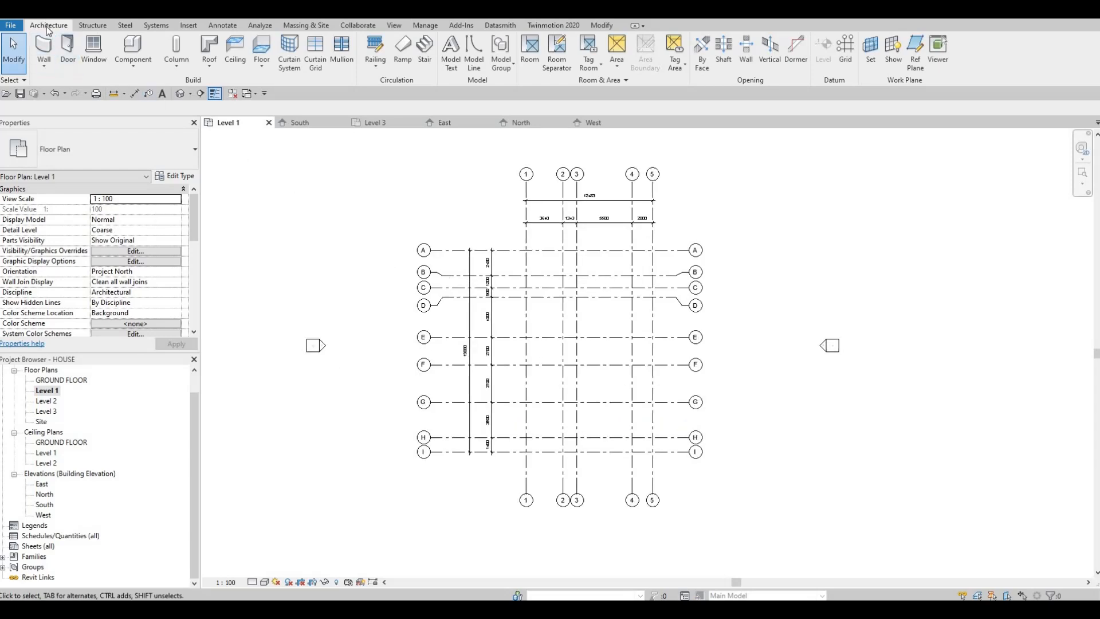
# Start the Wall command and duplicate the Exterior - Brick on Mtl. Stud type as EXTERIOR WALL 1.
pyautogui.click(39, 51)
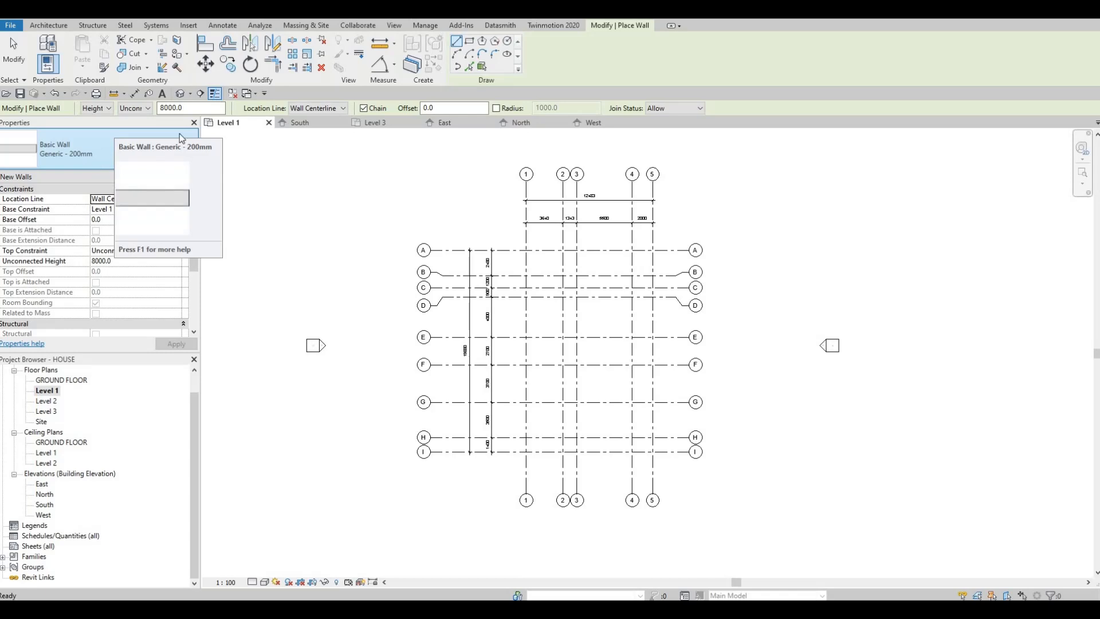
pyautogui.click(195, 159)
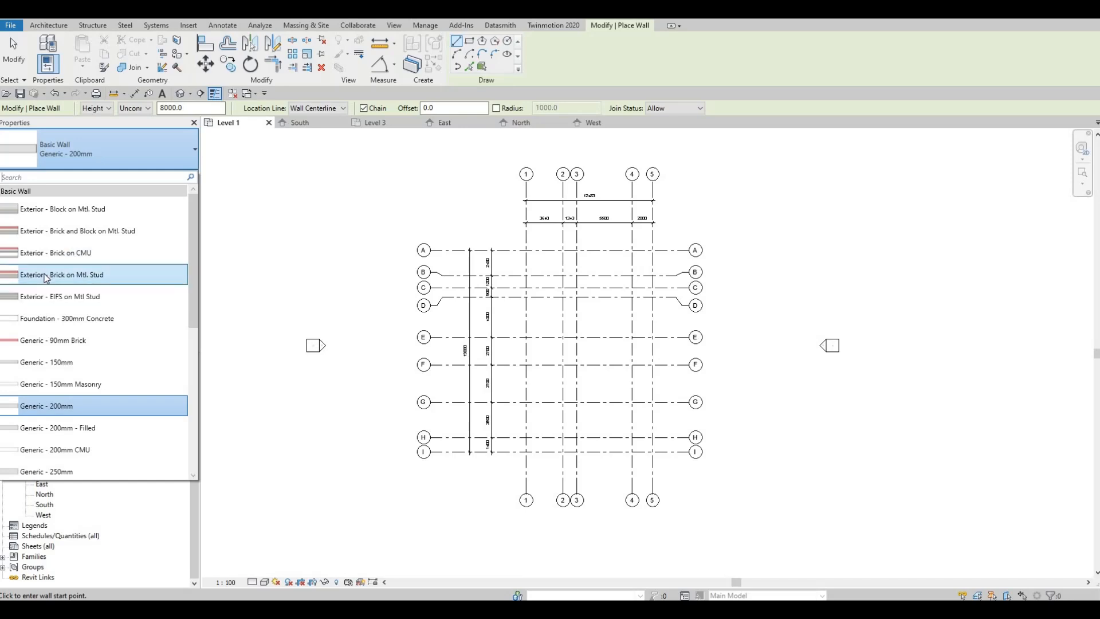
pyautogui.click(185, 282)
pyautogui.click(186, 176)
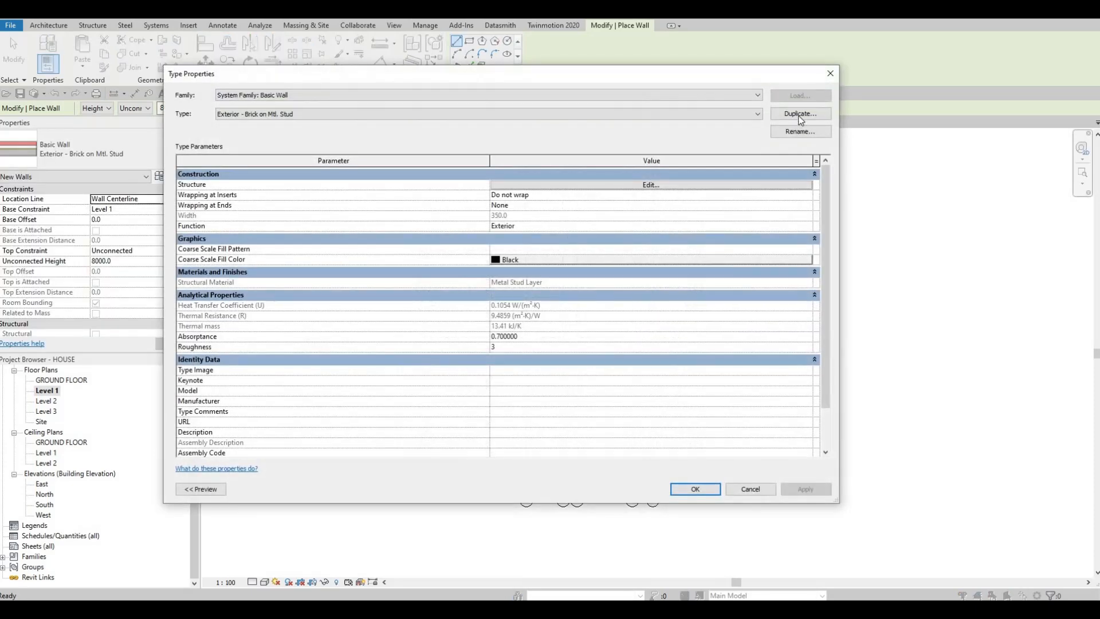
pyautogui.click(800, 114)
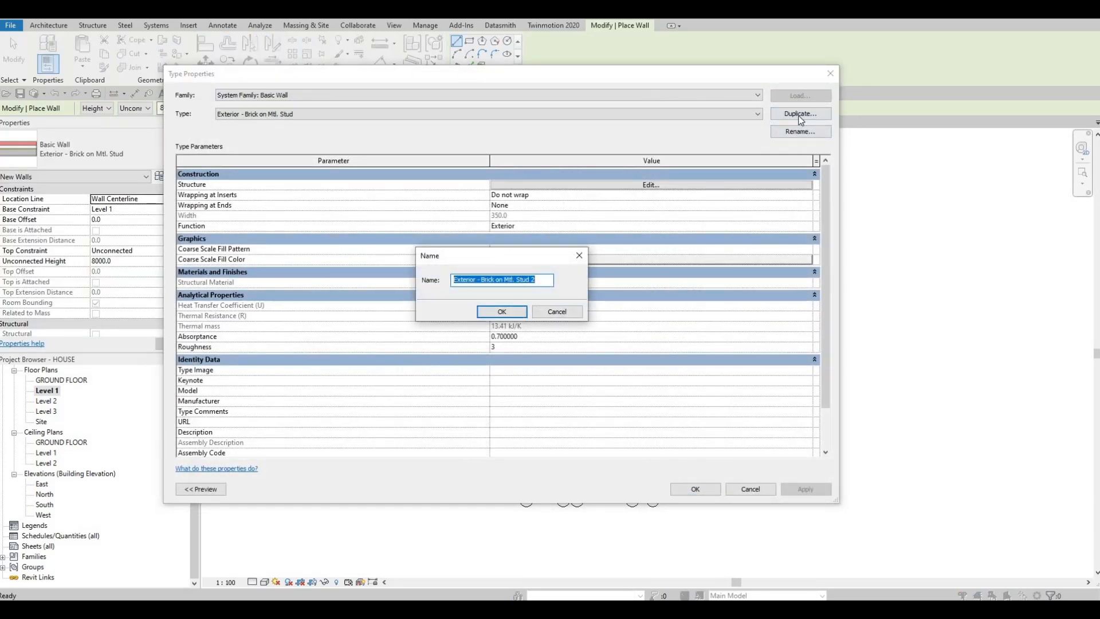
pyautogui.write('E')
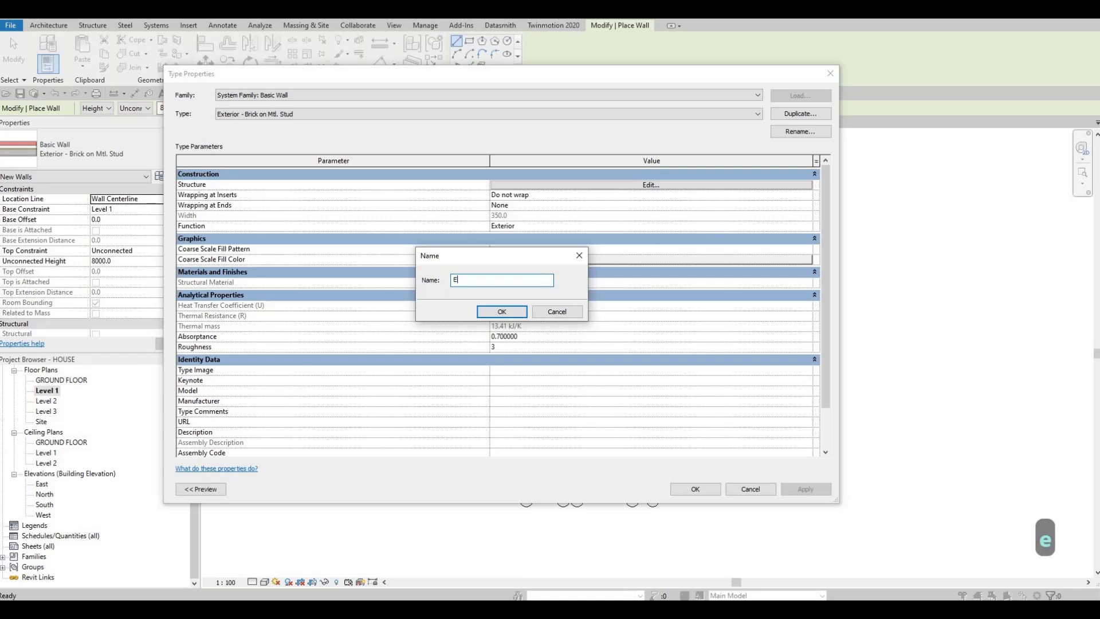
pyautogui.write('XTERIOR WALL 1')
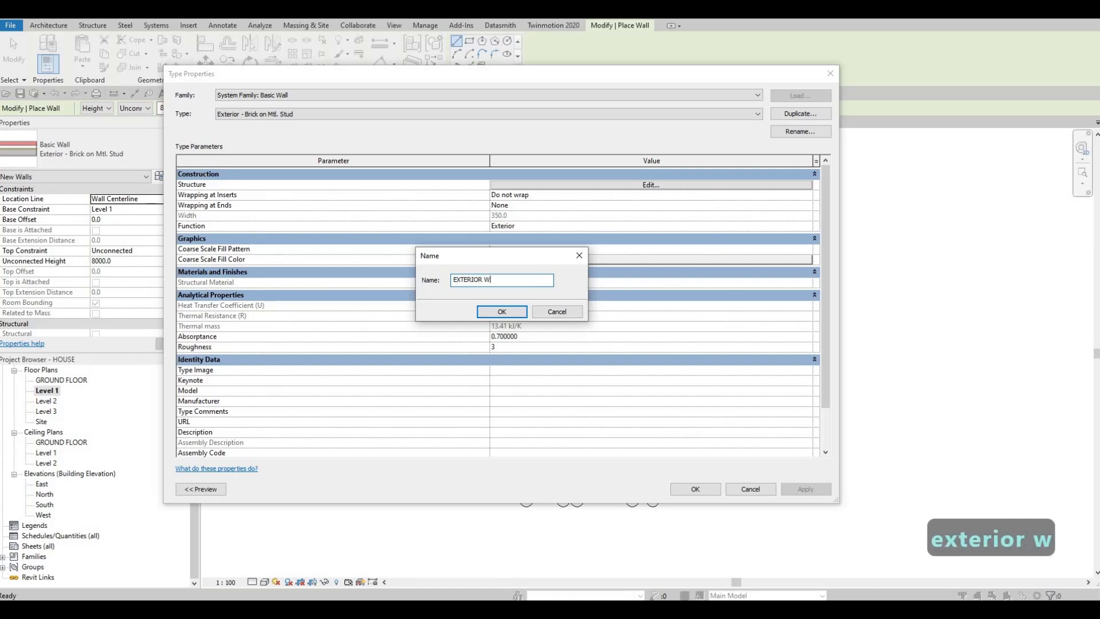
pyautogui.click(501, 311)
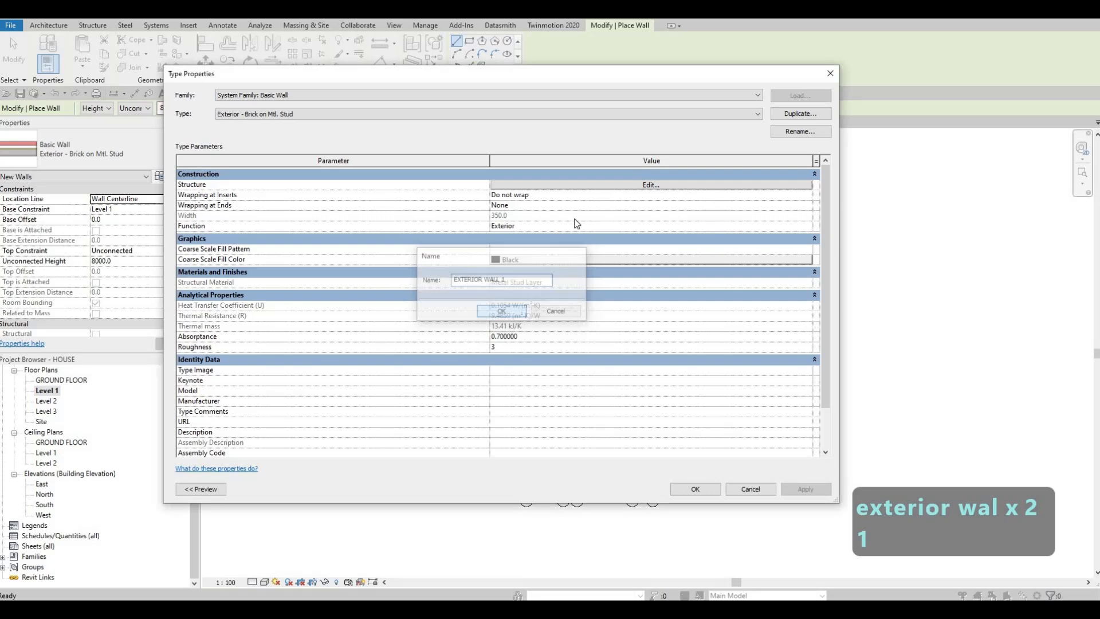
# Edit the EXTERIOR WALL 1 structure and delete all layers outside the core boundaries, leaving only the Structure [1] layer.
pyautogui.click(621, 184)
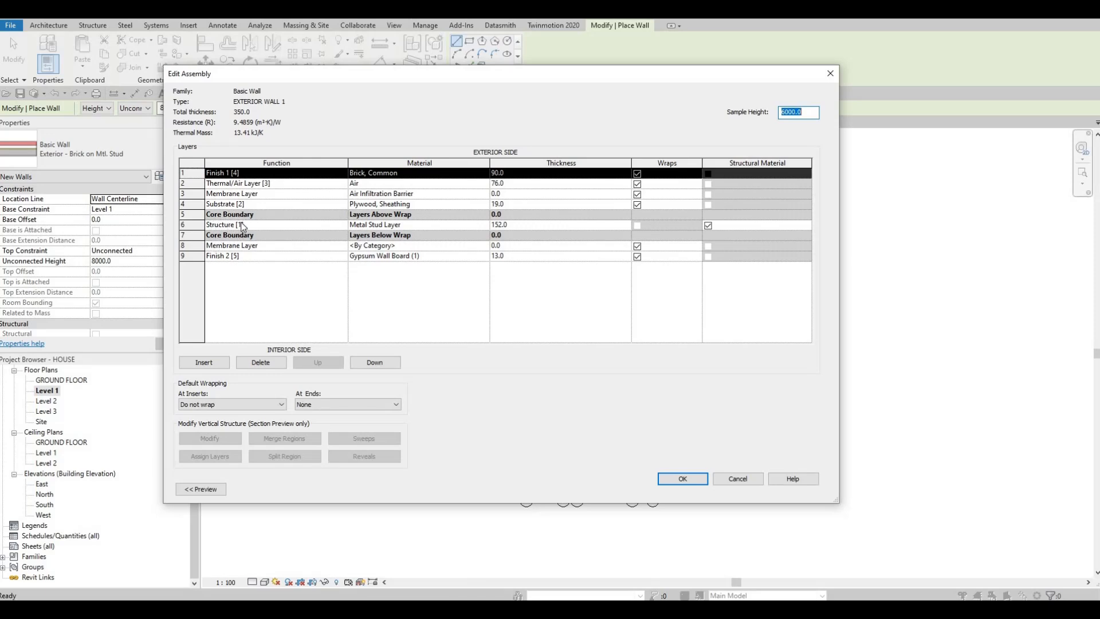
pyautogui.click(268, 366)
pyautogui.click(268, 366)
pyautogui.click(268, 366)
pyautogui.click(269, 366)
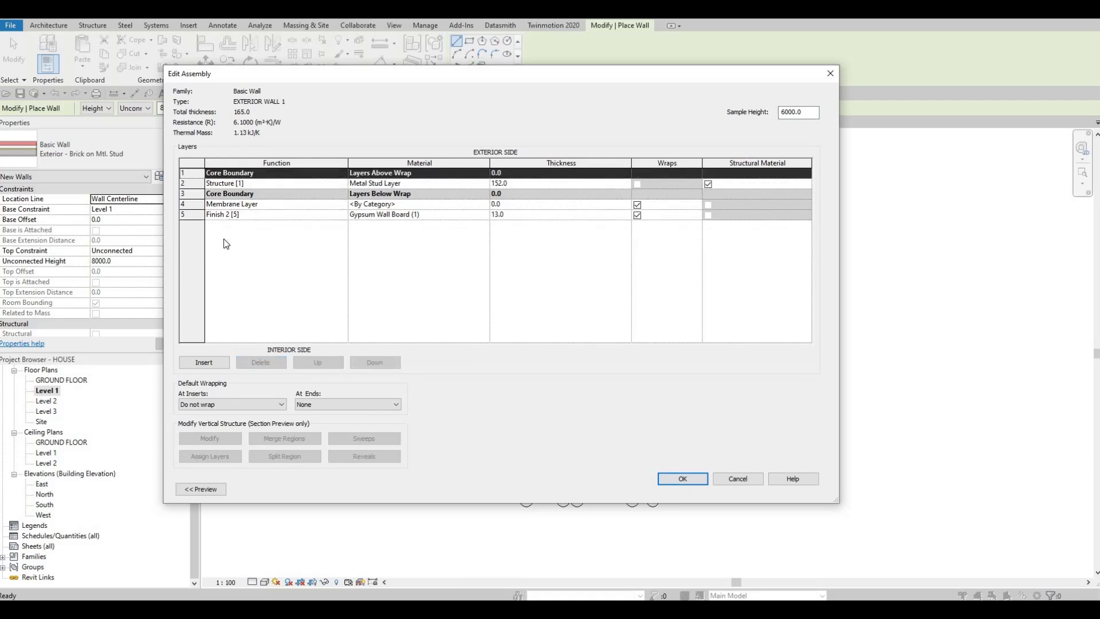
pyautogui.click(250, 205)
pyautogui.click(264, 366)
pyautogui.click(264, 367)
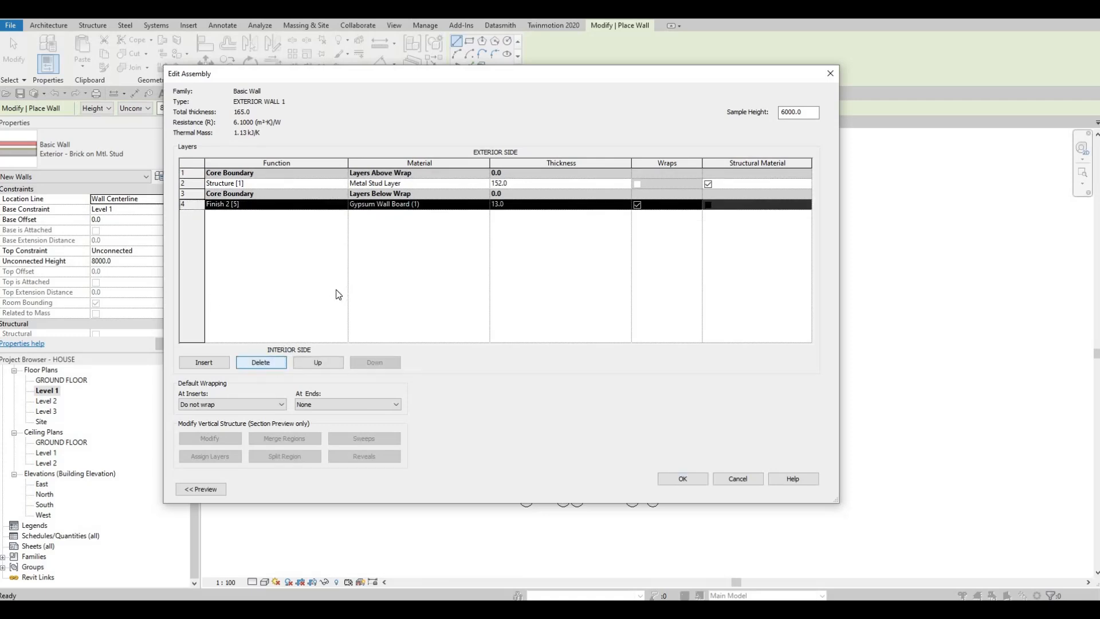
# Set the Structure [1] layer to 200 mm thickness with the Gypsum Wall Board material and accept the wall type.
pyautogui.click(548, 181)
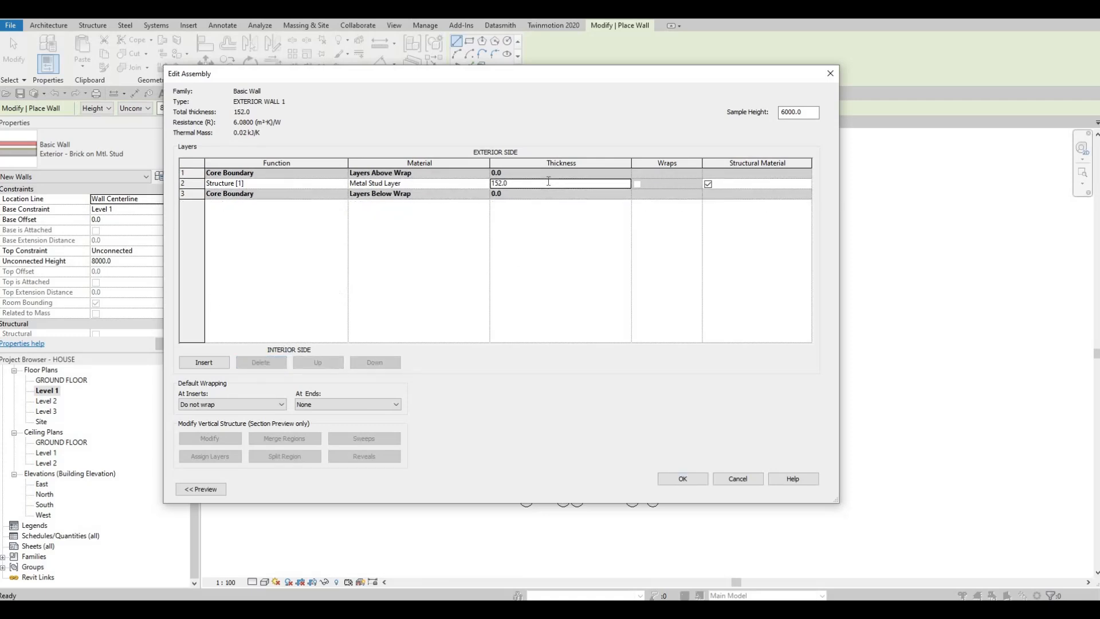
pyautogui.write('200')
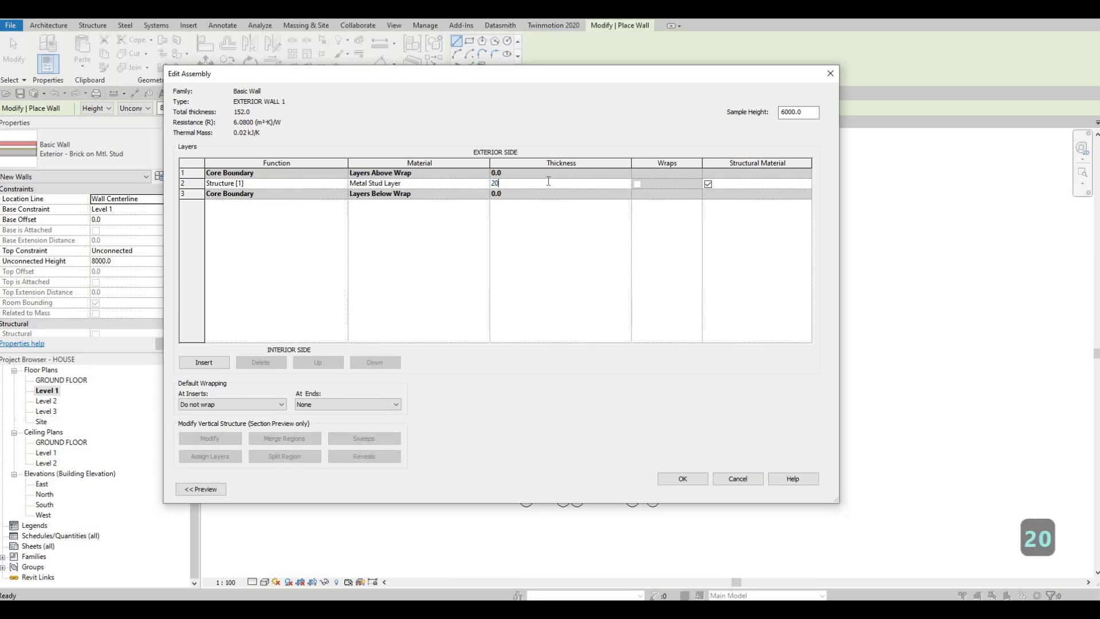
pyautogui.click(486, 186)
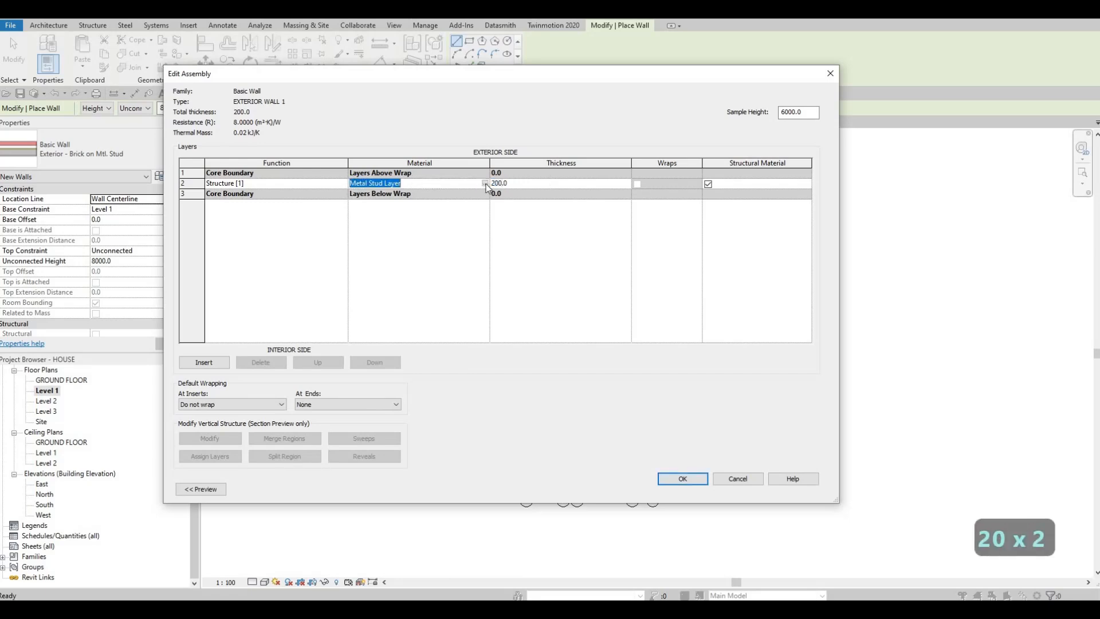
pyautogui.click(484, 183)
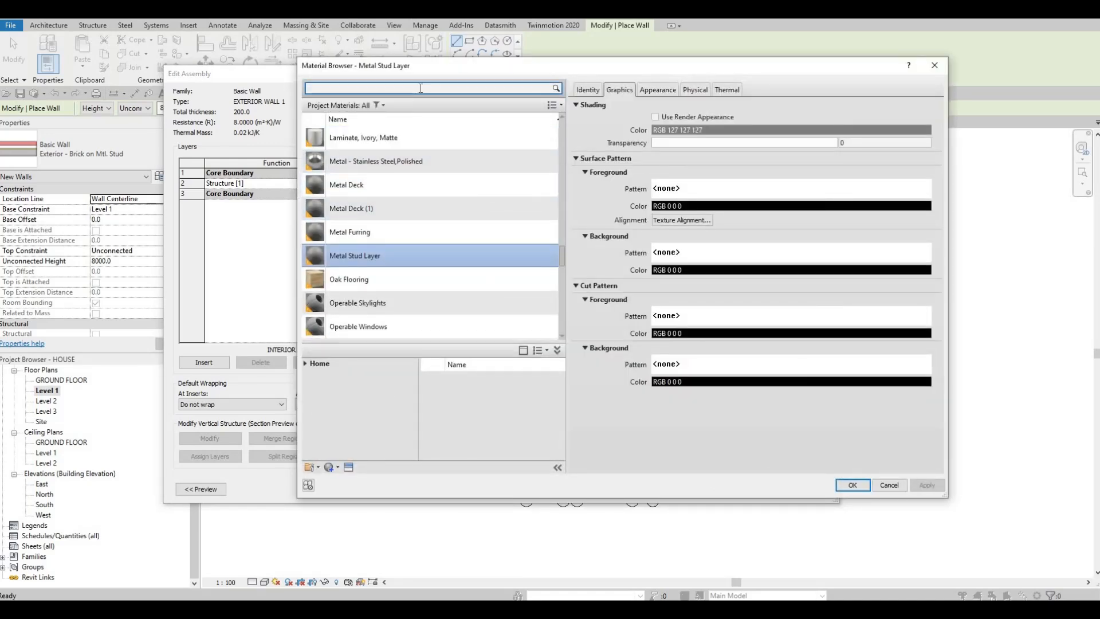
pyautogui.write('GY')
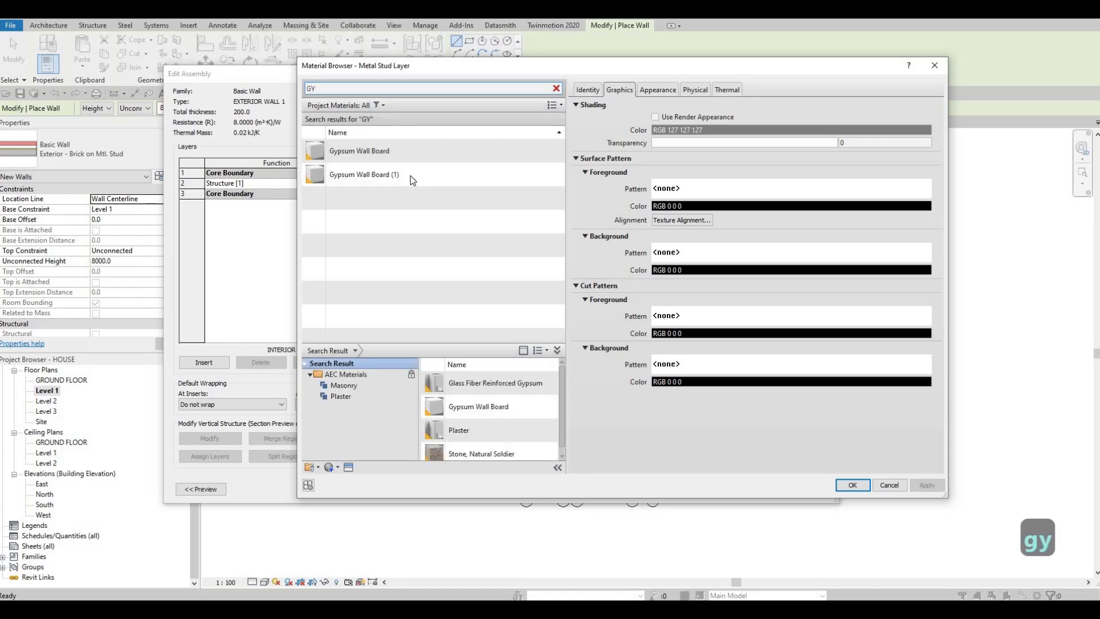
pyautogui.click(393, 151)
pyautogui.click(849, 484)
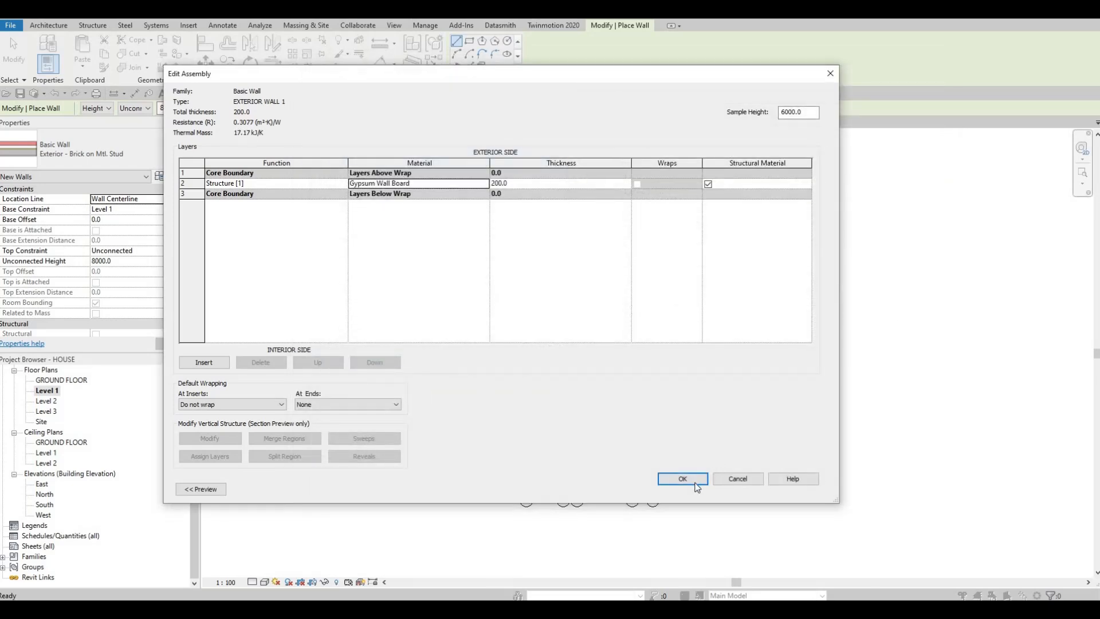
pyautogui.click(695, 481)
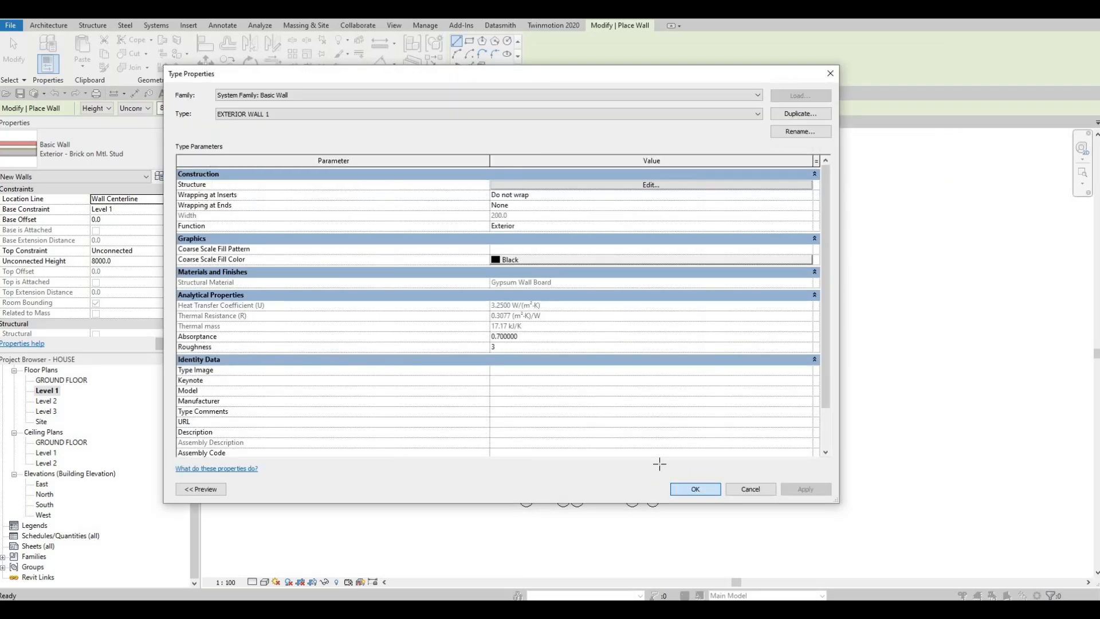
pyautogui.click(694, 490)
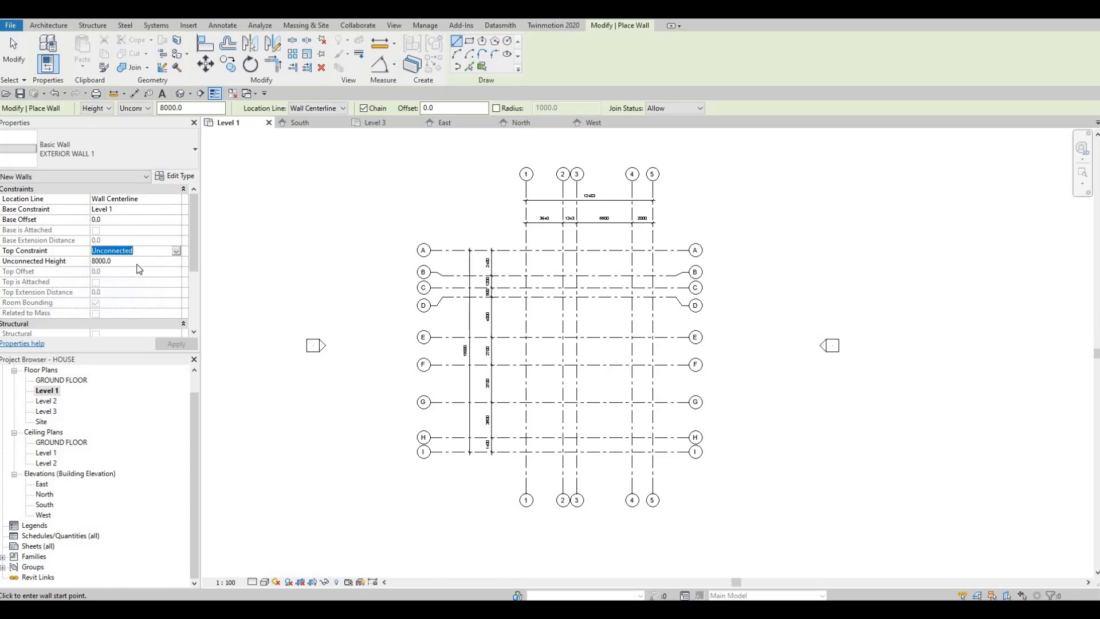
# Set the new wall's top constraint to Up to level: Level 2.
pyautogui.click(176, 252)
pyautogui.click(119, 287)
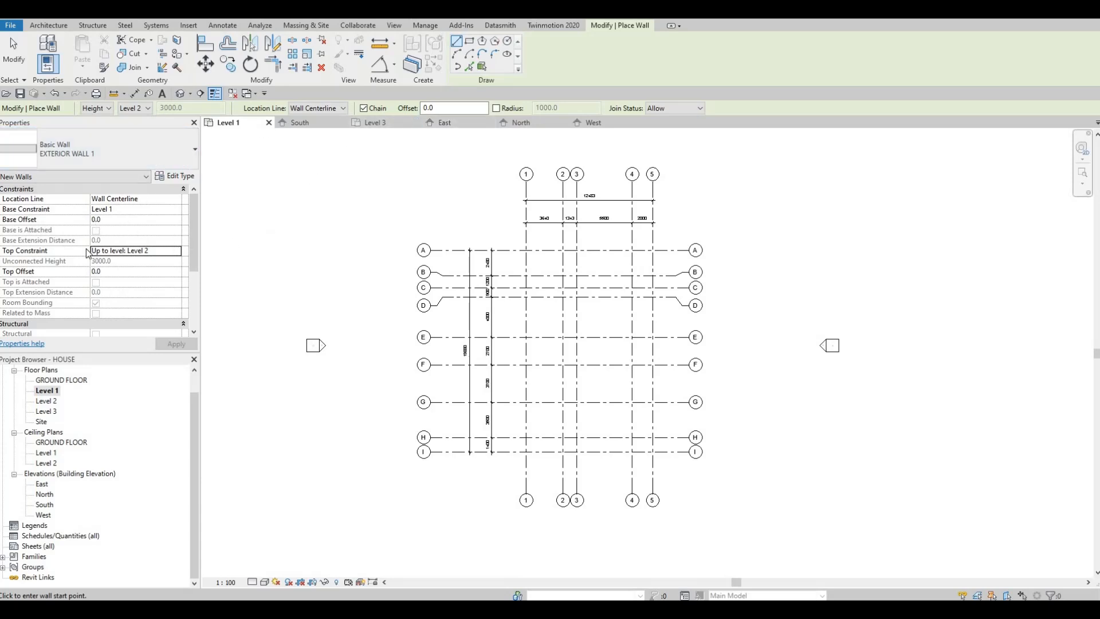
pyautogui.scroll(-2, 112, 252)
pyautogui.scroll(2, 98, 267)
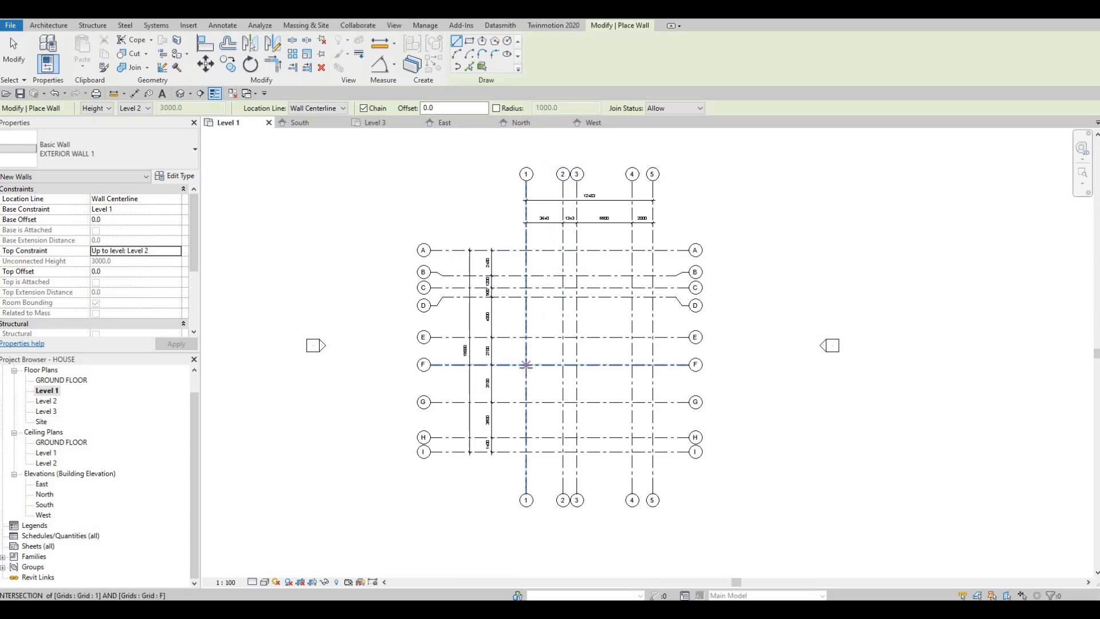
# Draw the first EXTERIOR WALL 1 segment along grid A from grid 1 to grid 5.
pyautogui.moveTo(575, 362); pyautogui.dragTo(582, 329, button='middle')
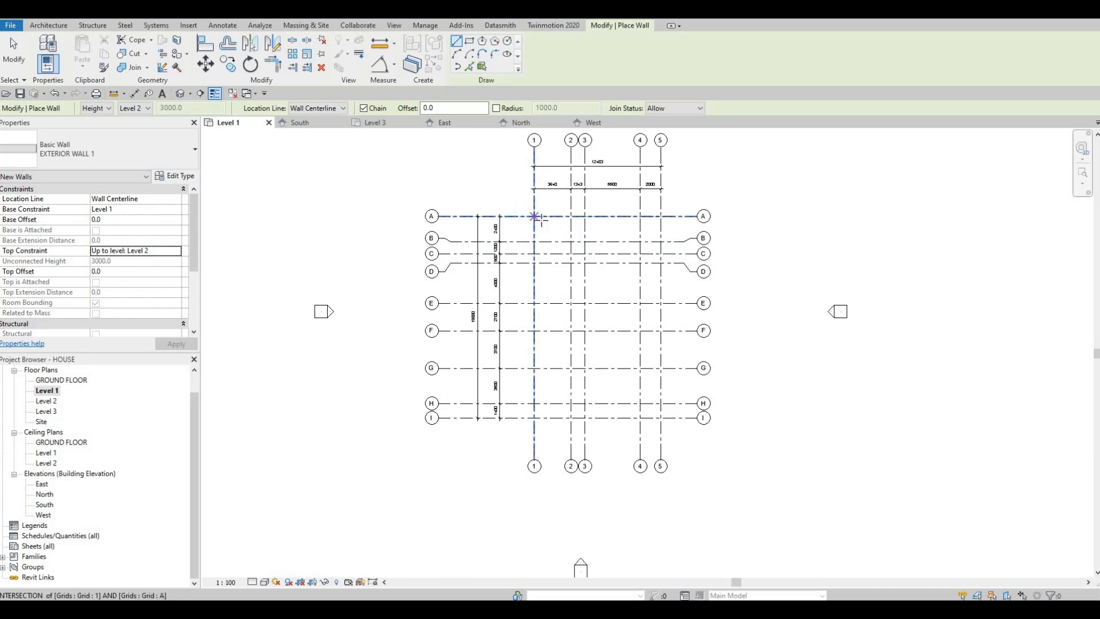
pyautogui.moveTo(541, 224); pyautogui.dragTo(529, 271, button='middle')
pyautogui.scroll(3, 529, 272)
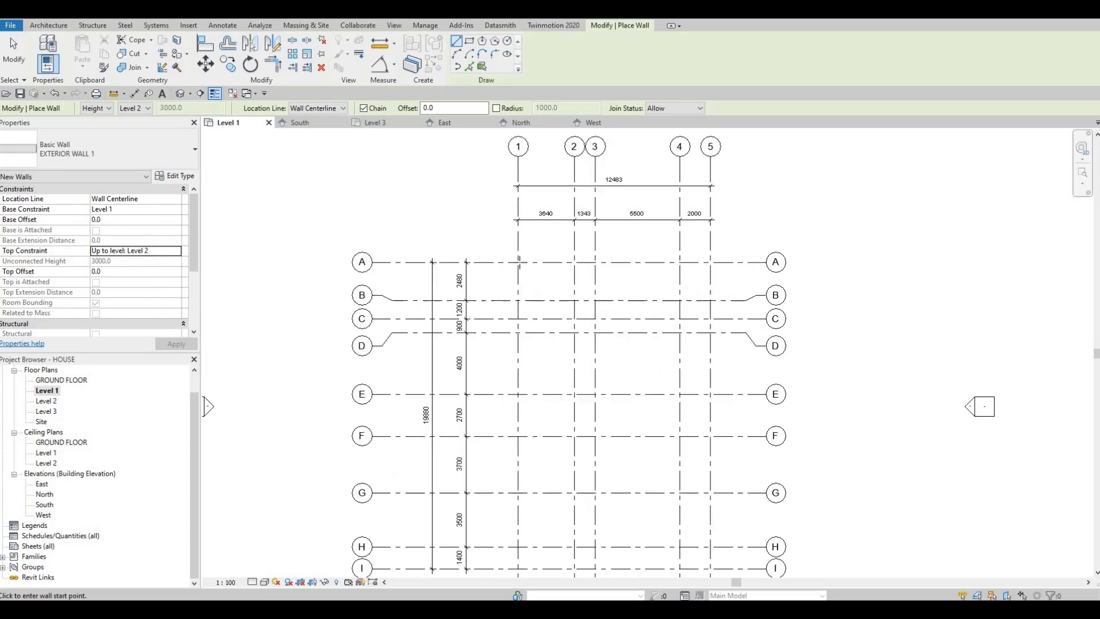
pyautogui.click(518, 261)
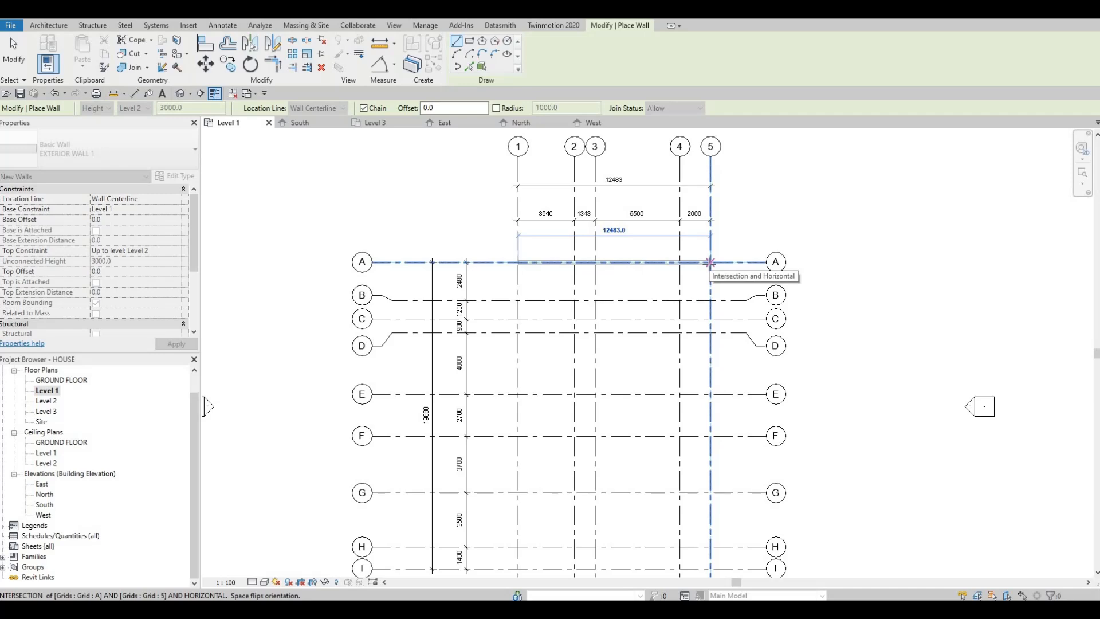
pyautogui.click(710, 262)
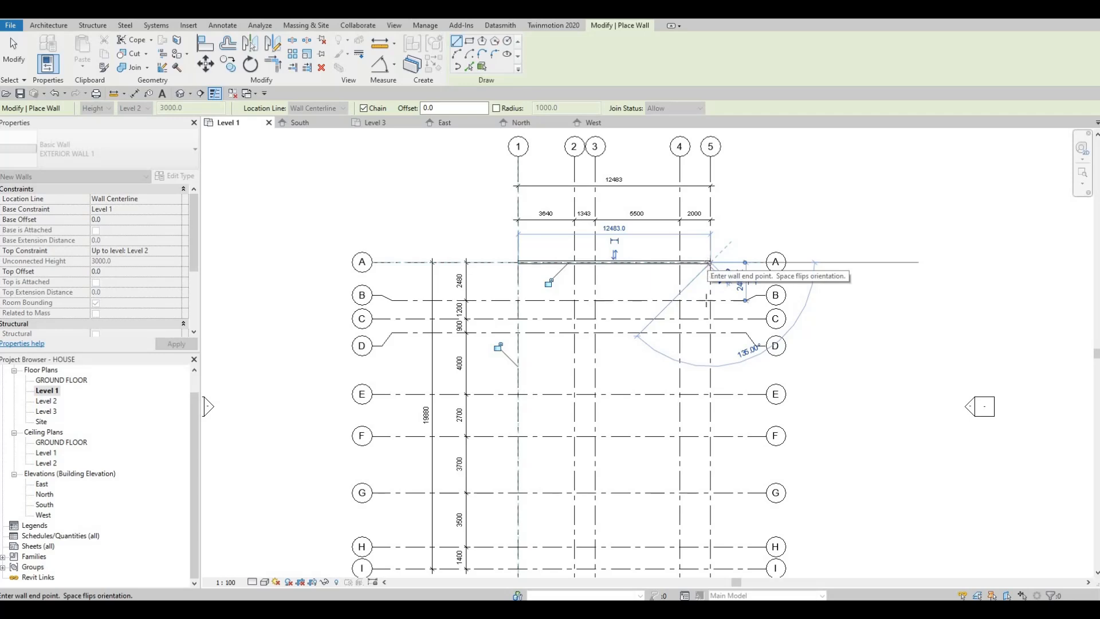
# Continue the wall chain along grid 5 to grid G, along grid G to grid 3, and along grid 3 to grid I.
pyautogui.moveTo(714, 361); pyautogui.dragTo(703, 251, button='middle')
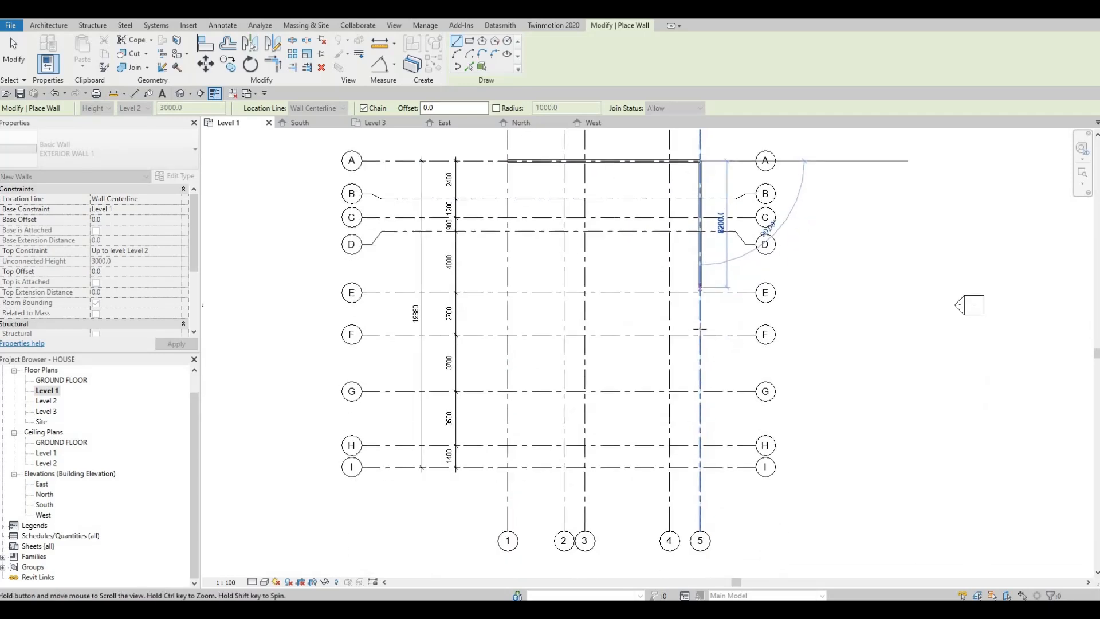
pyautogui.click(699, 382)
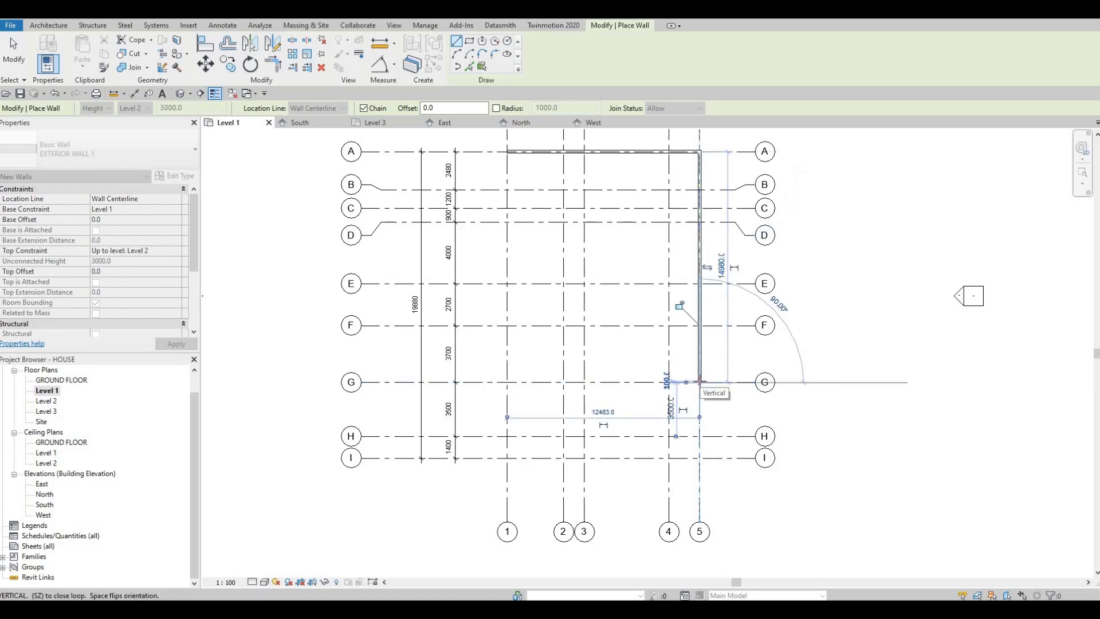
pyautogui.click(584, 382)
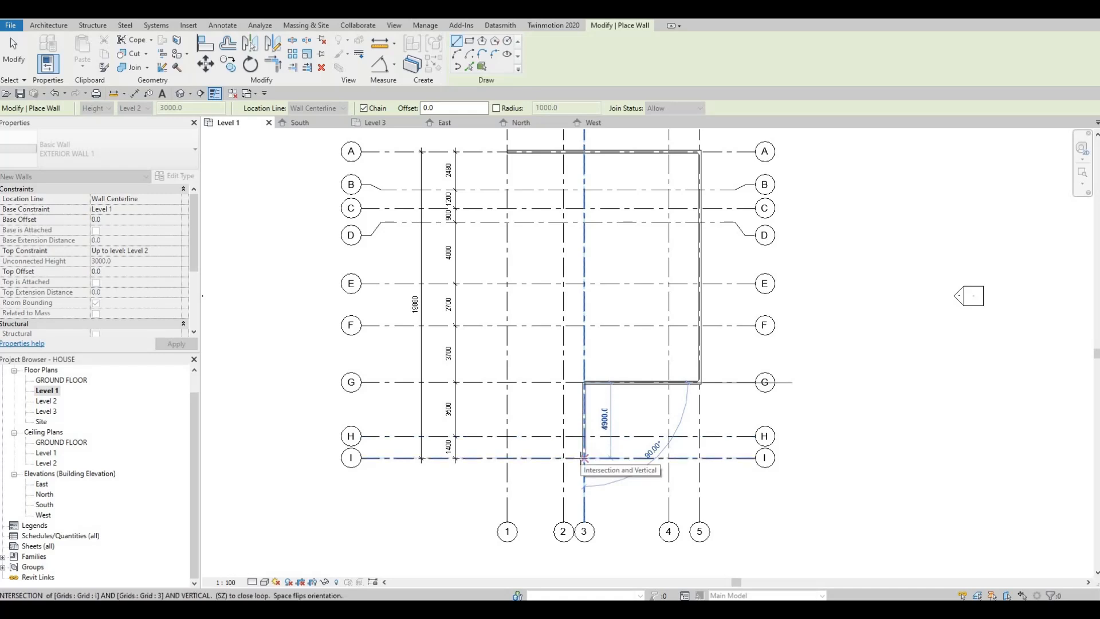
pyautogui.click(584, 458)
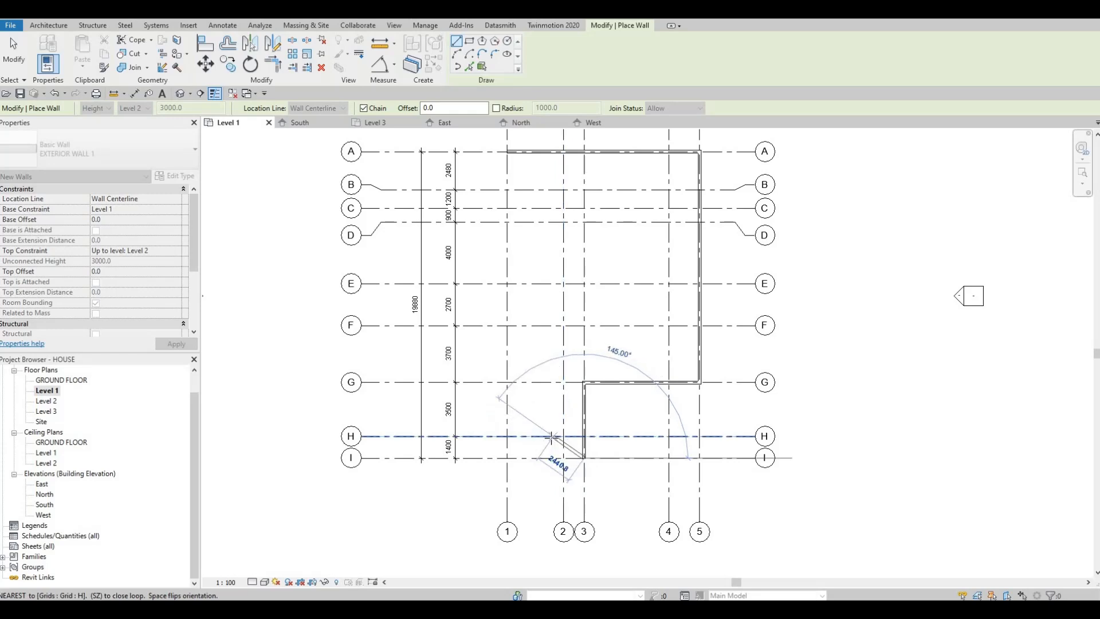
pyautogui.press('Escape')
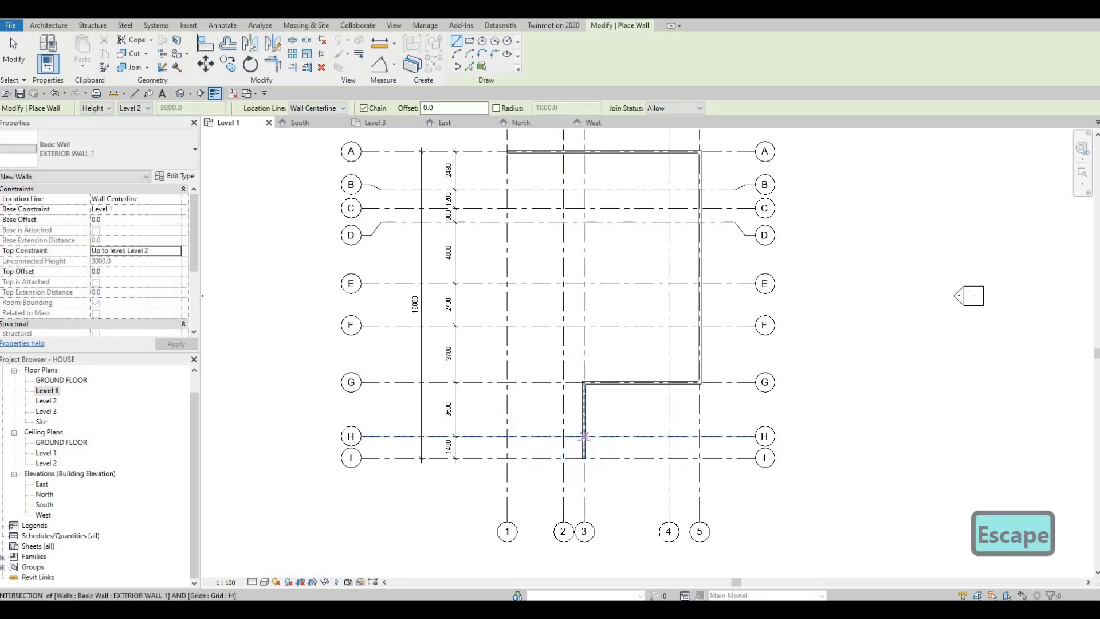
# Draw a 3000 mm wall along grid H from grid 3 toward grid 1, and continue it perpendicularly to grid I.
pyautogui.click(576, 438)
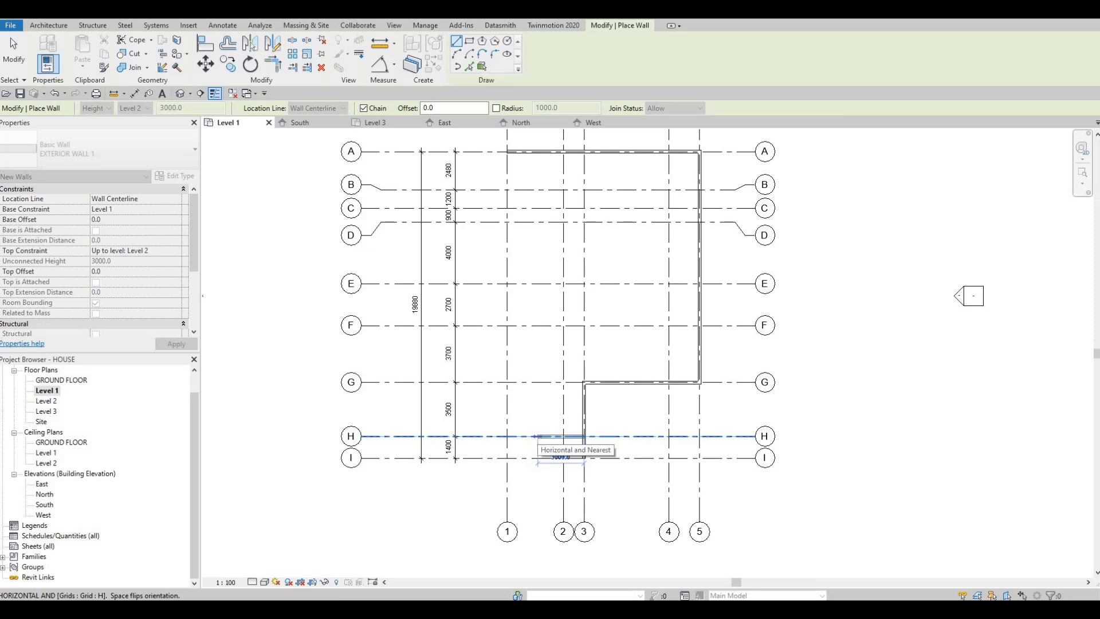
pyautogui.write('3000')
pyautogui.press('Return')
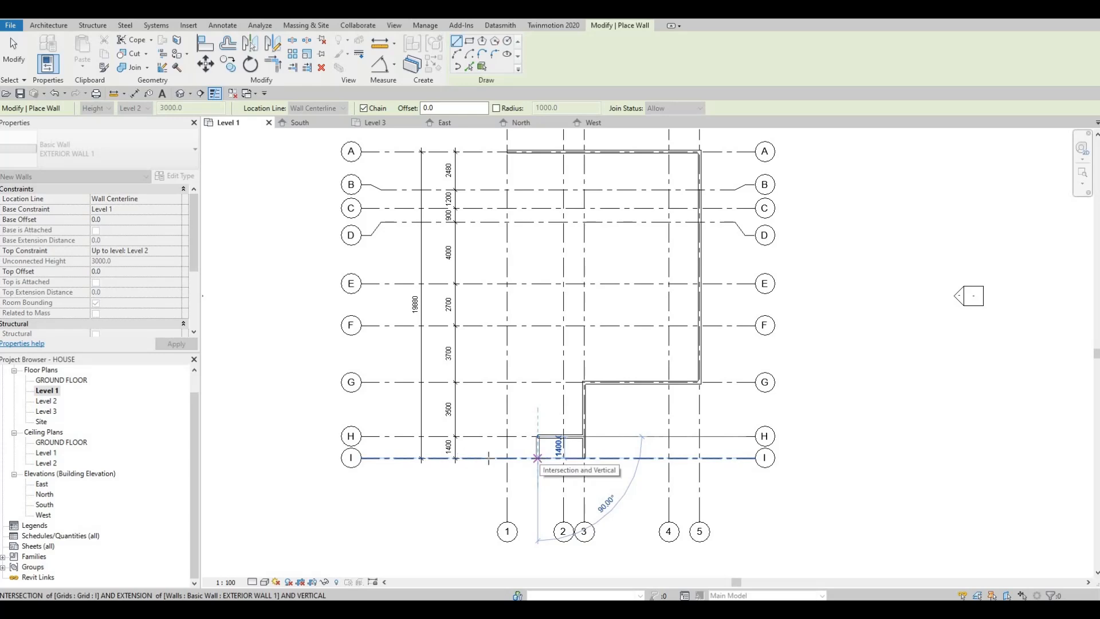
pyautogui.click(537, 458)
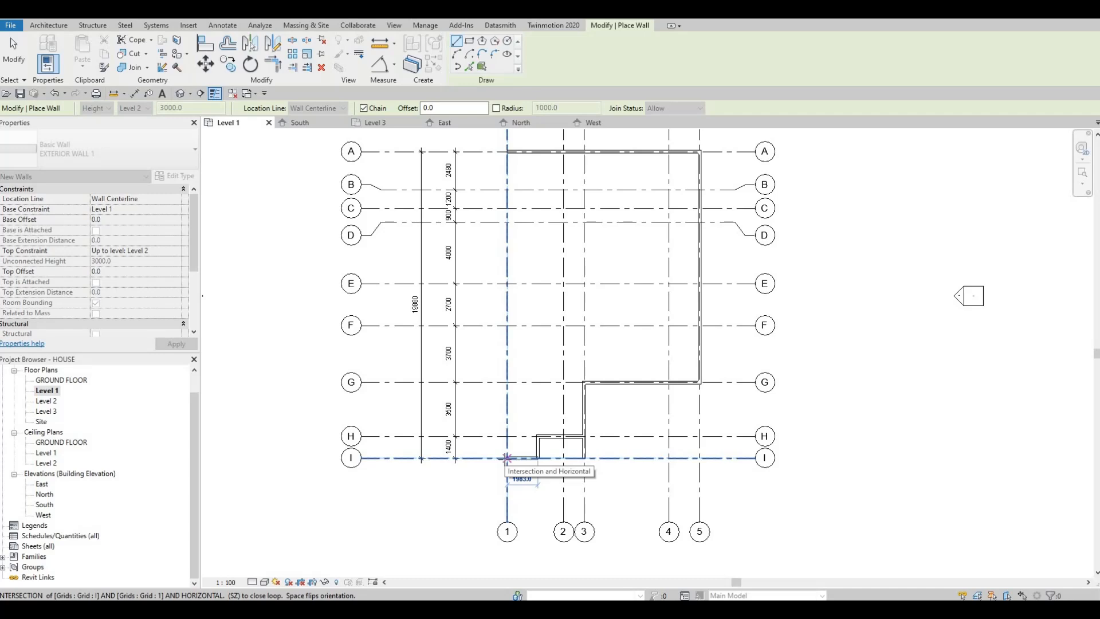
# Close the exterior outline with walls along grid I to grid 1 and along grid 1 up to grid A.
pyautogui.click(507, 458)
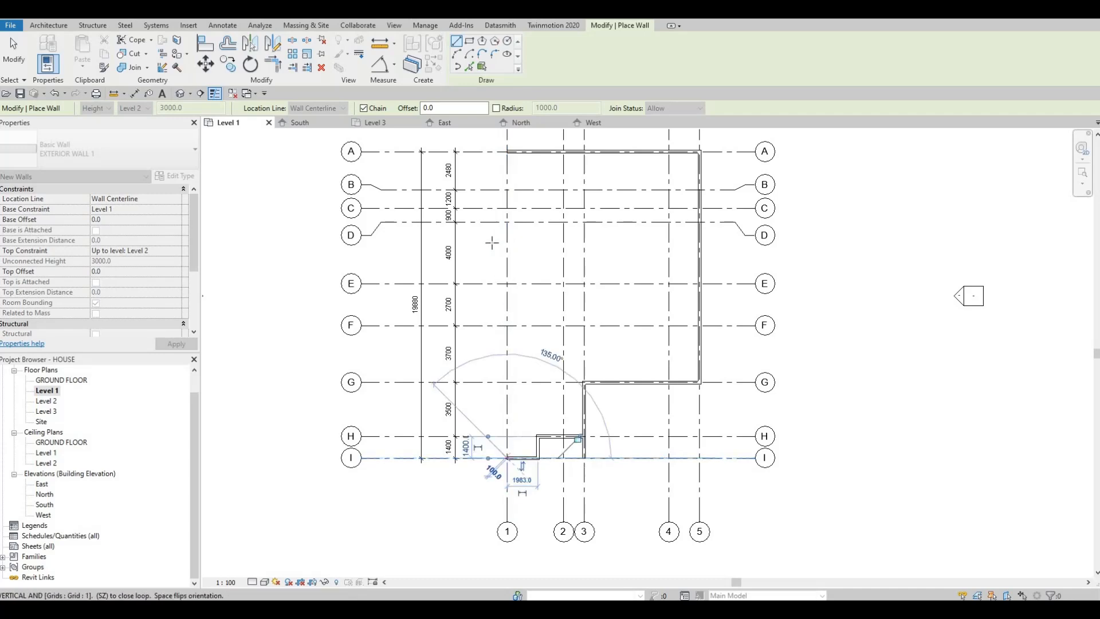
pyautogui.click(506, 152)
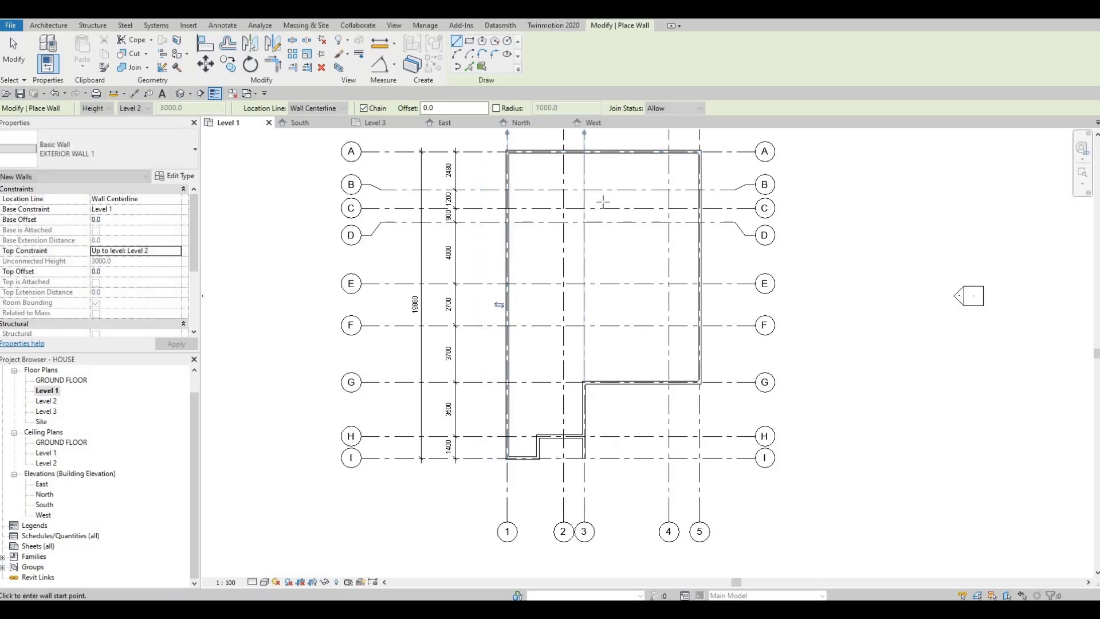
pyautogui.press('Escape')
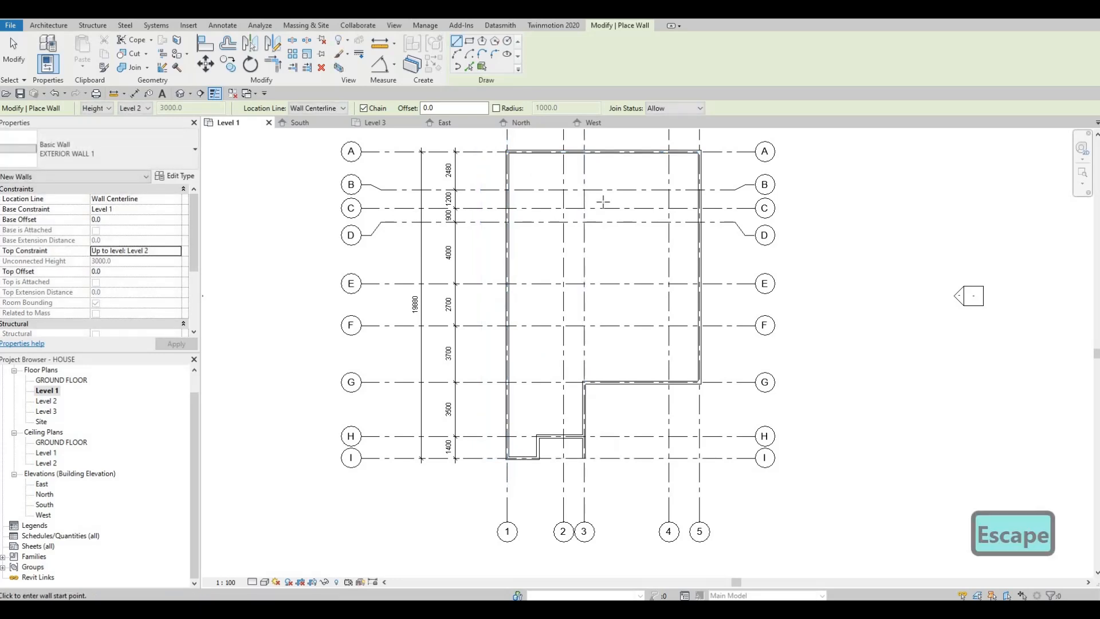
pyautogui.press('Escape')
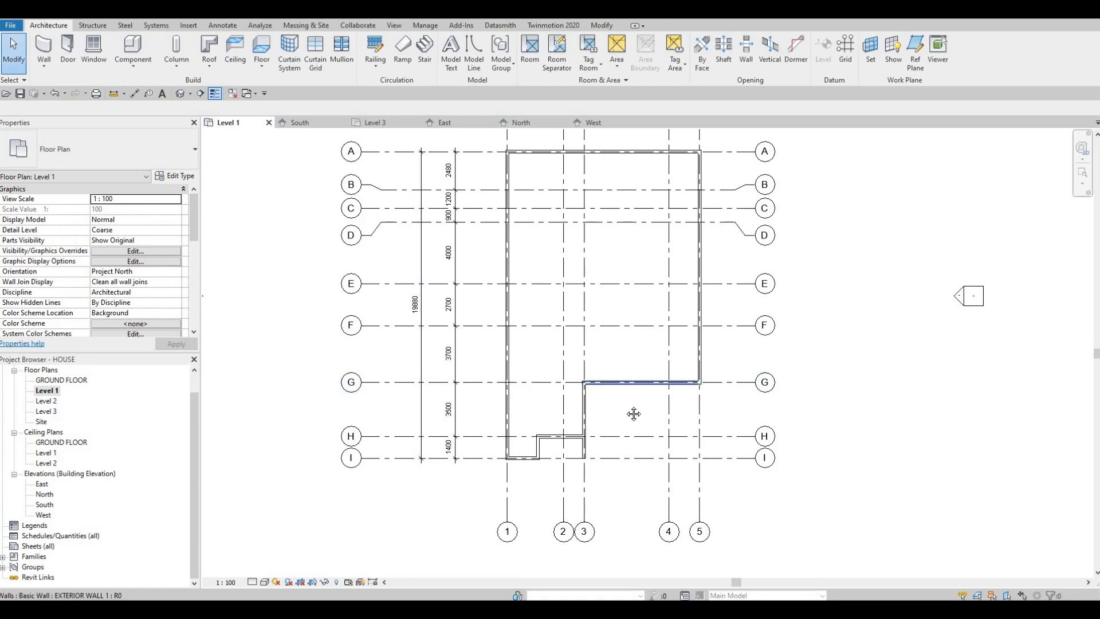
pyautogui.moveTo(620, 406); pyautogui.dragTo(617, 437, button='middle')
pyautogui.scroll(-1, 617, 436)
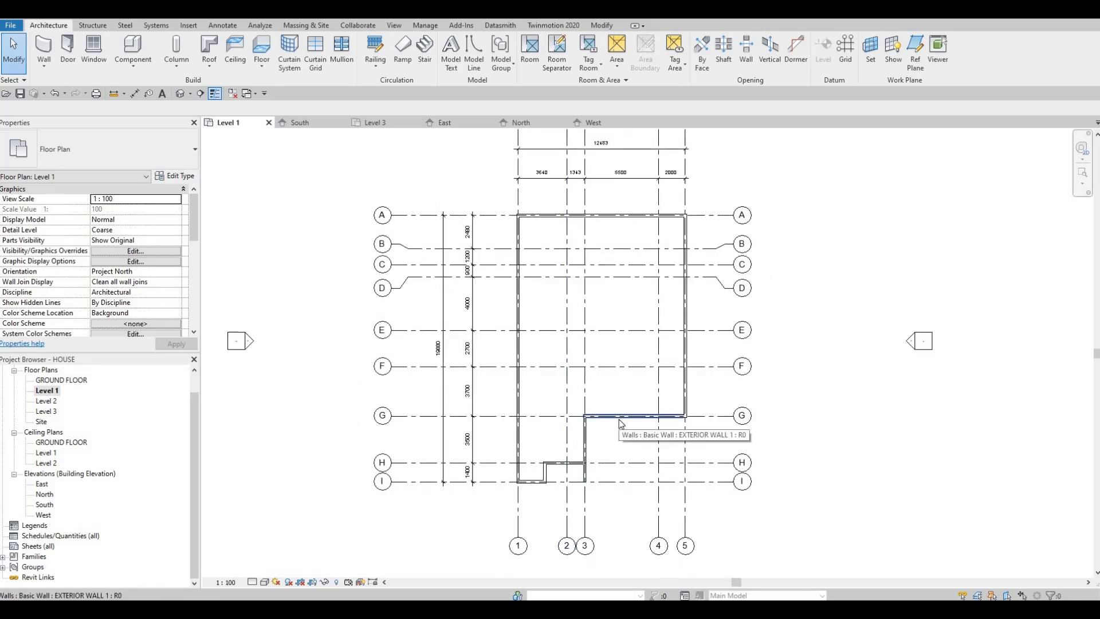
pyautogui.click(621, 432)
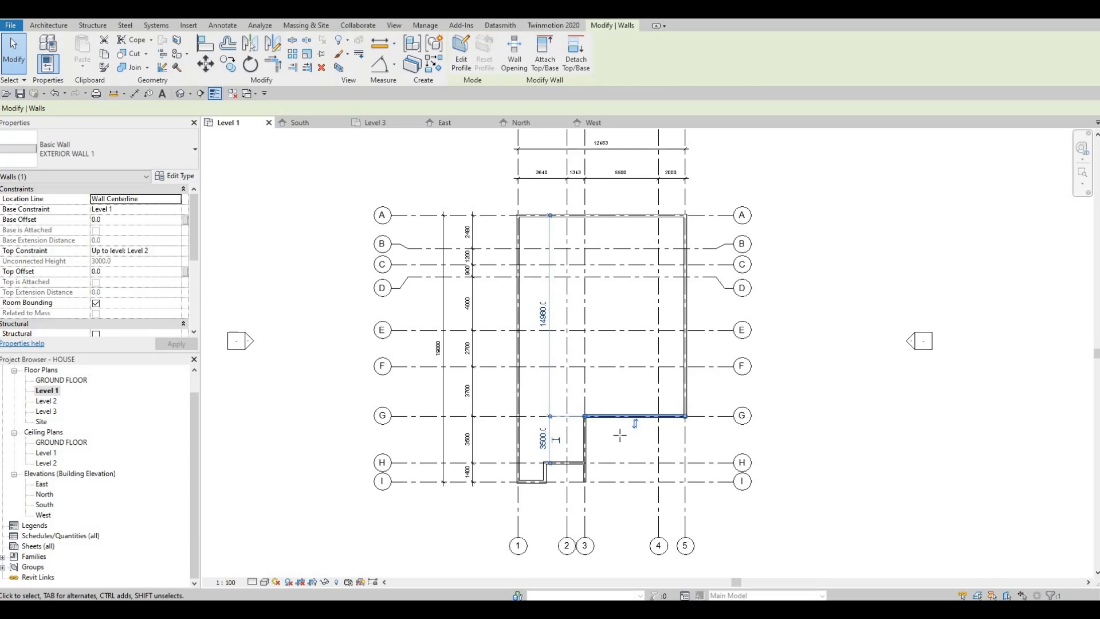
pyautogui.press('c')
pyautogui.press('s')
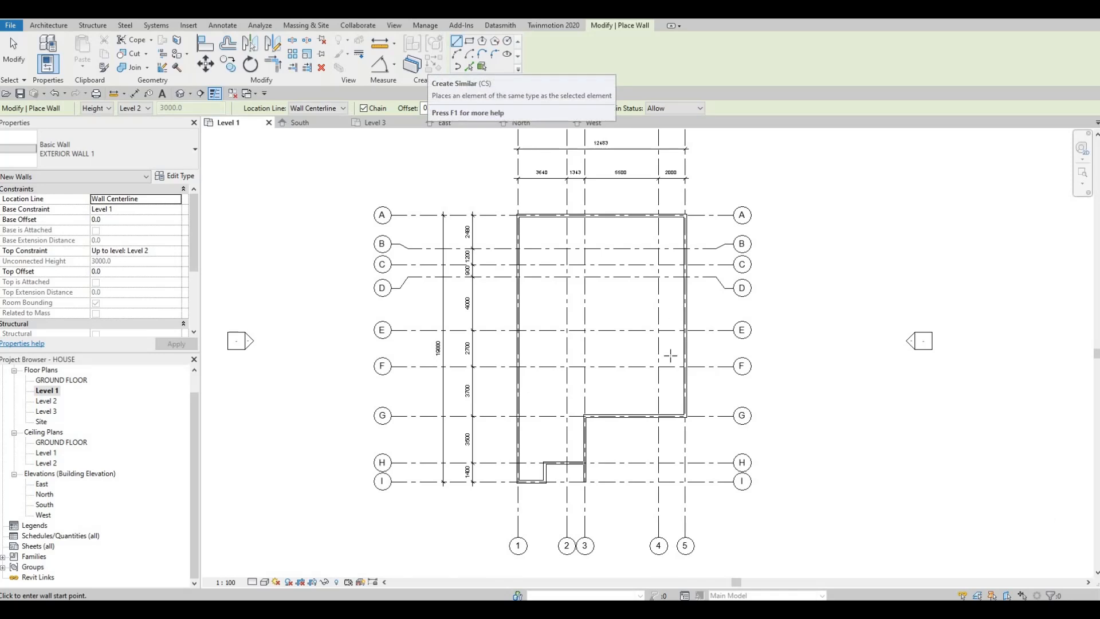
pyautogui.press('Escape')
pyautogui.press('Escape')
pyautogui.click(618, 419)
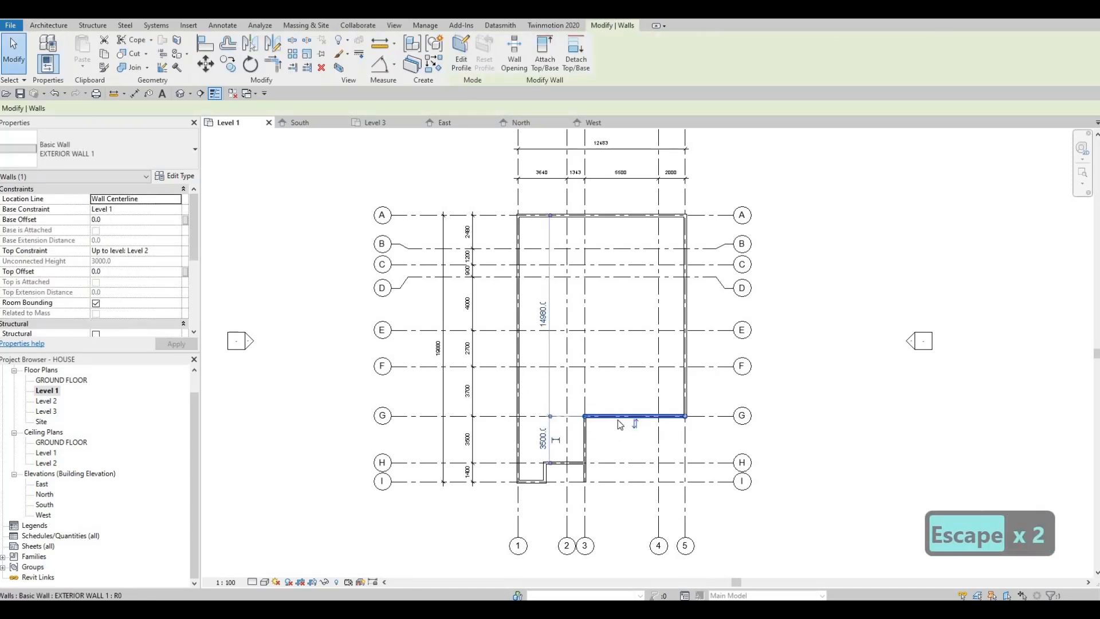
pyautogui.press('c')
pyautogui.press('s')
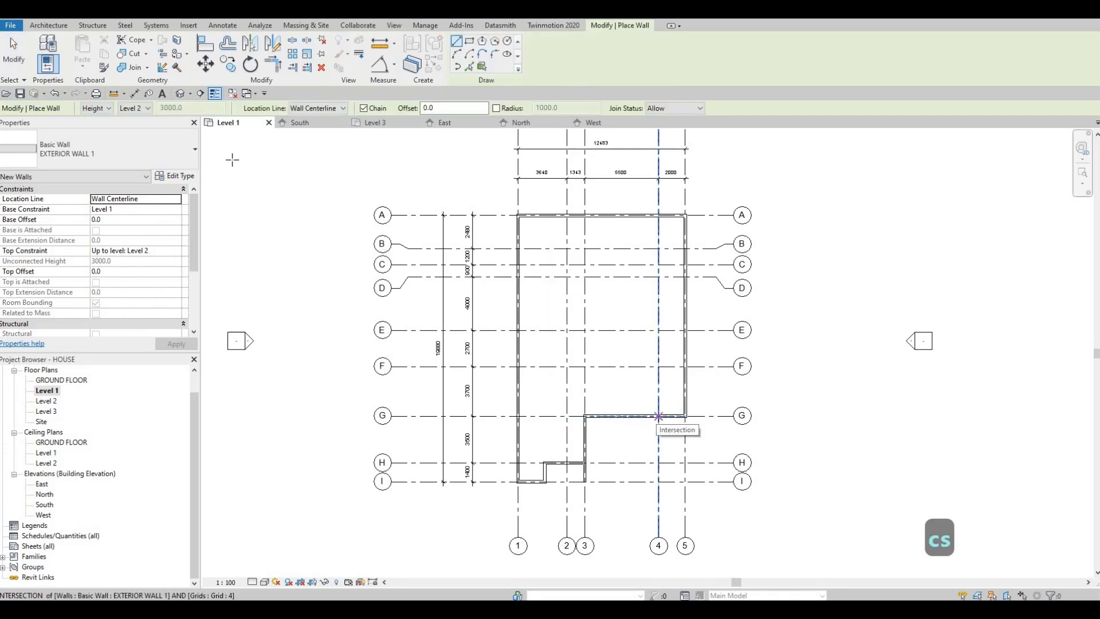
pyautogui.press('Escape')
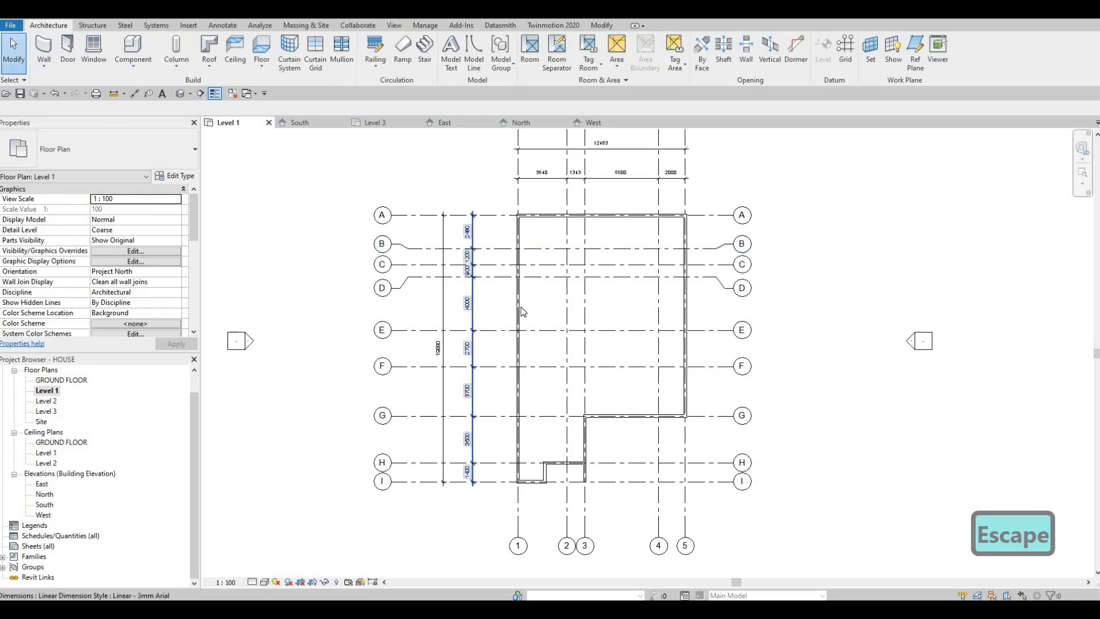
pyautogui.press('Escape')
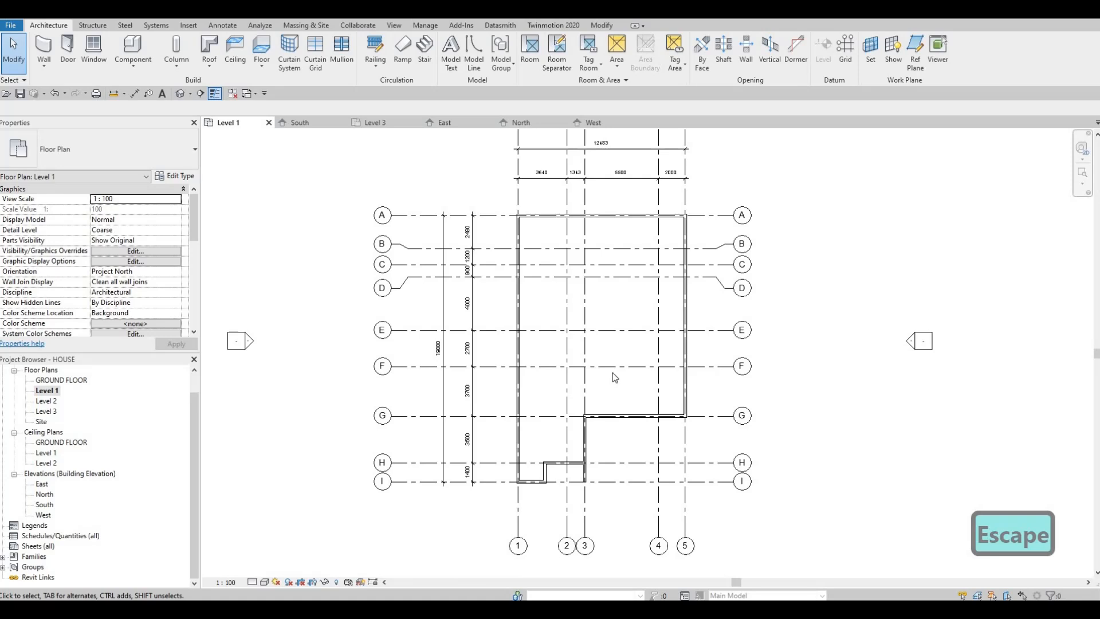
pyautogui.press('F1')
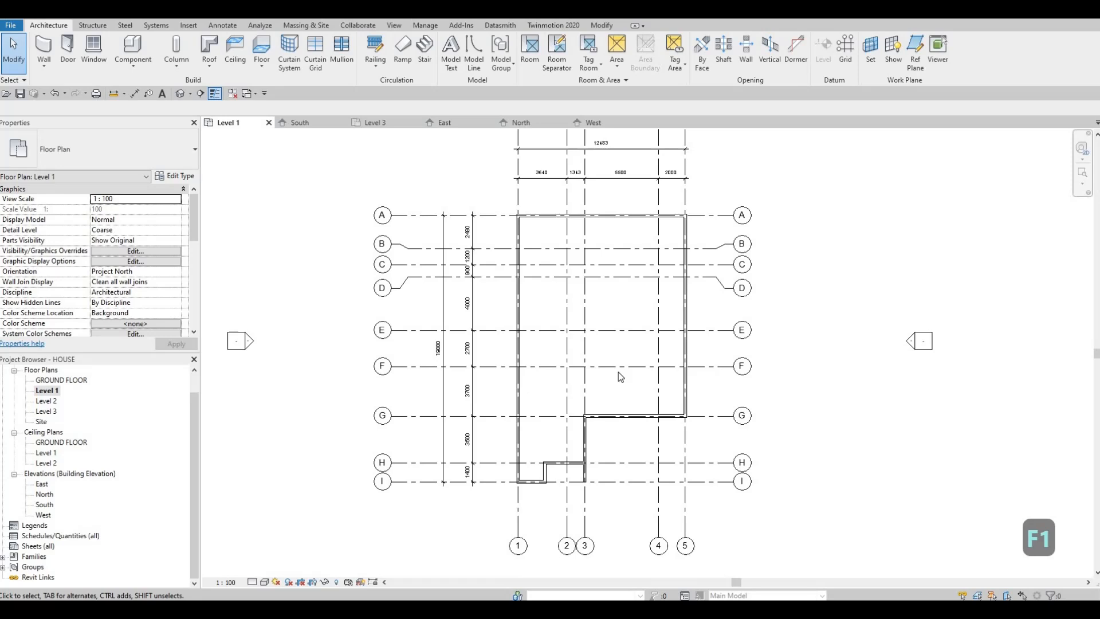
# Create similar walls from the grid G wall along grid 4 to grid D, along grid D to grid 2, and along grid 2 to grid C.
pyautogui.click(639, 423)
pyautogui.press('c')
pyautogui.press('s')
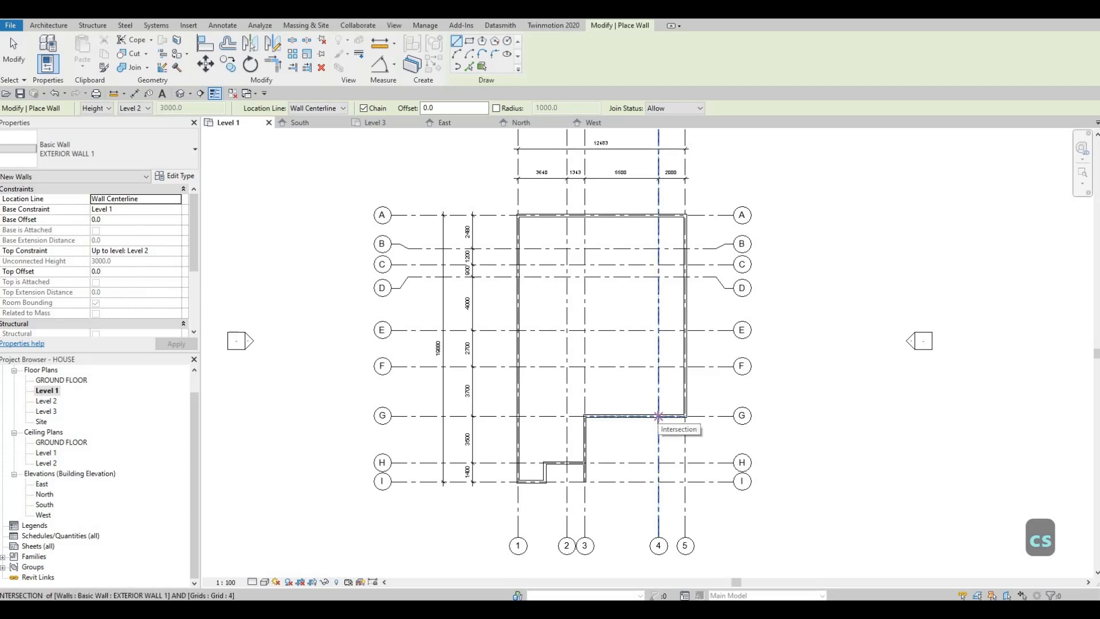
pyautogui.click(658, 416)
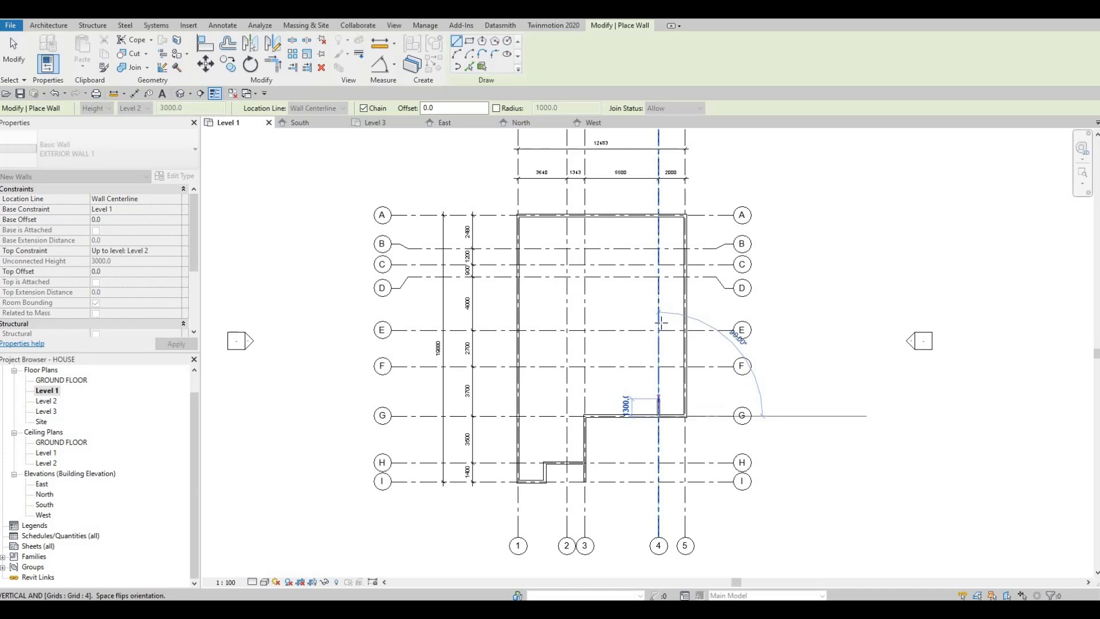
pyautogui.click(660, 278)
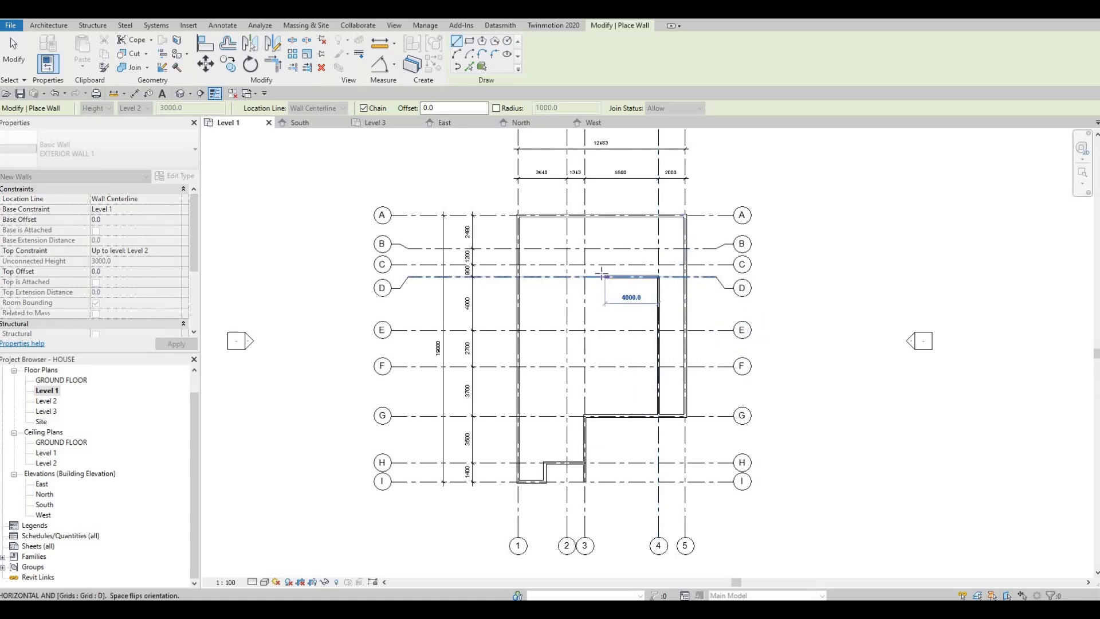
pyautogui.click(567, 277)
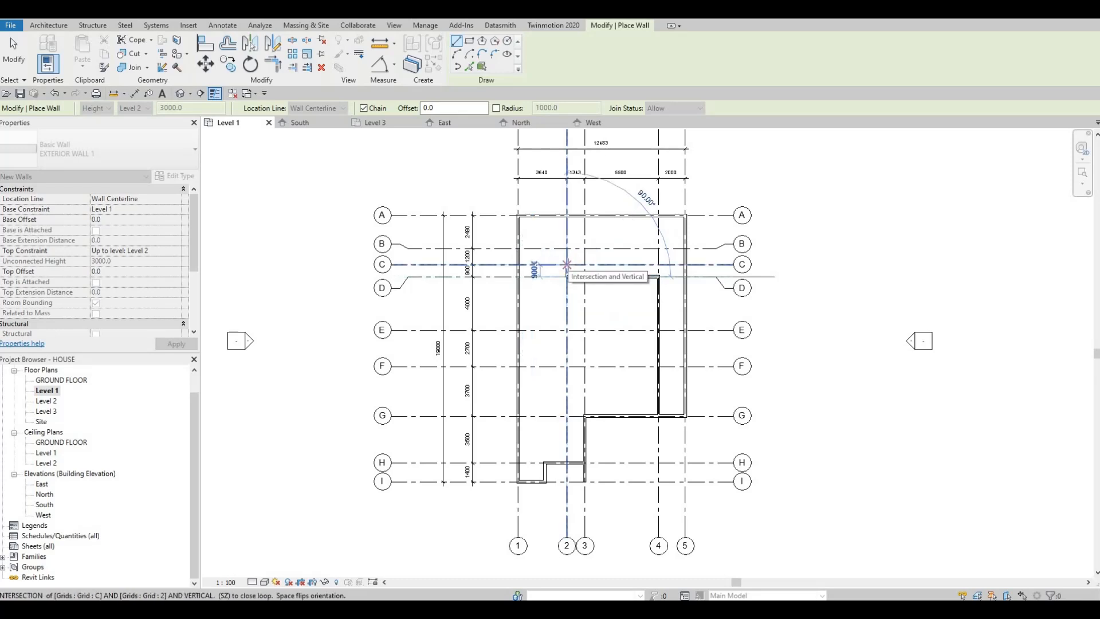
pyautogui.click(566, 264)
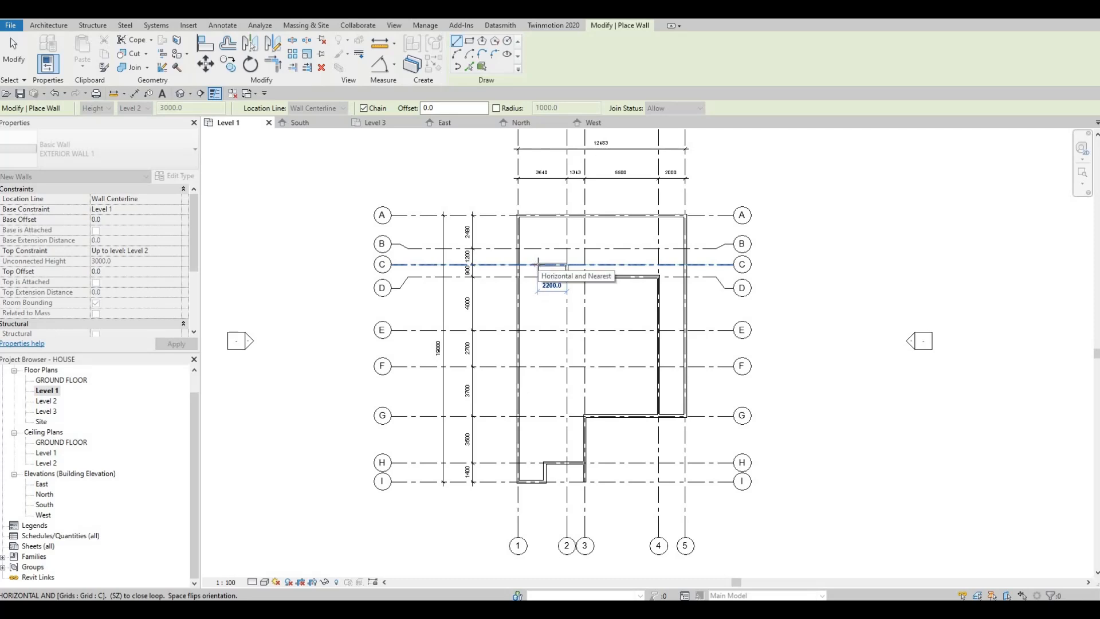
pyautogui.write('200')
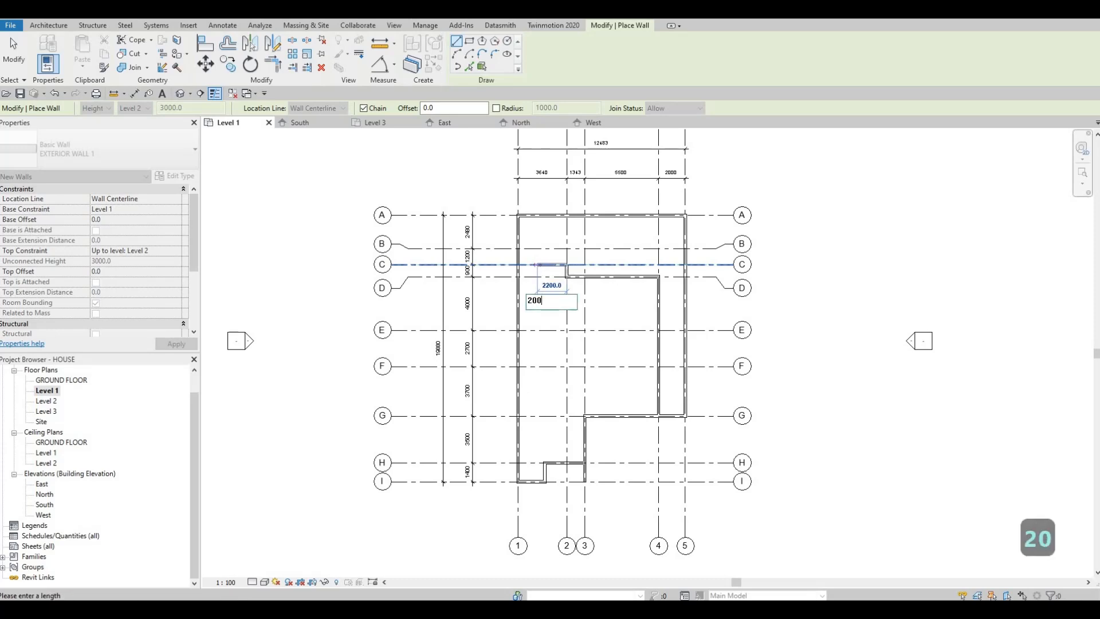
pyautogui.press('Return')
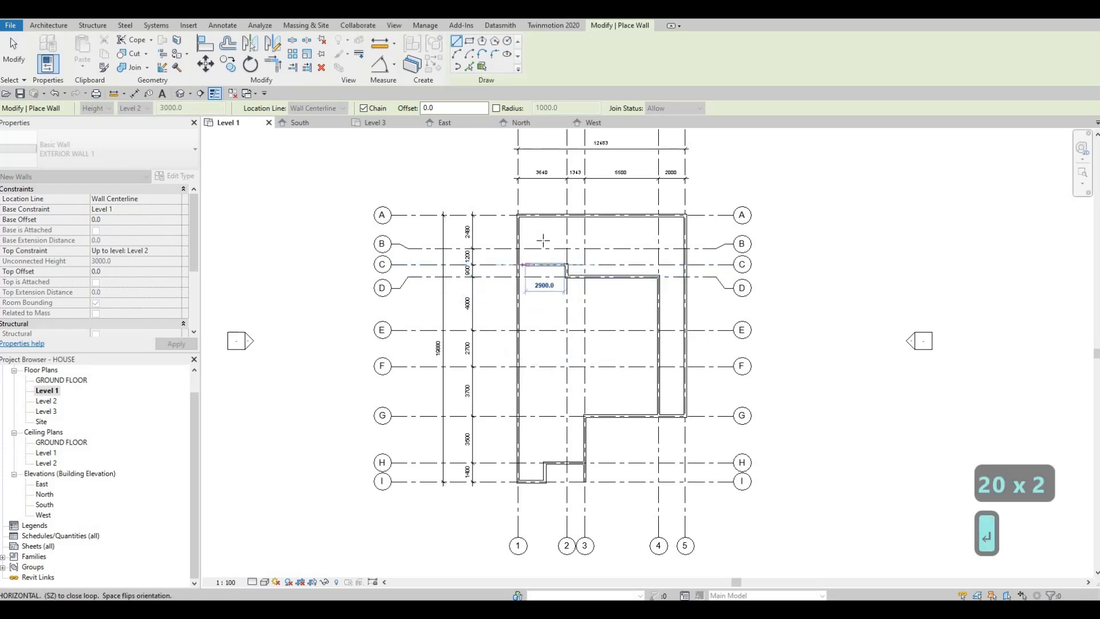
pyautogui.scroll(4, 556, 269)
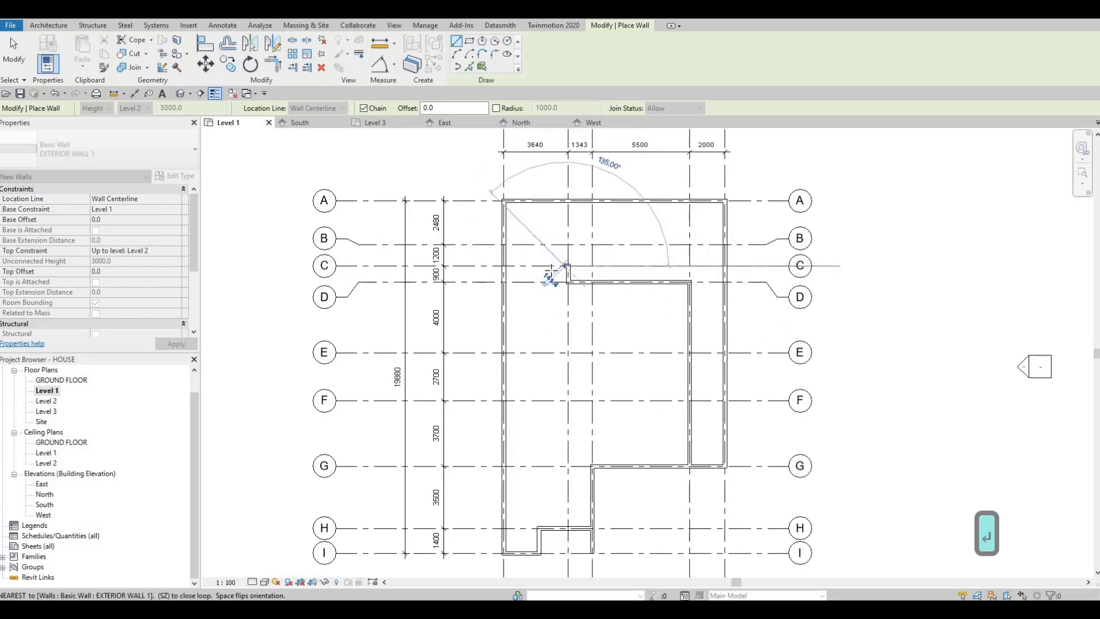
pyautogui.hotkey('ctrl', 'z')
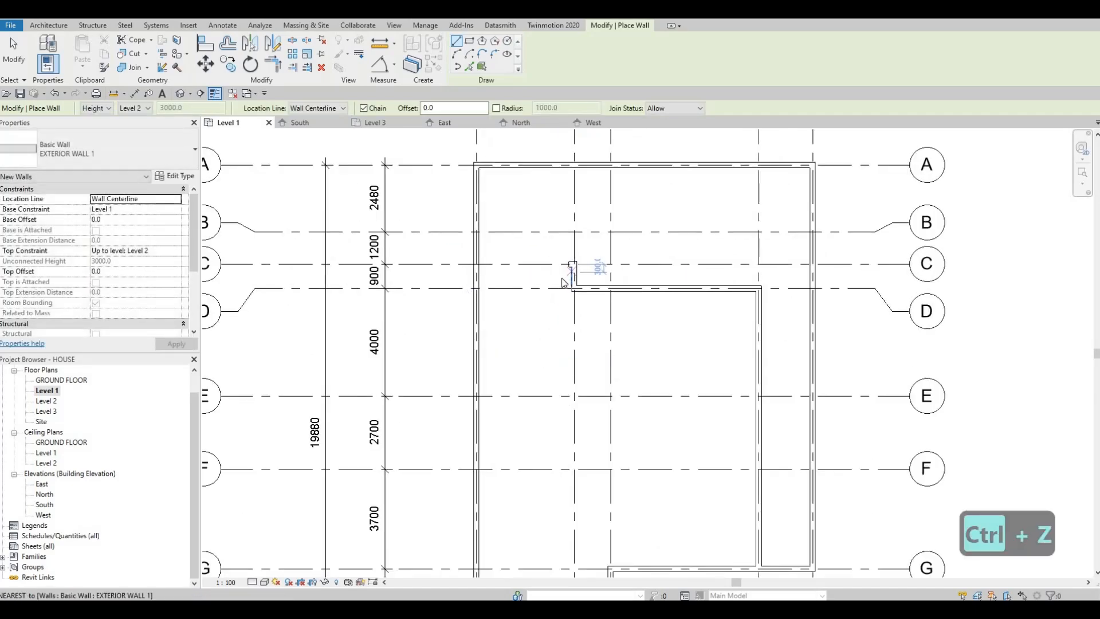
pyautogui.hotkey('ctrl', 'z')
pyautogui.scroll(-4, 568, 271)
pyautogui.press('Escape')
pyautogui.press('Escape')
# Create a similar wall from the grid C and grid 2 intersection, running 2000 mm along grid C toward grid 1.
pyautogui.click(569, 276)
pyautogui.press('c')
pyautogui.press('s')
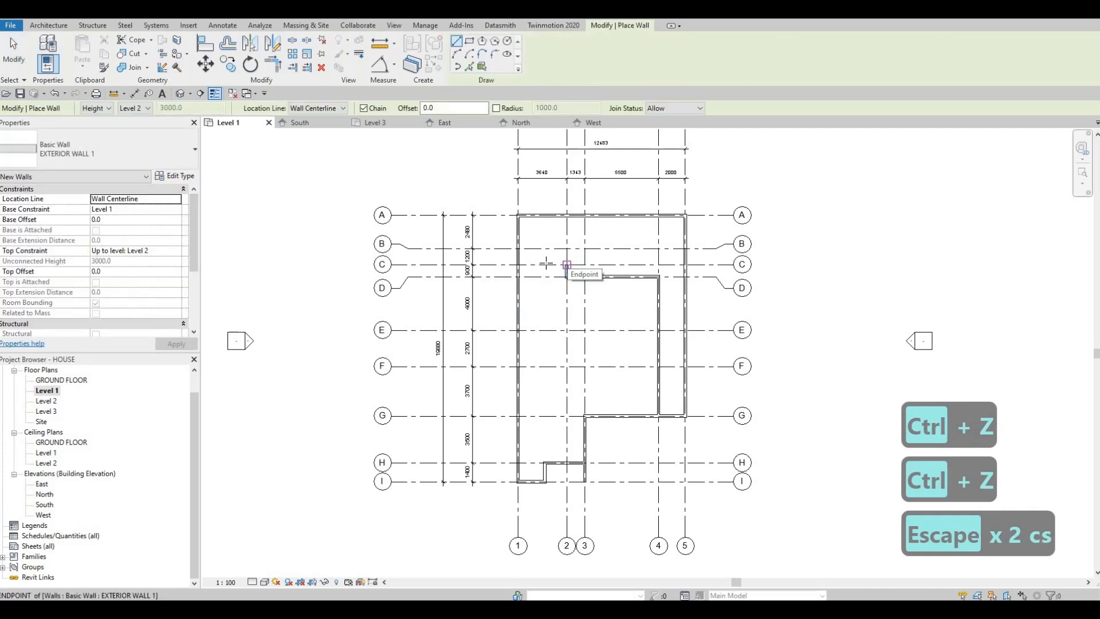
pyautogui.click(567, 265)
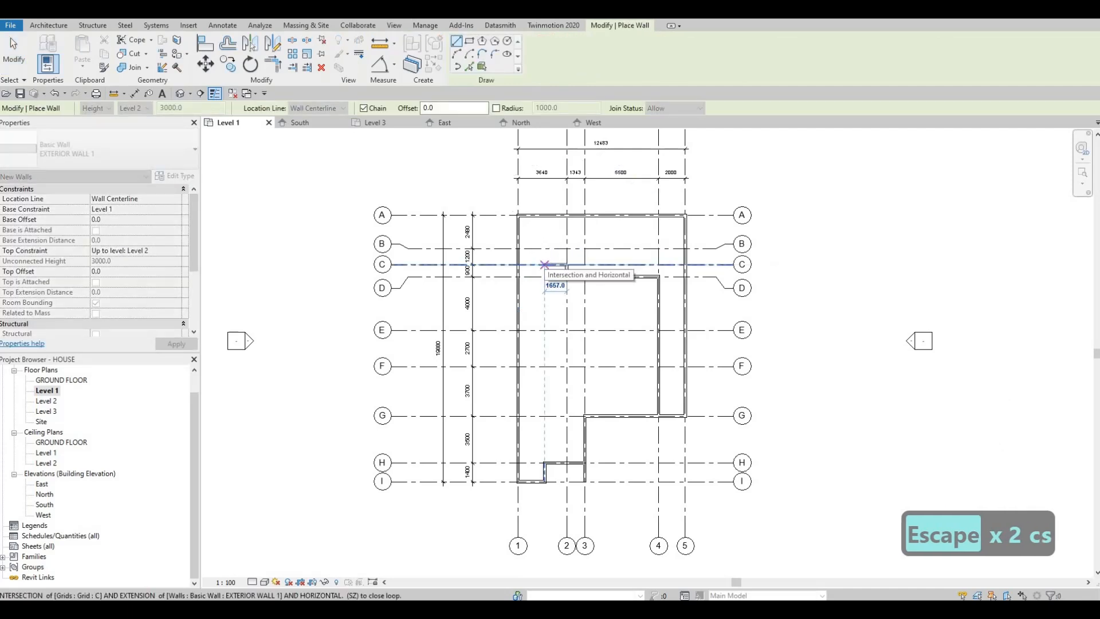
pyautogui.write('2000')
pyautogui.press('Return')
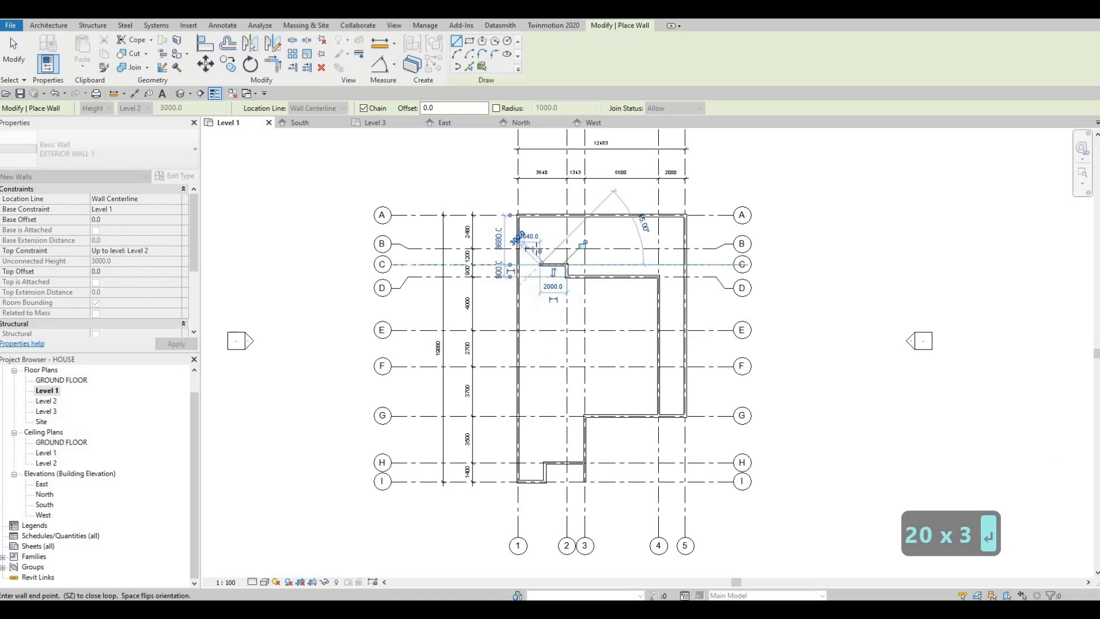
# Continue the wall chain perpendicularly to grid B and along grid B to the grid 1 wall, and finish the wall command.
pyautogui.click(540, 250)
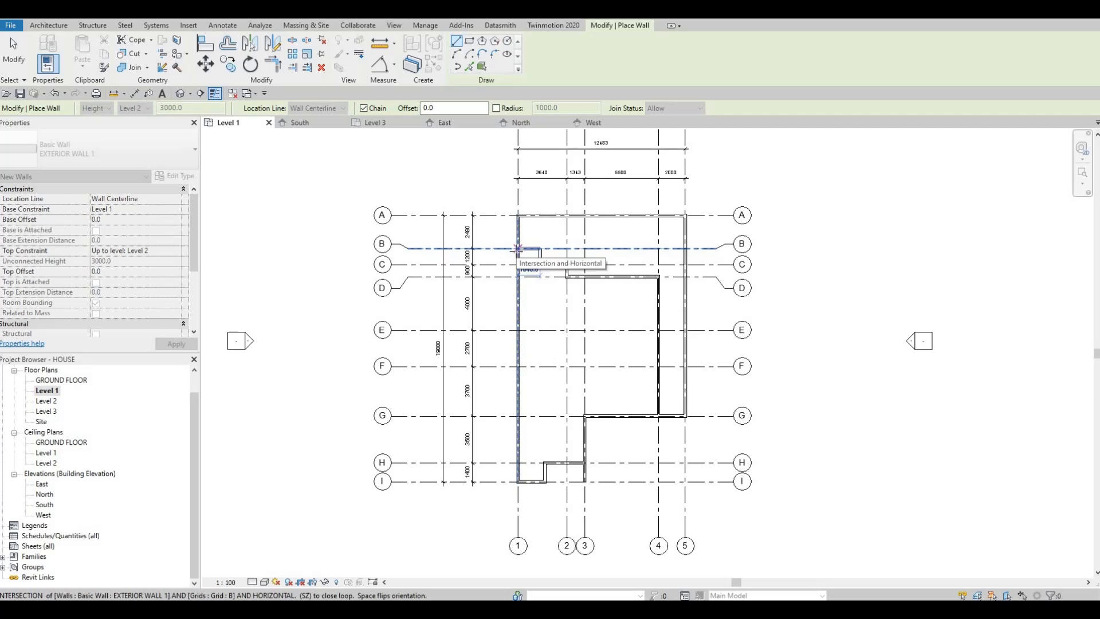
pyautogui.click(519, 249)
pyautogui.press('Escape')
pyautogui.press('Escape')
pyautogui.press('Escape')
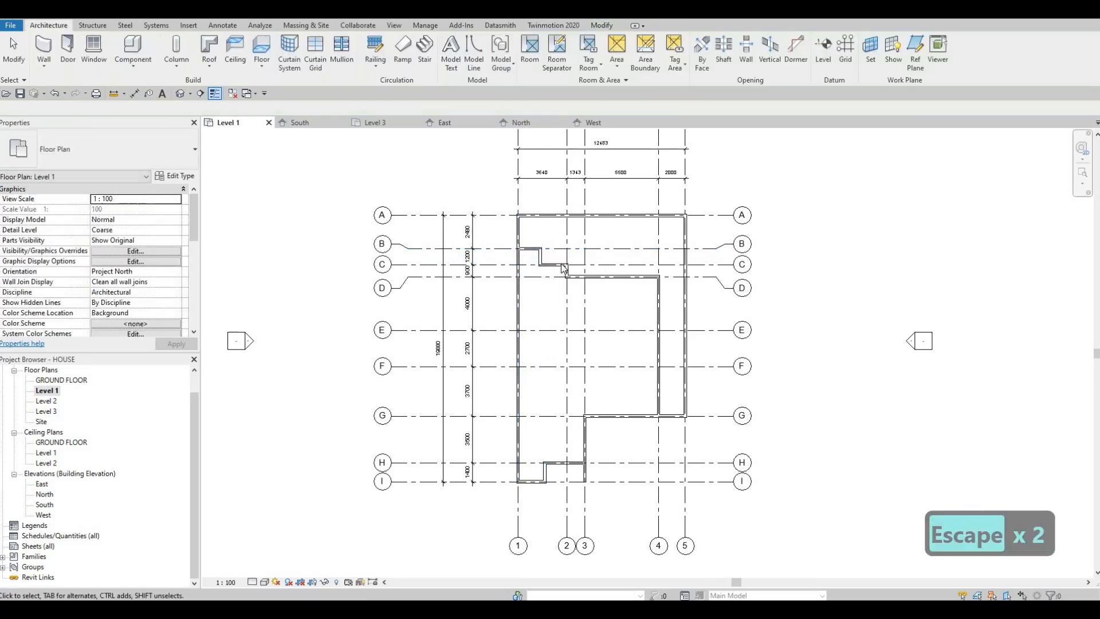
# Review the Level 1 wall layout, examining the stepped walls between grids B and D and the overall outline against the grids.
pyautogui.scroll(2, 566, 267)
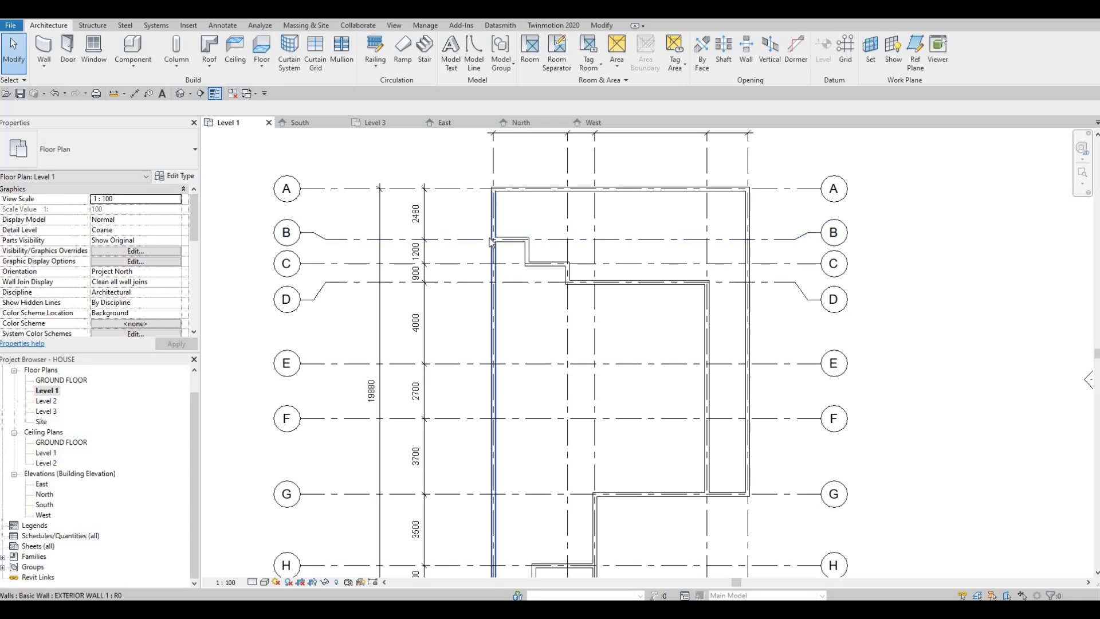
pyautogui.scroll(-5, 504, 270)
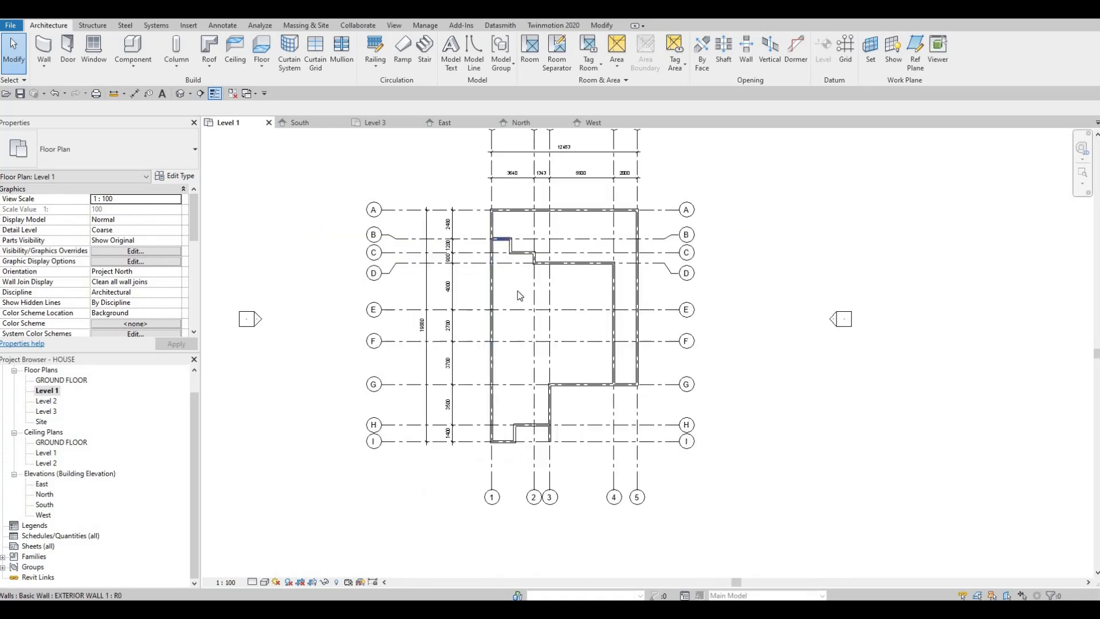
pyautogui.press('Escape')
pyautogui.press('Escape')
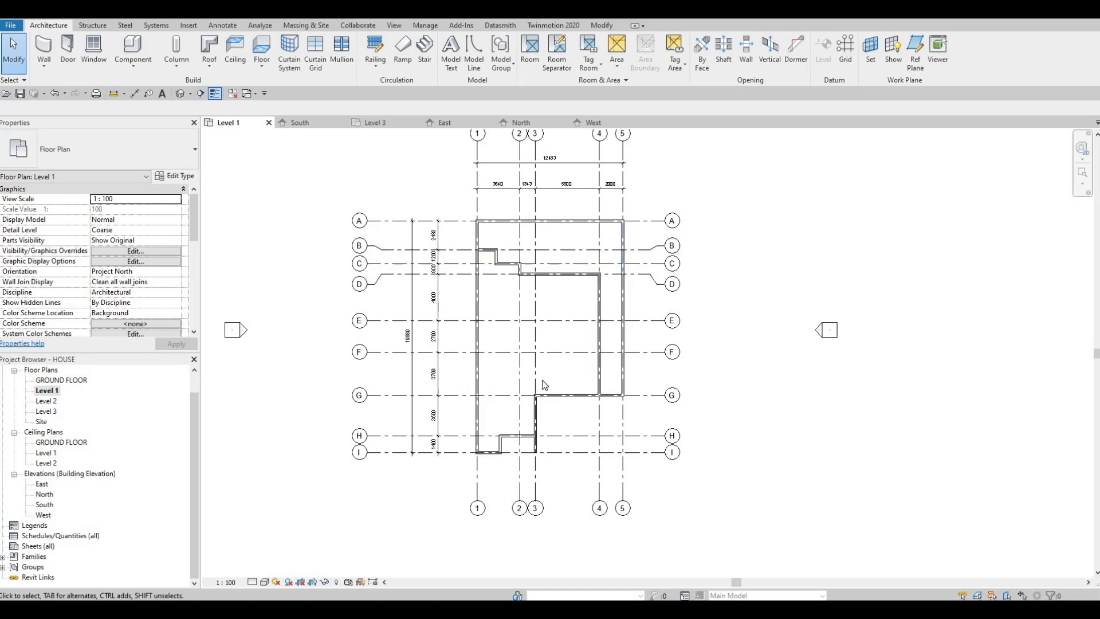
pyautogui.moveTo(537, 357); pyautogui.dragTo(561, 348, button='middle')
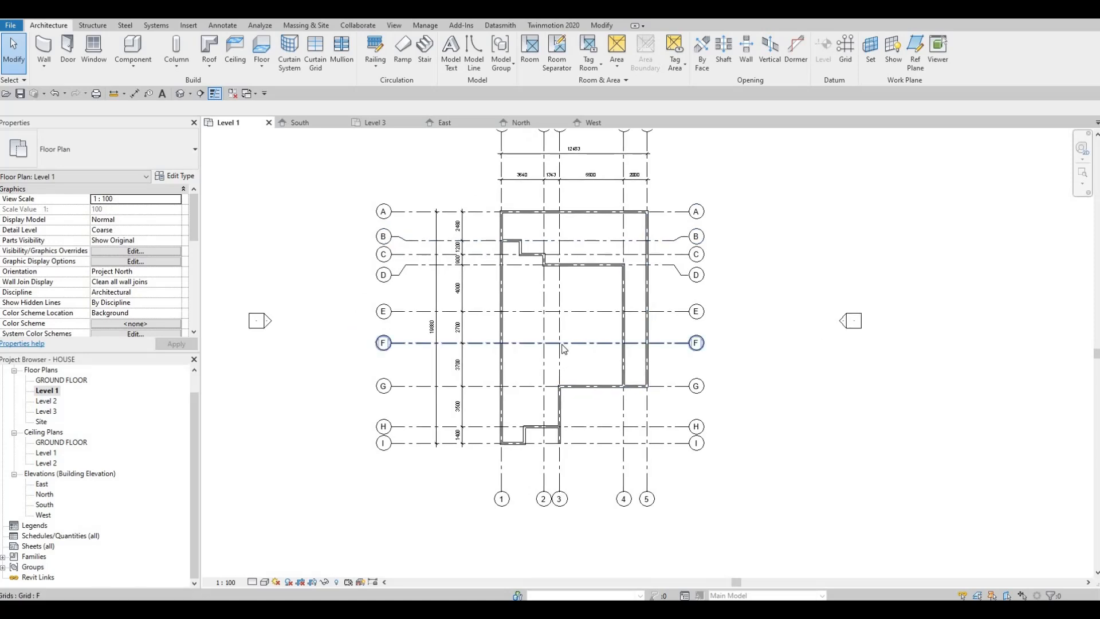
pyautogui.moveTo(506, 252); pyautogui.dragTo(508, 254, button='middle')
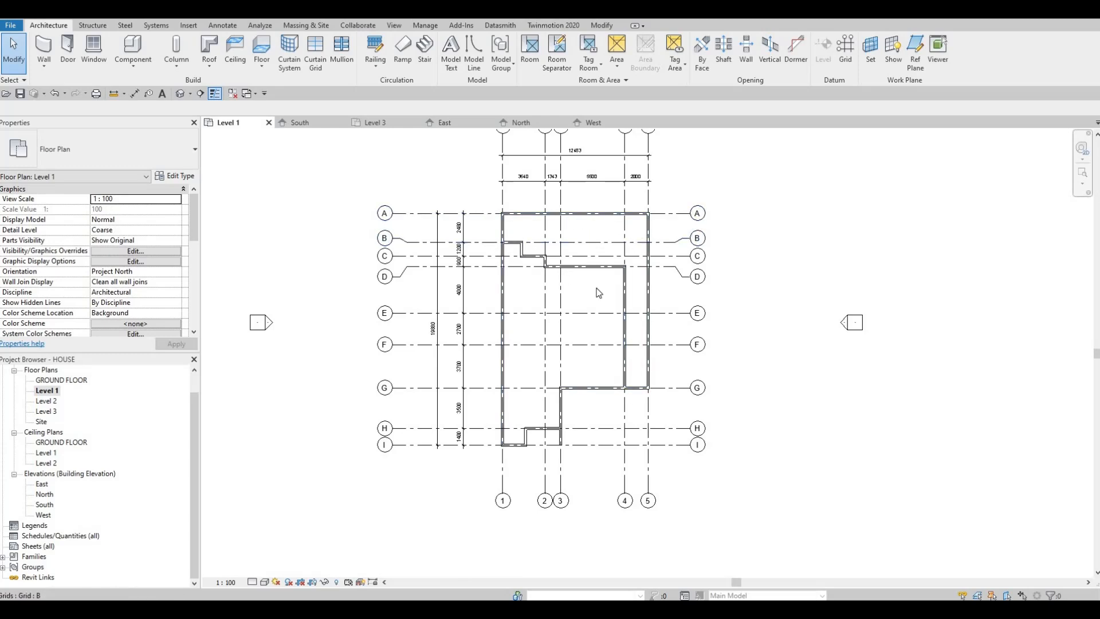
pyautogui.scroll(-3, 645, 338)
pyautogui.moveTo(581, 335); pyautogui.dragTo(616, 390, button='middle')
pyautogui.scroll(3, 609, 349)
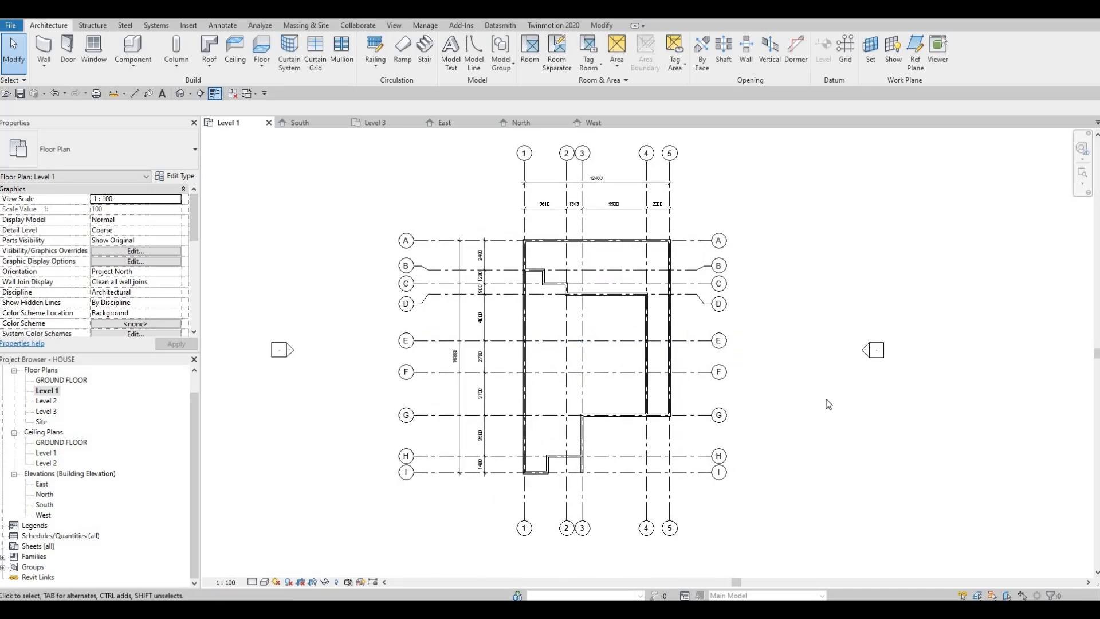